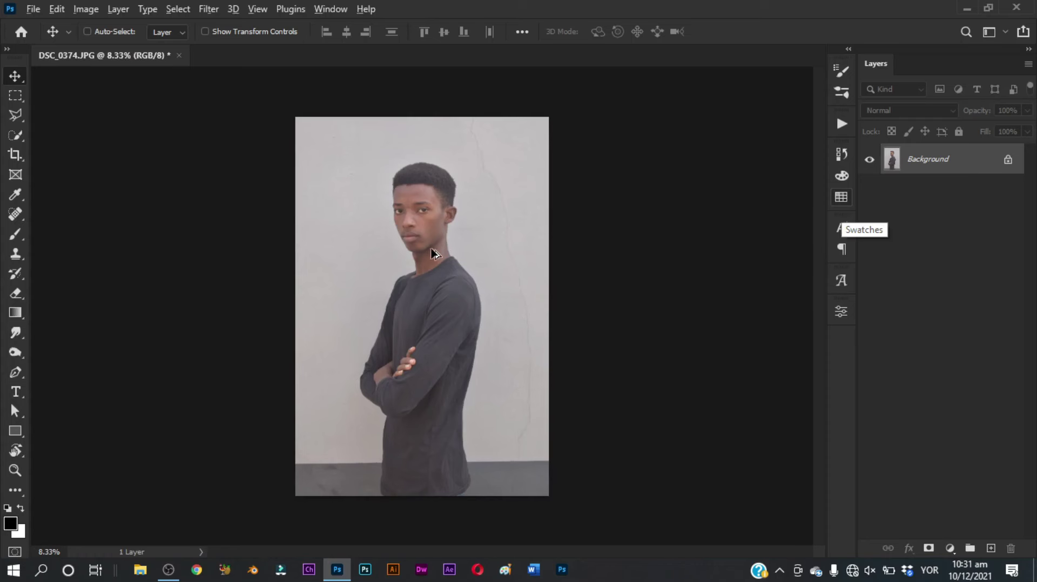
- Crop the portrait to a 5:7 ratio and duplicate it onto Layer 1
{"action": "scroll", "coordinate": [432, 253], "scroll_direction": "up", "scroll_amount": 1}
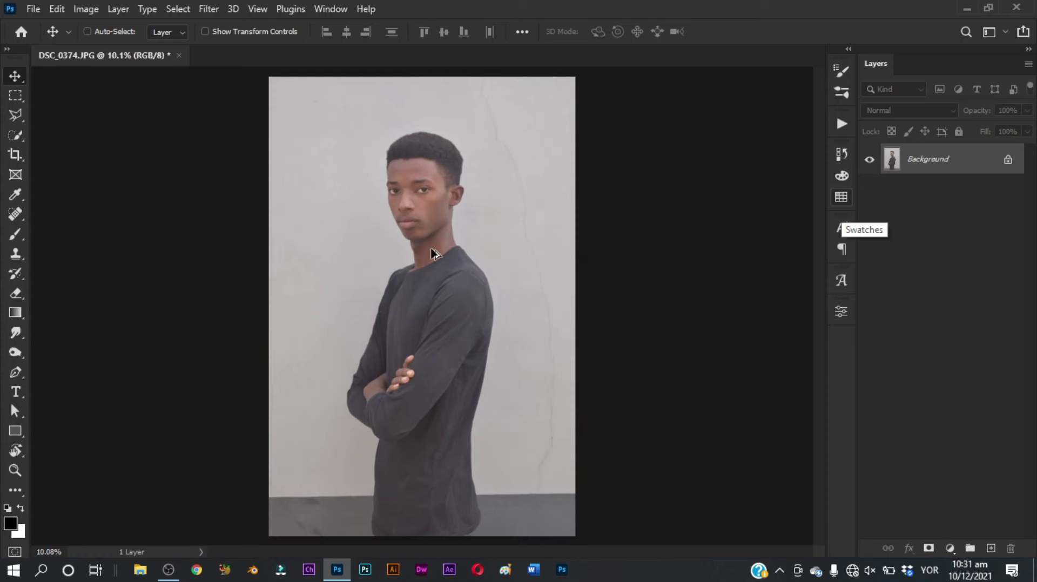
{"action": "key", "text": "c"}
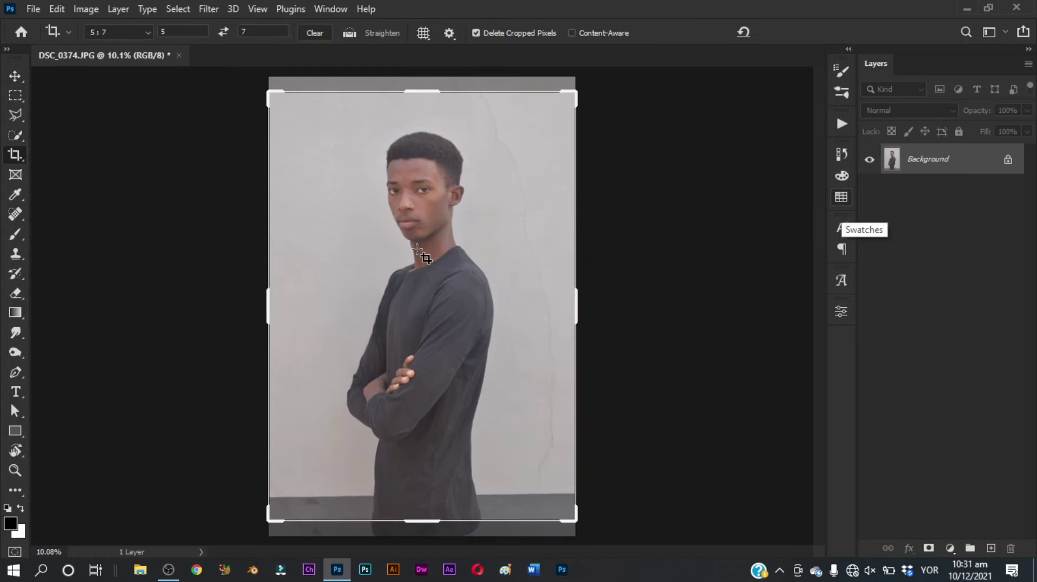
{"action": "left_click", "coordinate": [421, 301]}
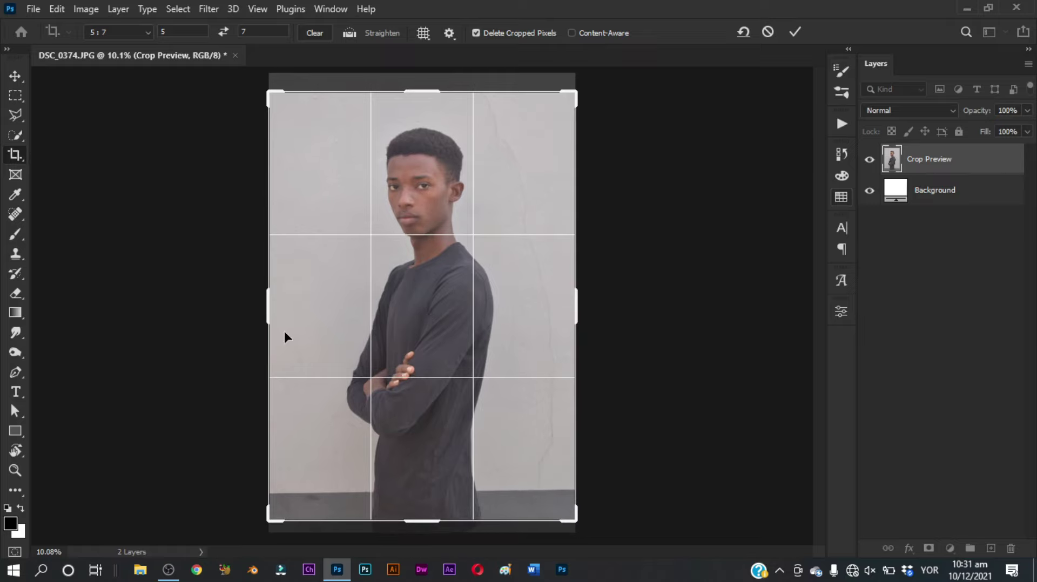
{"action": "key", "text": "Return"}
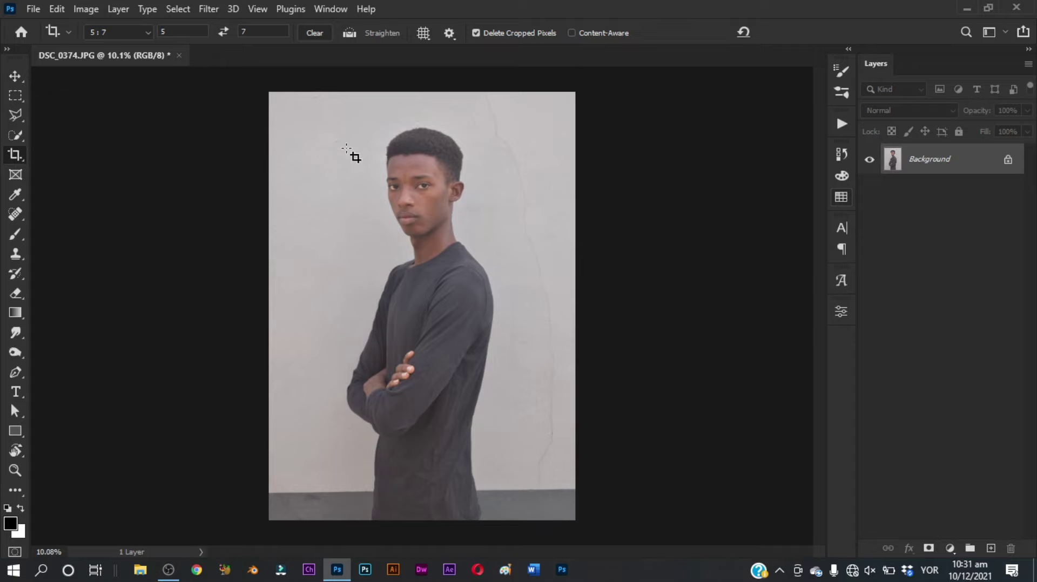
{"action": "key", "text": "ctrl+j"}
- With the Content-Aware Spot Healing Brush, heal the top sections of the wall crack
{"action": "key", "text": "v"}
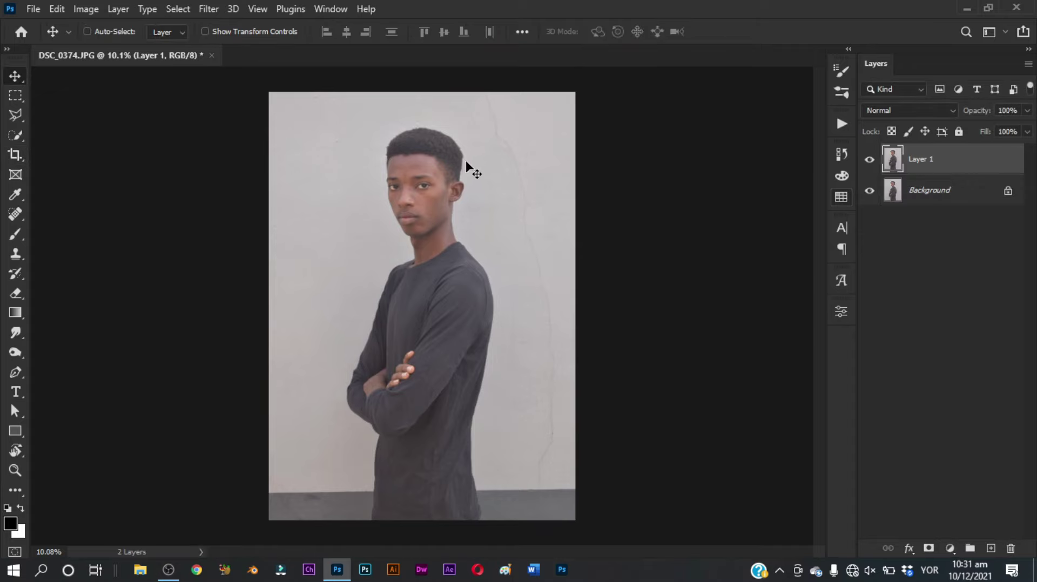
{"action": "left_click", "coordinate": [17, 216]}
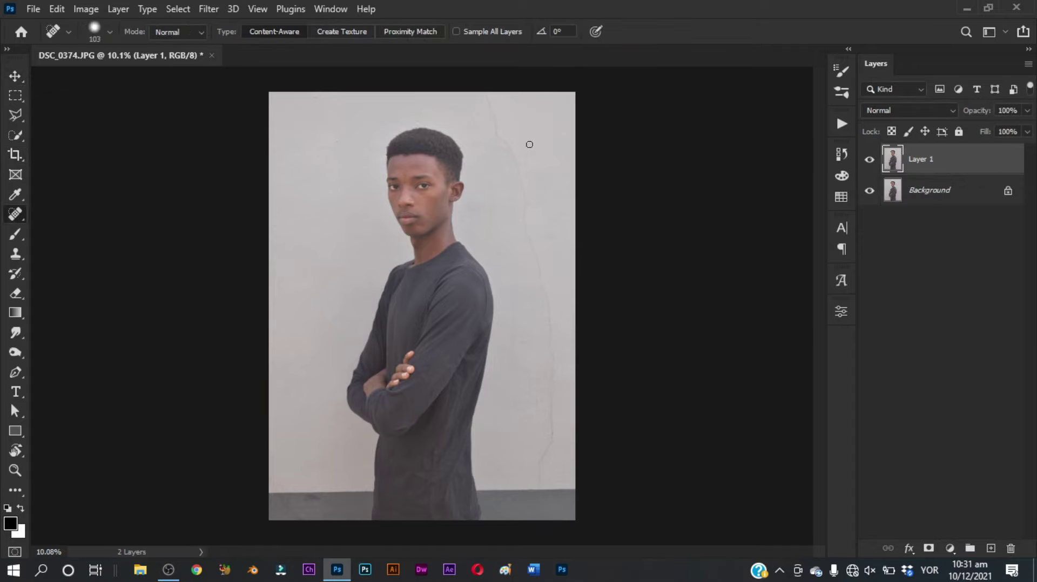
{"action": "scroll", "coordinate": [567, 102], "scroll_direction": "up", "scroll_amount": 2}
{"action": "scroll", "coordinate": [507, 104], "scroll_direction": "up", "scroll_amount": 2}
{"action": "scroll", "coordinate": [435, 176], "scroll_direction": "up", "scroll_amount": 1}
{"action": "scroll", "coordinate": [429, 134], "scroll_direction": "up", "scroll_amount": 2}
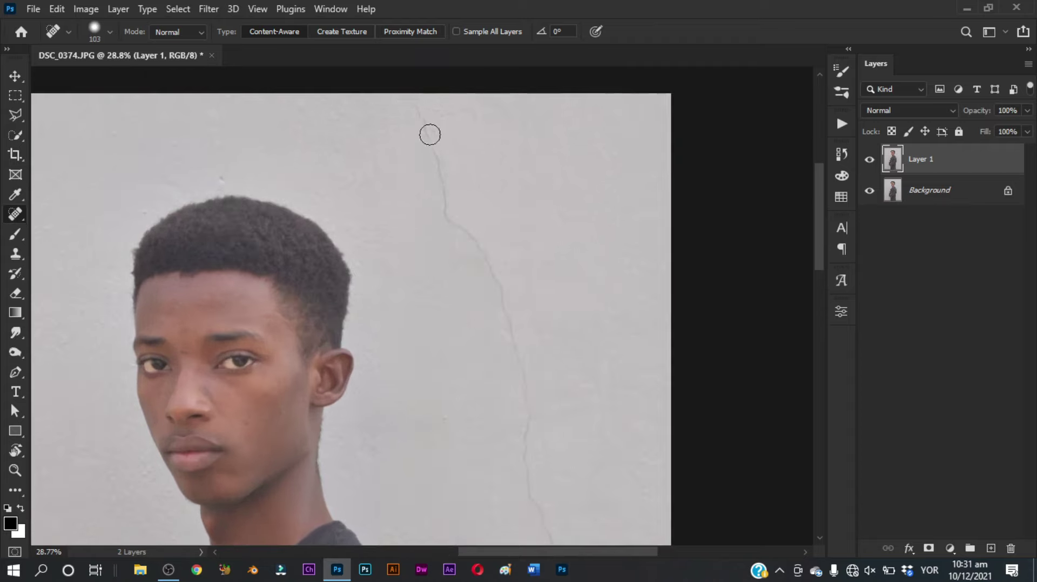
{"action": "left_click_drag", "start_coordinate": [406, 96], "coordinate": [517, 398]}
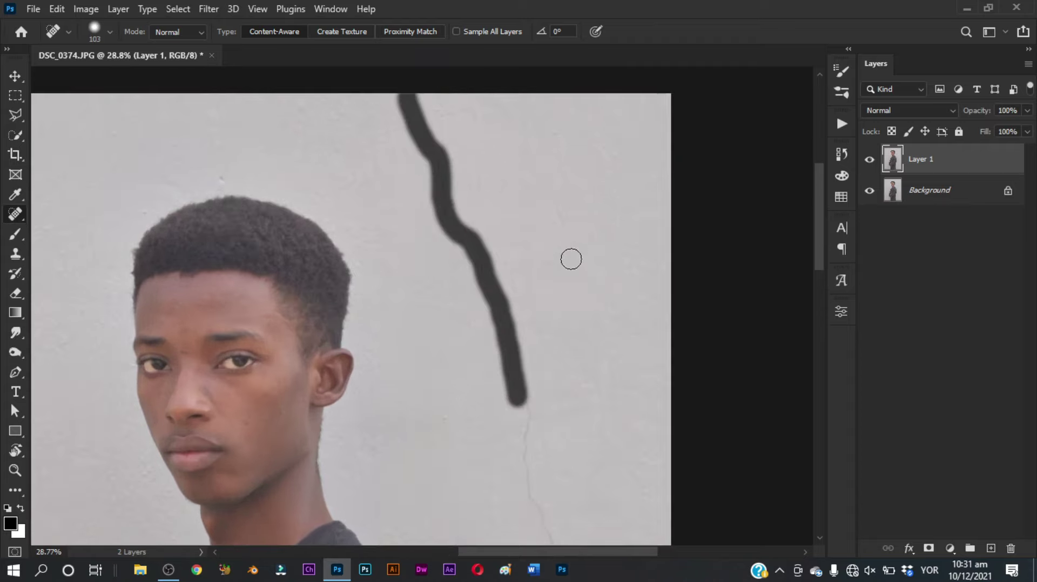
{"action": "scroll", "coordinate": [570, 261], "scroll_direction": "down", "scroll_amount": 1}
{"action": "left_click_drag", "start_coordinate": [485, 223], "coordinate": [504, 286]}
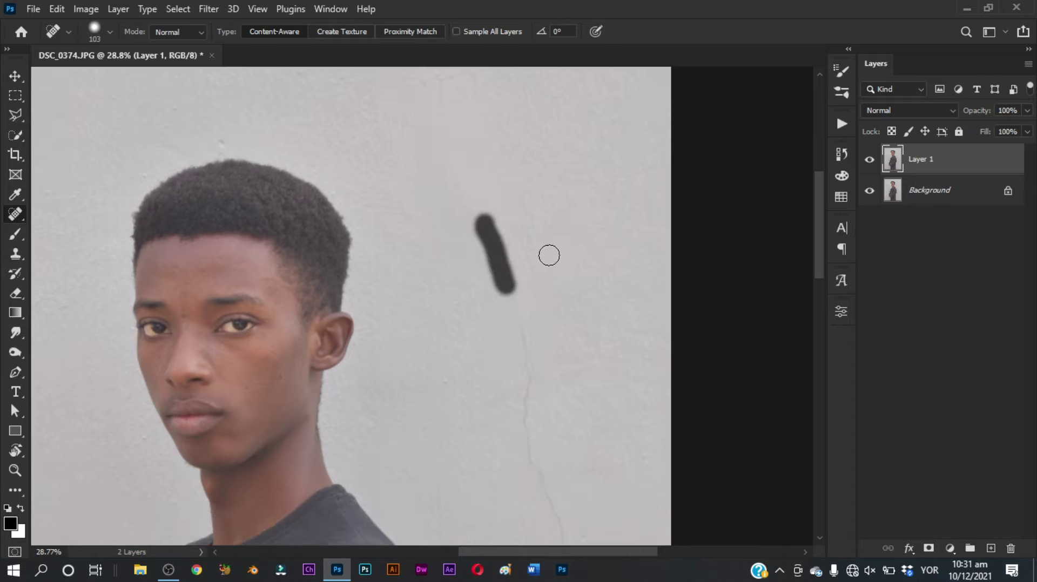
- Heal the middle stretch of the crack running down the wall
{"action": "scroll", "coordinate": [548, 255], "scroll_direction": "down", "scroll_amount": 1}
{"action": "scroll", "coordinate": [546, 261], "scroll_direction": "down", "scroll_amount": 1}
{"action": "mouse_move", "coordinate": [517, 260]}
{"action": "left_mouse_down"}
{"action": "mouse_move", "coordinate": [525, 376]}
{"action": "mouse_move", "coordinate": [562, 507]}
{"action": "left_mouse_up"}
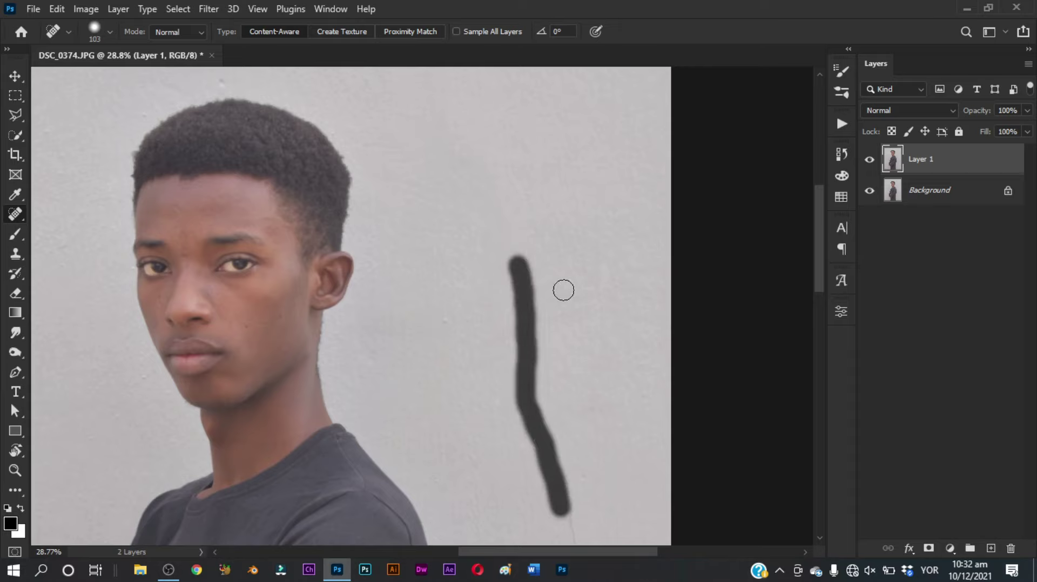
{"action": "scroll", "coordinate": [559, 283], "scroll_direction": "down", "scroll_amount": 1}
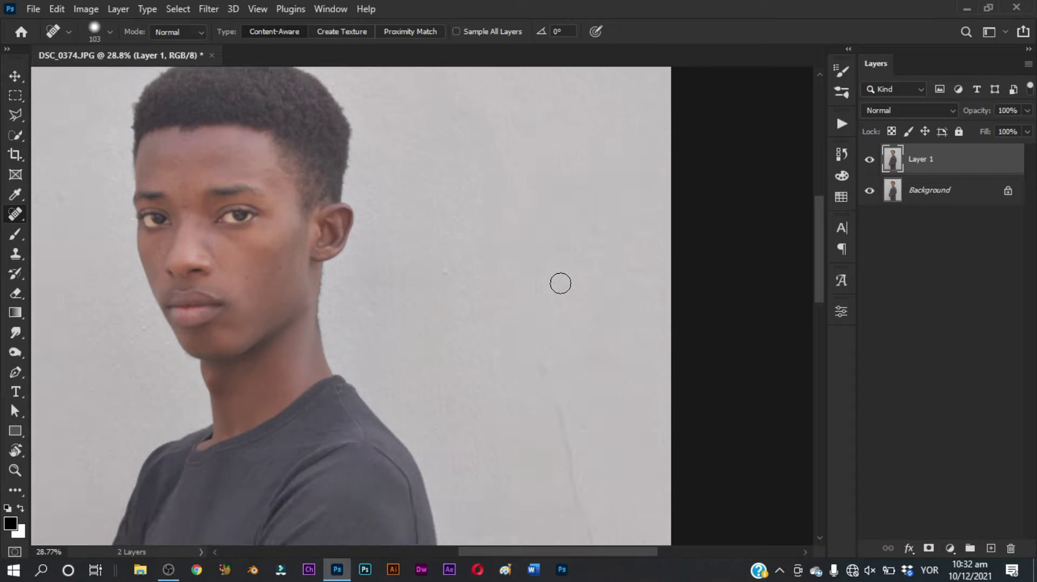
{"action": "scroll", "coordinate": [577, 282], "scroll_direction": "down", "scroll_amount": 2}
{"action": "scroll", "coordinate": [576, 281], "scroll_direction": "down", "scroll_amount": 1}
{"action": "left_click_drag", "start_coordinate": [539, 204], "coordinate": [597, 439]}
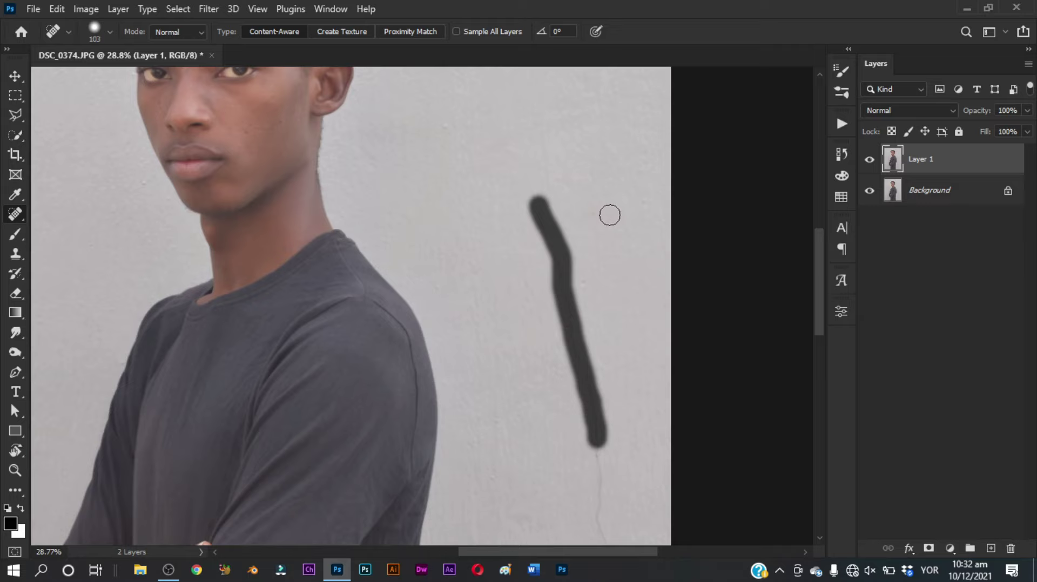
{"action": "scroll", "coordinate": [614, 212], "scroll_direction": "down", "scroll_amount": 2}
{"action": "scroll", "coordinate": [615, 211], "scroll_direction": "down", "scroll_amount": 3}
{"action": "scroll", "coordinate": [615, 210], "scroll_direction": "down", "scroll_amount": 3}
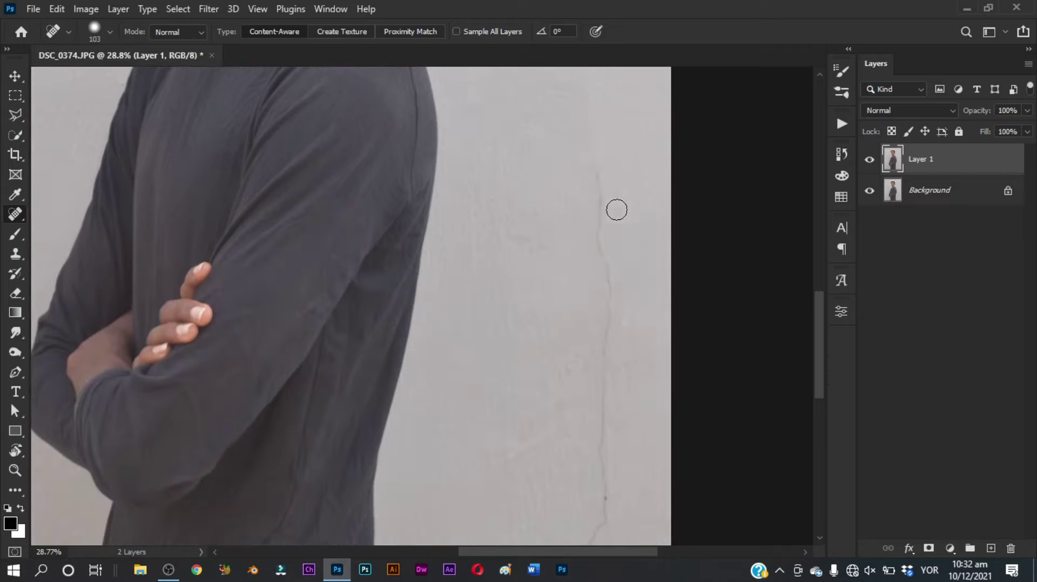
- Heal the lower crack beside the crossed arms down through the baseboard
{"action": "mouse_move", "coordinate": [594, 153]}
{"action": "left_mouse_down"}
{"action": "mouse_move", "coordinate": [609, 354]}
{"action": "mouse_move", "coordinate": [605, 528]}
{"action": "left_mouse_up"}
{"action": "scroll", "coordinate": [652, 345], "scroll_direction": "down", "scroll_amount": 2}
{"action": "scroll", "coordinate": [652, 343], "scroll_direction": "down", "scroll_amount": 2}
{"action": "scroll", "coordinate": [650, 333], "scroll_direction": "down", "scroll_amount": 3}
{"action": "mouse_move", "coordinate": [604, 172]}
{"action": "left_mouse_down"}
{"action": "mouse_move", "coordinate": [564, 240]}
{"action": "mouse_move", "coordinate": [567, 292]}
{"action": "left_mouse_up"}
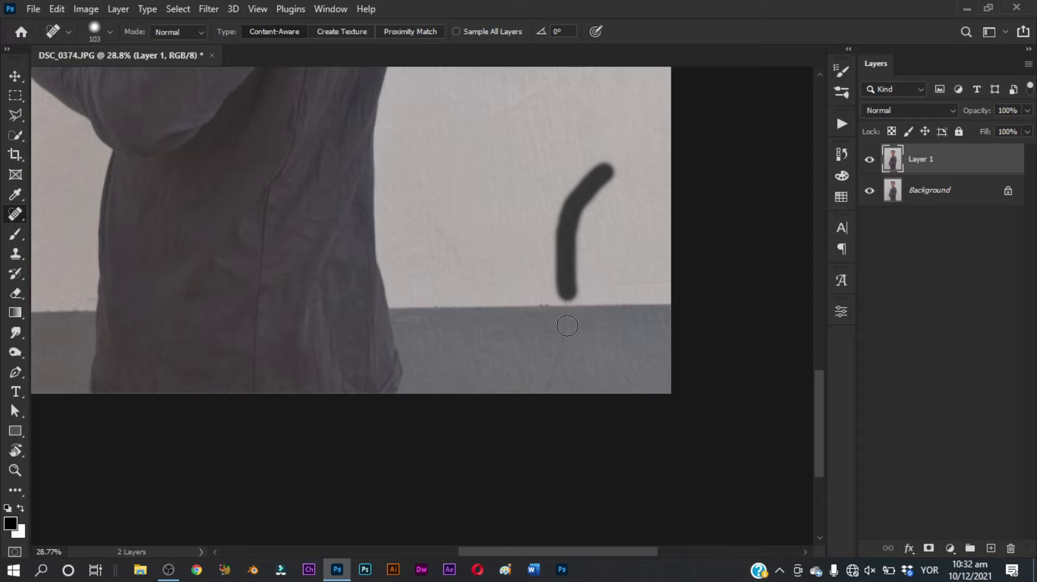
{"action": "left_click_drag", "start_coordinate": [568, 323], "coordinate": [551, 394]}
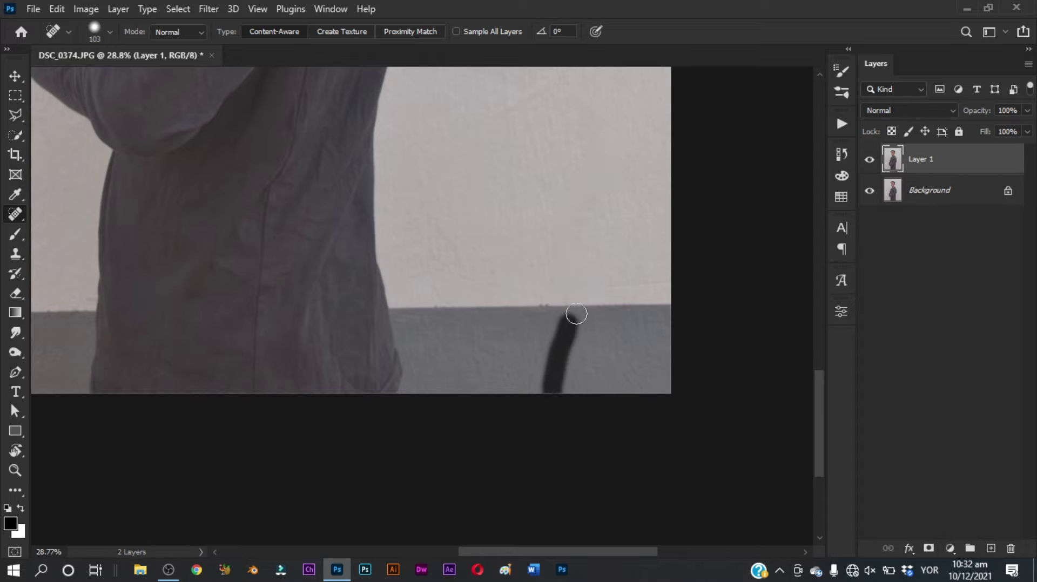
- Heal the baseboard mark and the wall specks beside the arm
{"action": "scroll", "coordinate": [558, 254], "scroll_direction": "down", "scroll_amount": 1}
{"action": "scroll", "coordinate": [558, 254], "scroll_direction": "down", "scroll_amount": 1}
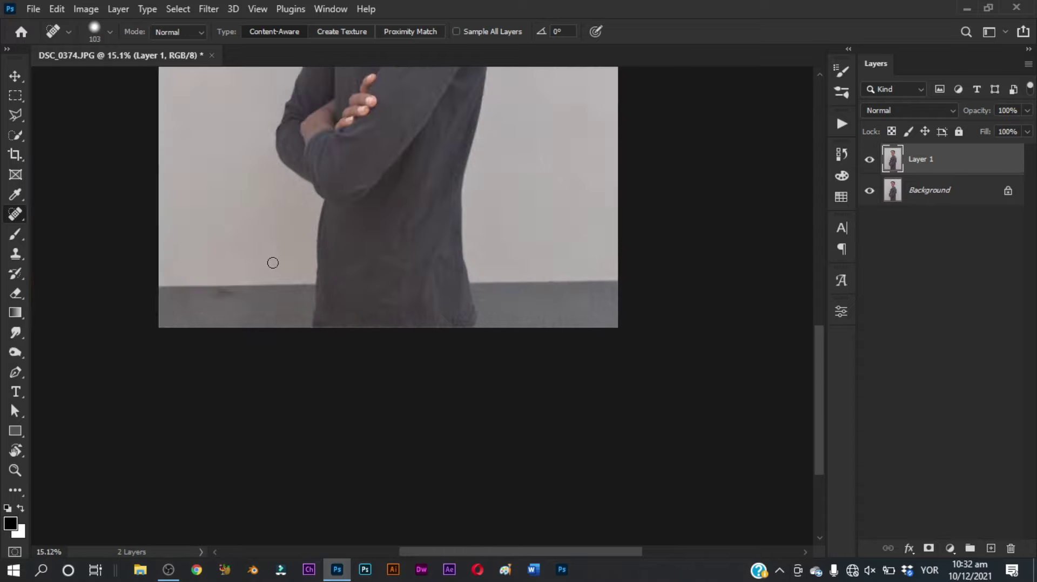
{"action": "scroll", "coordinate": [226, 304], "scroll_direction": "up", "scroll_amount": 3}
{"action": "left_click_drag", "start_coordinate": [248, 303], "coordinate": [178, 297]}
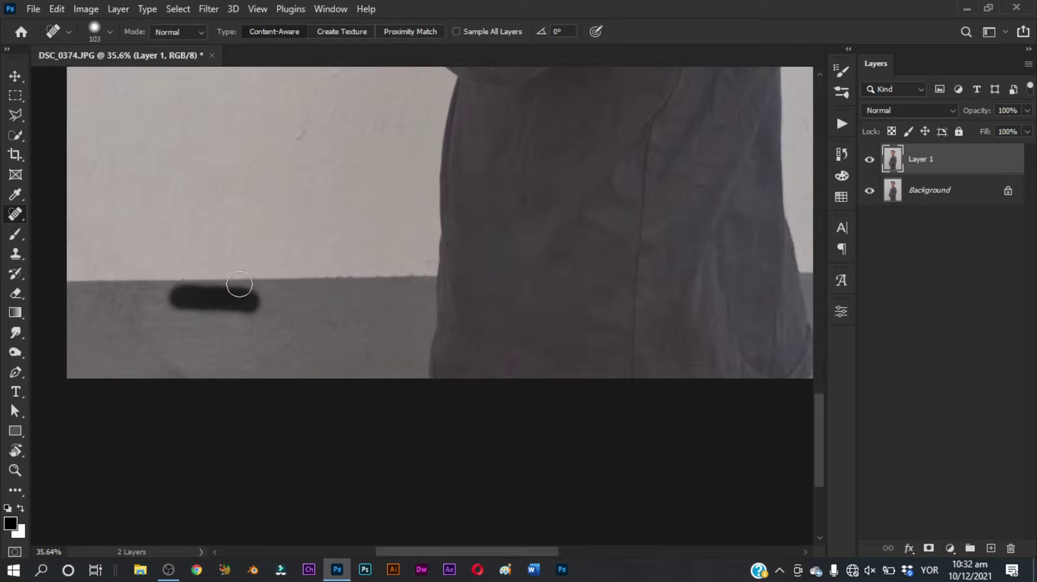
{"action": "scroll", "coordinate": [326, 233], "scroll_direction": "up", "scroll_amount": 1}
{"action": "scroll", "coordinate": [313, 216], "scroll_direction": "up", "scroll_amount": 1}
{"action": "left_click", "coordinate": [299, 207]}
{"action": "scroll", "coordinate": [335, 200], "scroll_direction": "up", "scroll_amount": 1}
{"action": "left_click_drag", "start_coordinate": [331, 232], "coordinate": [346, 220]}
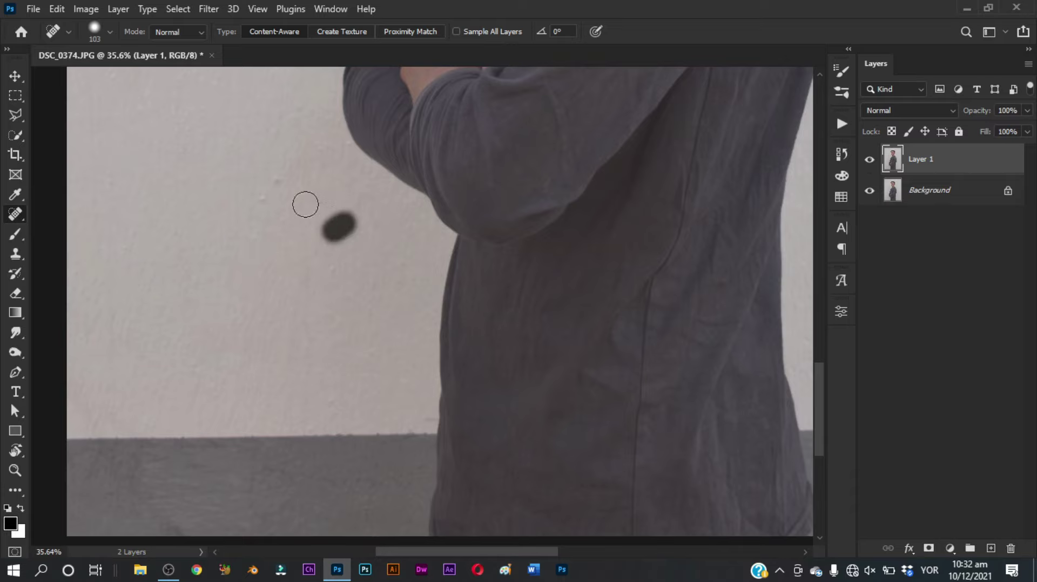
{"action": "left_click", "coordinate": [289, 199]}
{"action": "left_click", "coordinate": [278, 176]}
{"action": "left_click", "coordinate": [264, 198]}
- Heal the specks near the wall's left edge and the mark left of the chin
{"action": "scroll", "coordinate": [355, 169], "scroll_direction": "up", "scroll_amount": 3}
{"action": "scroll", "coordinate": [364, 169], "scroll_direction": "up", "scroll_amount": 2}
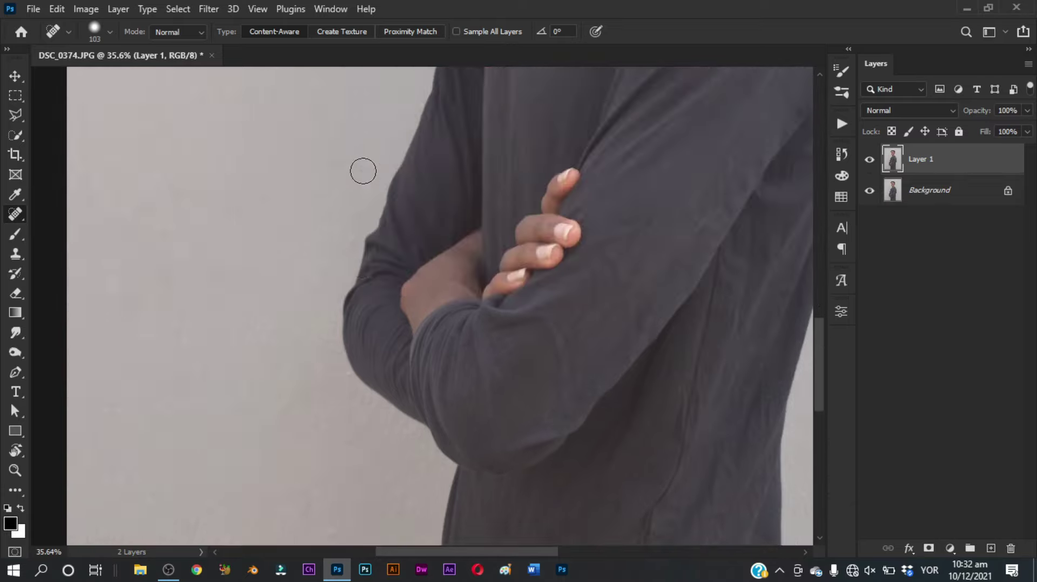
{"action": "scroll", "coordinate": [363, 169], "scroll_direction": "up", "scroll_amount": 2}
{"action": "left_click", "coordinate": [84, 270]}
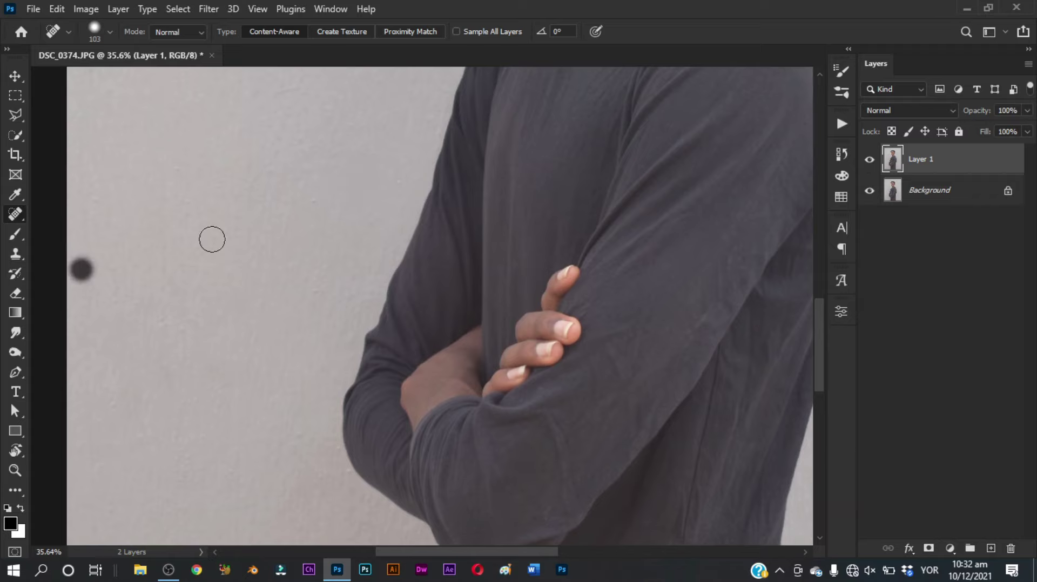
{"action": "left_click", "coordinate": [404, 183]}
{"action": "scroll", "coordinate": [448, 194], "scroll_direction": "up", "scroll_amount": 3}
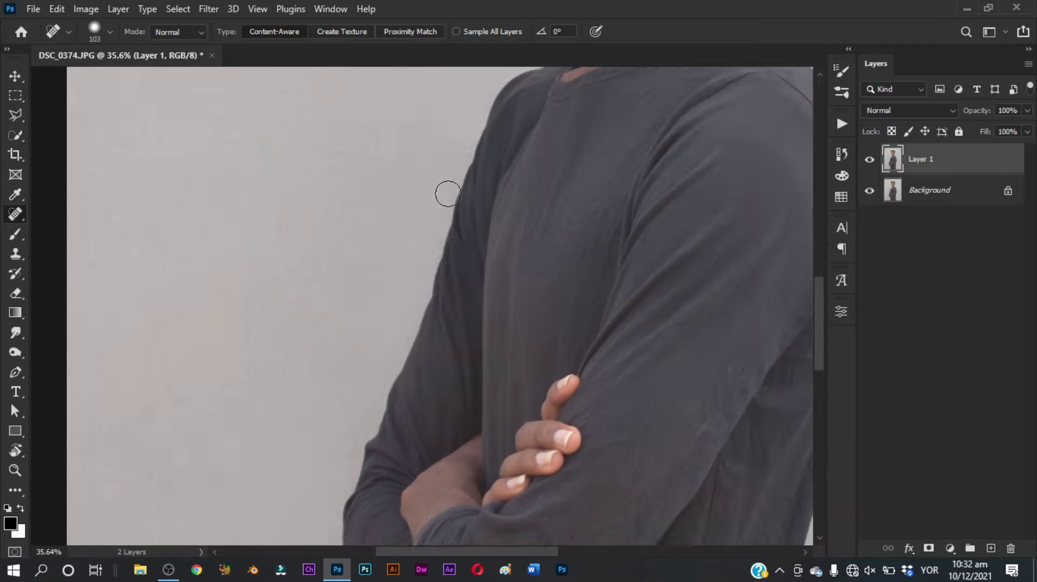
{"action": "scroll", "coordinate": [448, 195], "scroll_direction": "up", "scroll_amount": 2}
{"action": "scroll", "coordinate": [449, 197], "scroll_direction": "up", "scroll_amount": 2}
{"action": "left_click_drag", "start_coordinate": [67, 234], "coordinate": [184, 210]}
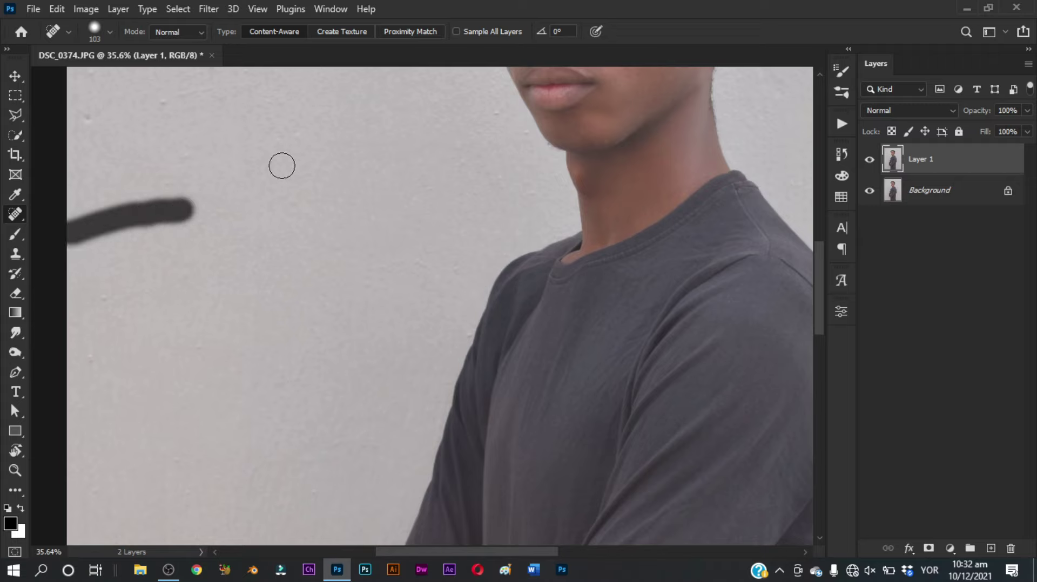
{"action": "scroll", "coordinate": [265, 170], "scroll_direction": "up", "scroll_amount": 2}
{"action": "scroll", "coordinate": [257, 174], "scroll_direction": "up", "scroll_amount": 1}
- Spot-heal specks across the left and upper wall and beside the jaw
{"action": "left_click", "coordinate": [167, 182]}
{"action": "left_click", "coordinate": [215, 147]}
{"action": "left_click", "coordinate": [90, 203]}
{"action": "left_click", "coordinate": [91, 150]}
{"action": "left_click", "coordinate": [95, 122]}
{"action": "left_click", "coordinate": [160, 85]}
{"action": "left_click", "coordinate": [199, 88]}
{"action": "left_click", "coordinate": [242, 159]}
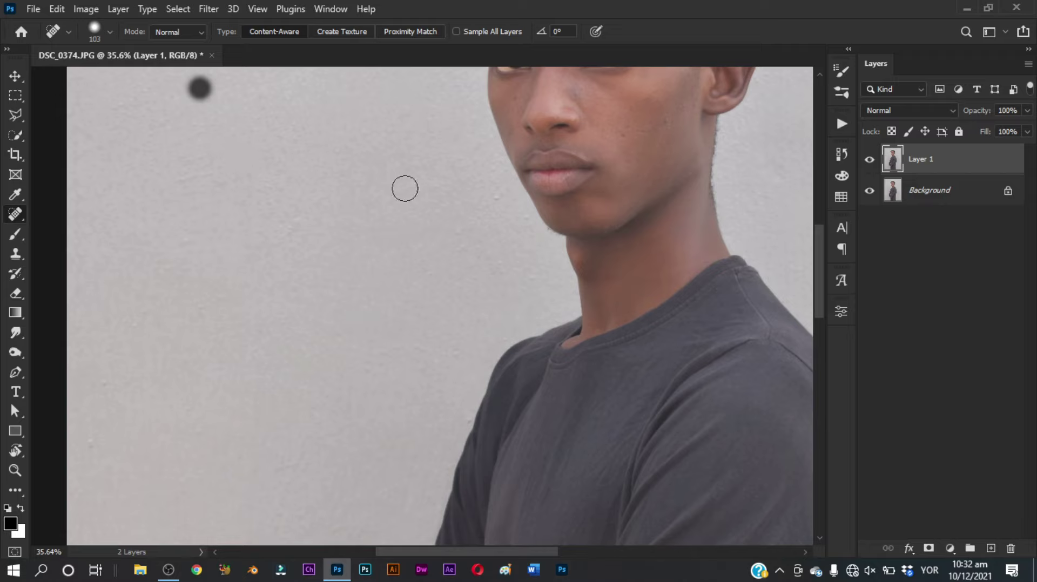
{"action": "left_click", "coordinate": [505, 197]}
{"action": "left_click", "coordinate": [520, 218]}
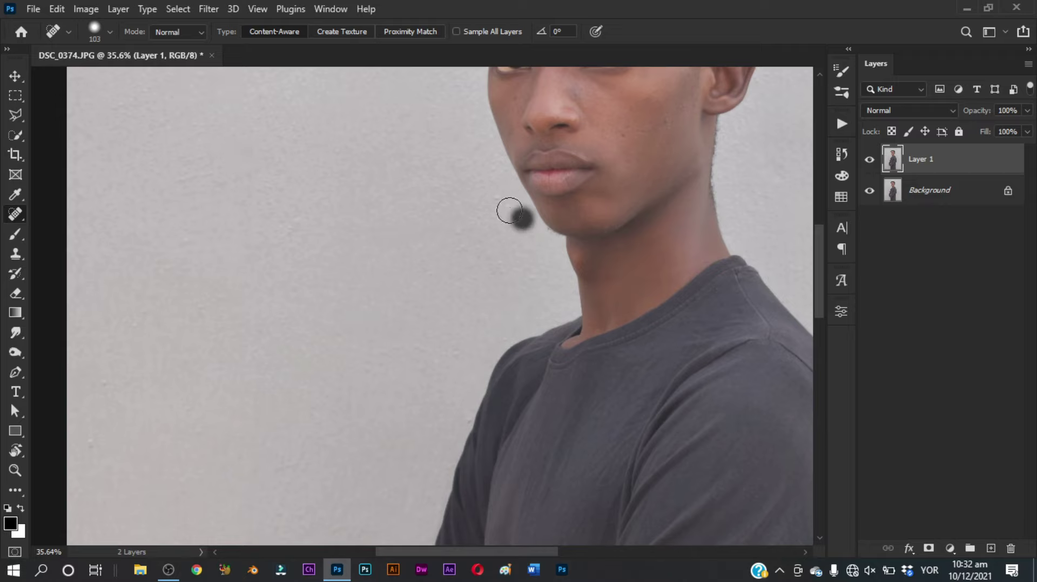
- Heal the specks on the wall around and above the head
{"action": "scroll", "coordinate": [499, 200], "scroll_direction": "up", "scroll_amount": 3}
{"action": "scroll", "coordinate": [540, 195], "scroll_direction": "up", "scroll_amount": 2}
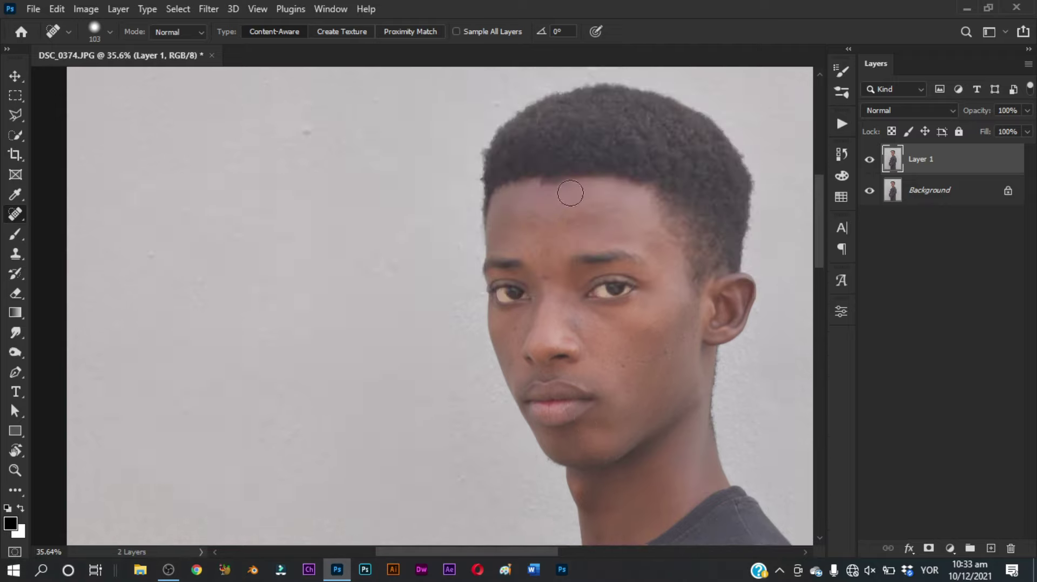
{"action": "scroll", "coordinate": [382, 208], "scroll_direction": "up", "scroll_amount": 1}
{"action": "scroll", "coordinate": [381, 208], "scroll_direction": "up", "scroll_amount": 1}
{"action": "left_click", "coordinate": [303, 251]}
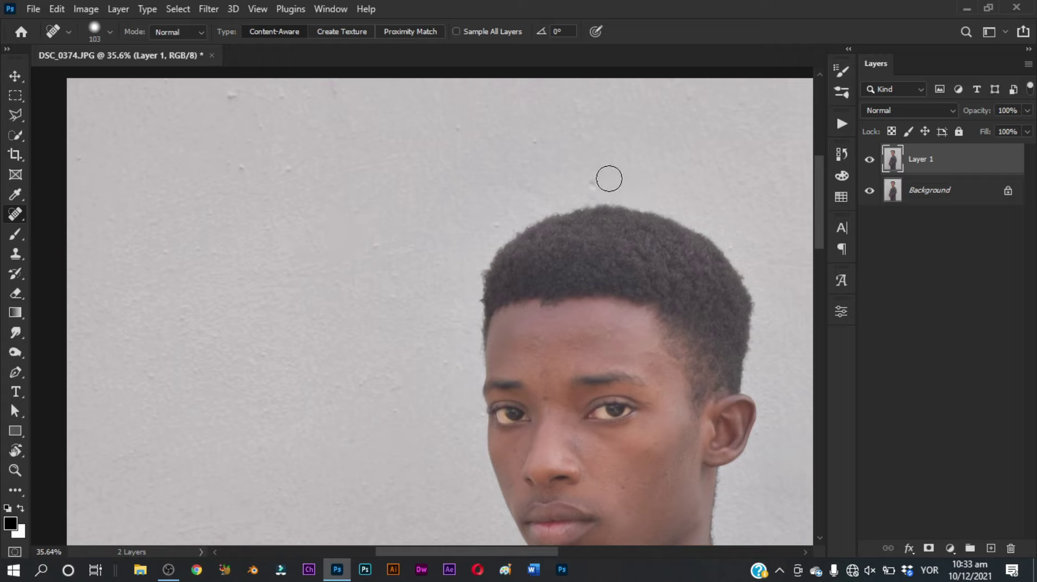
{"action": "left_click", "coordinate": [592, 180]}
{"action": "left_click", "coordinate": [494, 221]}
{"action": "left_click", "coordinate": [534, 142]}
- Shrink the brush to 63 and heal the small specks and mark along the top wall
{"action": "left_click_drag", "start_coordinate": [519, 148], "coordinate": [508, 146]}
{"action": "left_click", "coordinate": [291, 167]}
{"action": "left_click", "coordinate": [243, 169]}
{"action": "left_click", "coordinate": [229, 163]}
{"action": "left_click_drag", "start_coordinate": [227, 96], "coordinate": [318, 97]}
- Spot-heal the blemishes and the crease across the cheek near the ear
{"action": "scroll", "coordinate": [639, 318], "scroll_direction": "right", "scroll_amount": 2}
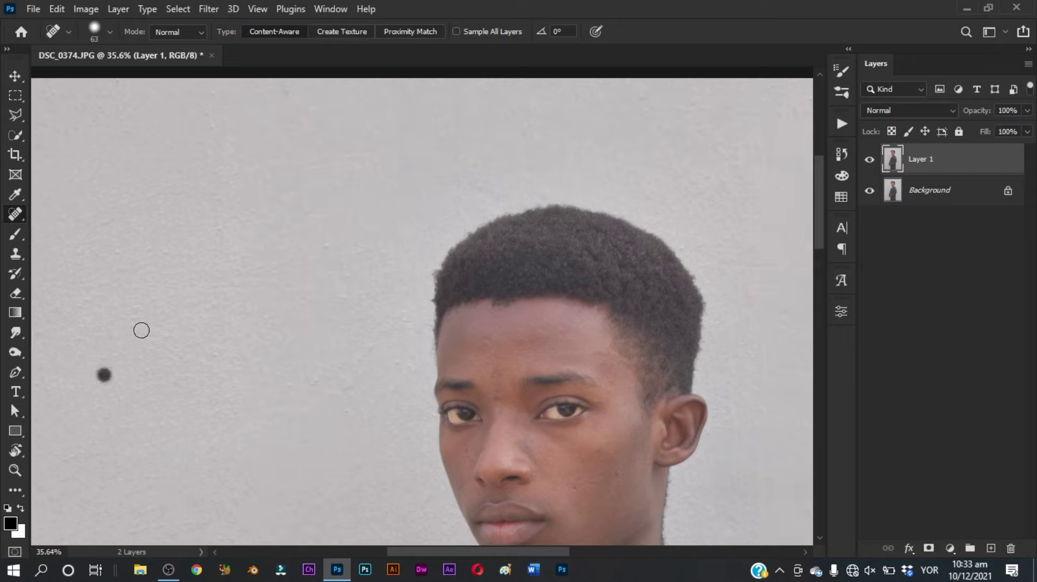
{"action": "scroll", "coordinate": [688, 210], "scroll_direction": "down", "scroll_amount": 1}
{"action": "scroll", "coordinate": [689, 210], "scroll_direction": "up", "scroll_amount": 4}
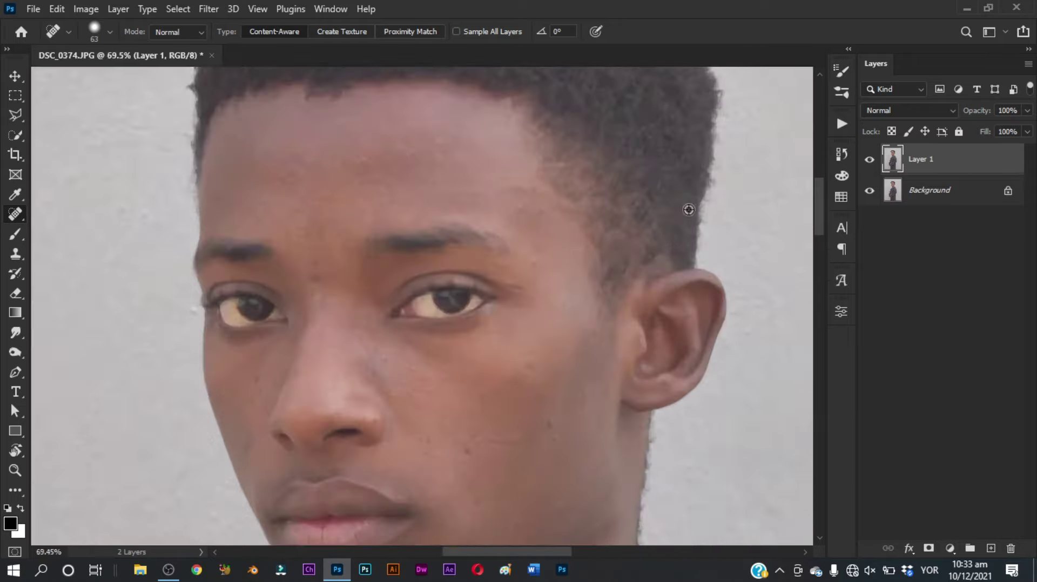
{"action": "scroll", "coordinate": [551, 324], "scroll_direction": "down", "scroll_amount": 2}
{"action": "scroll", "coordinate": [567, 377], "scroll_direction": "up", "scroll_amount": 2}
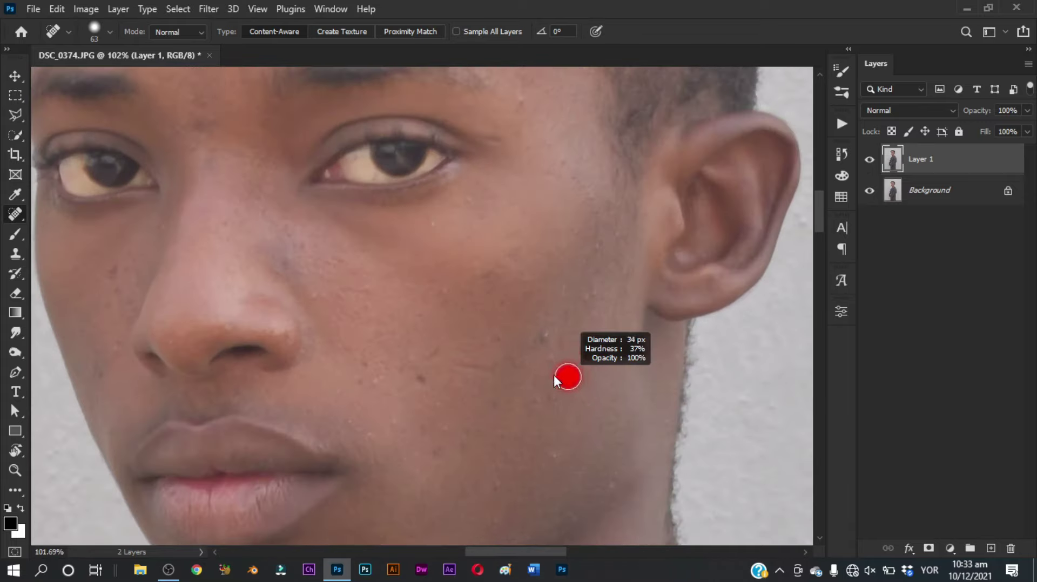
{"action": "left_click", "coordinate": [544, 338]}
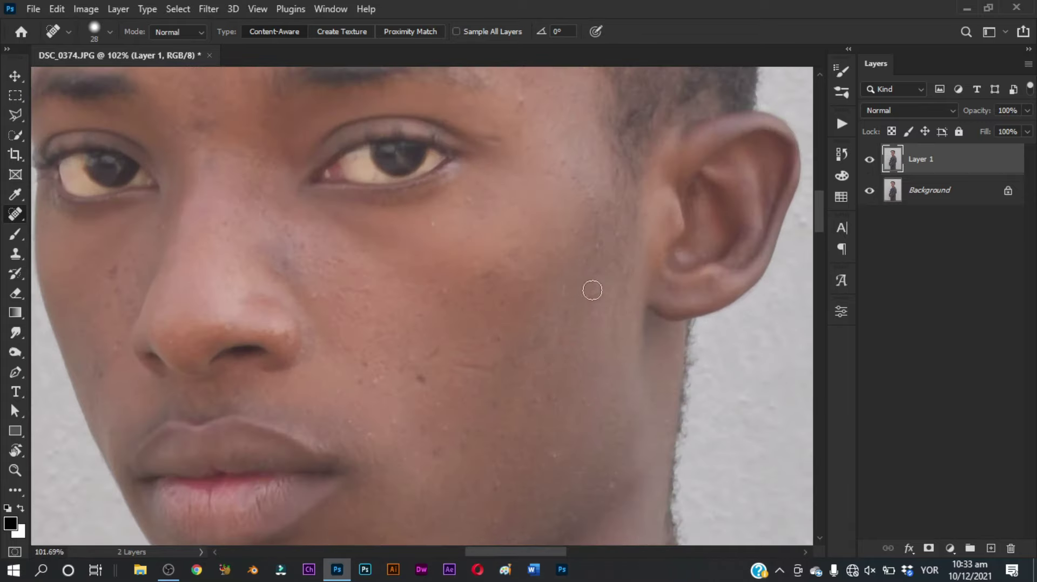
{"action": "left_click", "coordinate": [554, 445]}
{"action": "left_click", "coordinate": [588, 289]}
{"action": "left_click", "coordinate": [597, 247]}
{"action": "left_click", "coordinate": [435, 225]}
{"action": "left_click_drag", "start_coordinate": [457, 365], "coordinate": [502, 366]}
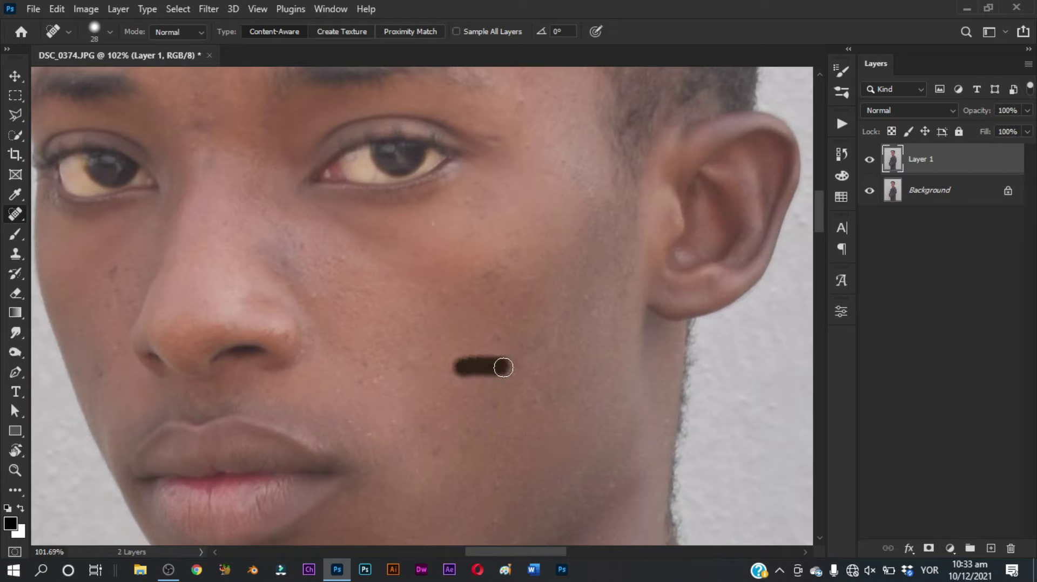
{"action": "left_click", "coordinate": [484, 269]}
- Heal spots on the cheek, forehead, eye corner and down the nose bridge
{"action": "scroll", "coordinate": [535, 231], "scroll_direction": "up", "scroll_amount": 2}
{"action": "left_click", "coordinate": [470, 264]}
{"action": "left_click", "coordinate": [526, 170]}
{"action": "left_click_drag", "start_coordinate": [490, 200], "coordinate": [502, 195]}
{"action": "scroll", "coordinate": [275, 360], "scroll_direction": "down", "scroll_amount": 2}
{"action": "left_click", "coordinate": [290, 264]}
{"action": "scroll", "coordinate": [340, 283], "scroll_direction": "down", "scroll_amount": 2}
{"action": "scroll", "coordinate": [265, 302], "scroll_direction": "up", "scroll_amount": 1}
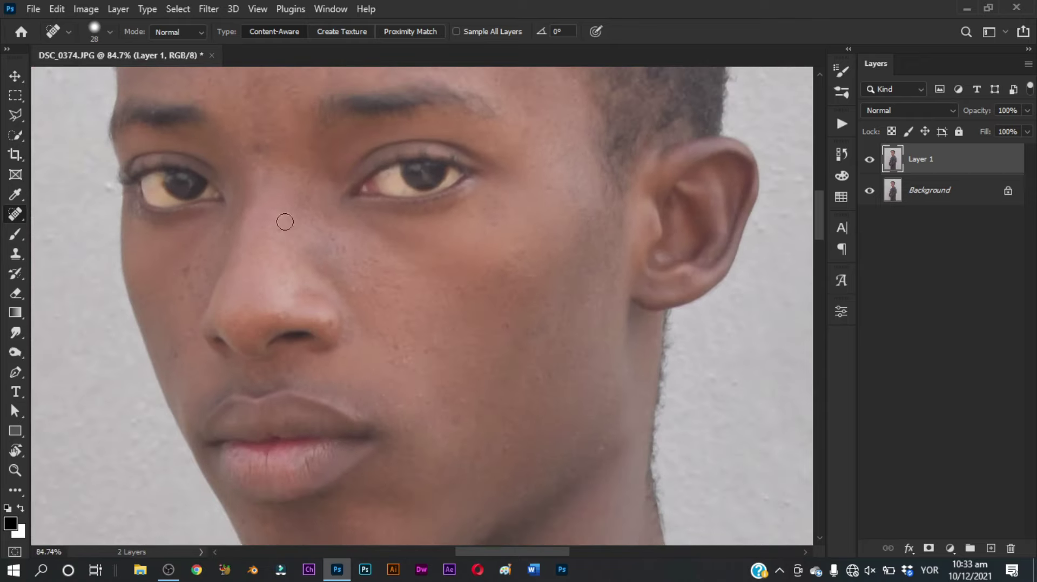
{"action": "left_click_drag", "start_coordinate": [254, 153], "coordinate": [266, 224]}
- Heal the spots and rough texture on the cheek beside the nose and near the jaw
{"action": "left_click", "coordinate": [179, 351]}
{"action": "scroll", "coordinate": [430, 231], "scroll_direction": "down", "scroll_amount": 3}
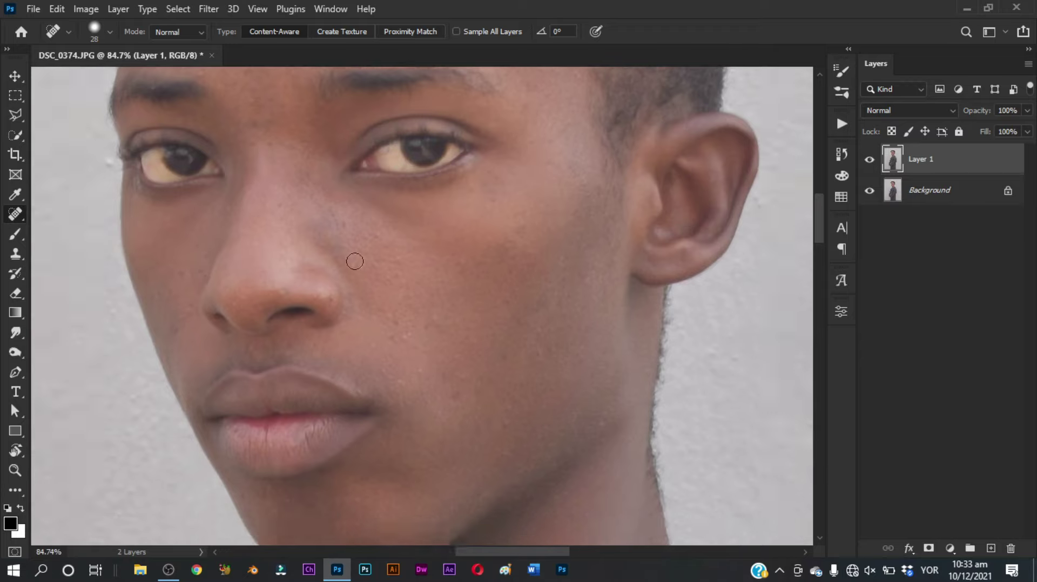
{"action": "left_click", "coordinate": [390, 223]}
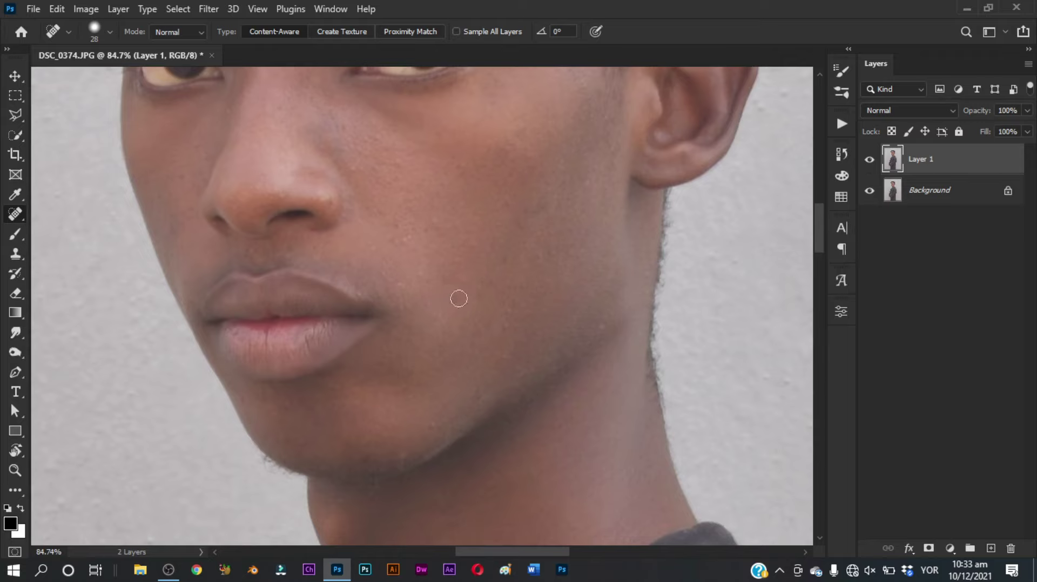
{"action": "left_click_drag", "start_coordinate": [389, 238], "coordinate": [423, 237]}
{"action": "left_click_drag", "start_coordinate": [505, 237], "coordinate": [514, 292]}
{"action": "left_click", "coordinate": [508, 330]}
- Heal the blemishes and bumps on the lower forehead
{"action": "scroll", "coordinate": [486, 335], "scroll_direction": "up", "scroll_amount": 3}
{"action": "scroll", "coordinate": [545, 236], "scroll_direction": "up", "scroll_amount": 4}
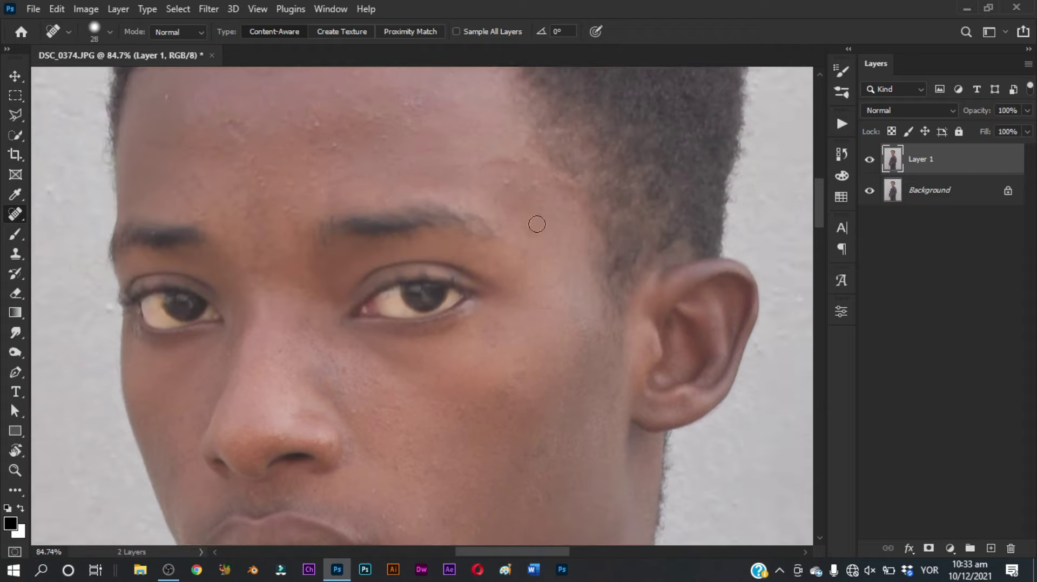
{"action": "scroll", "coordinate": [448, 211], "scroll_direction": "up", "scroll_amount": 1}
{"action": "scroll", "coordinate": [281, 210], "scroll_direction": "up", "scroll_amount": 2}
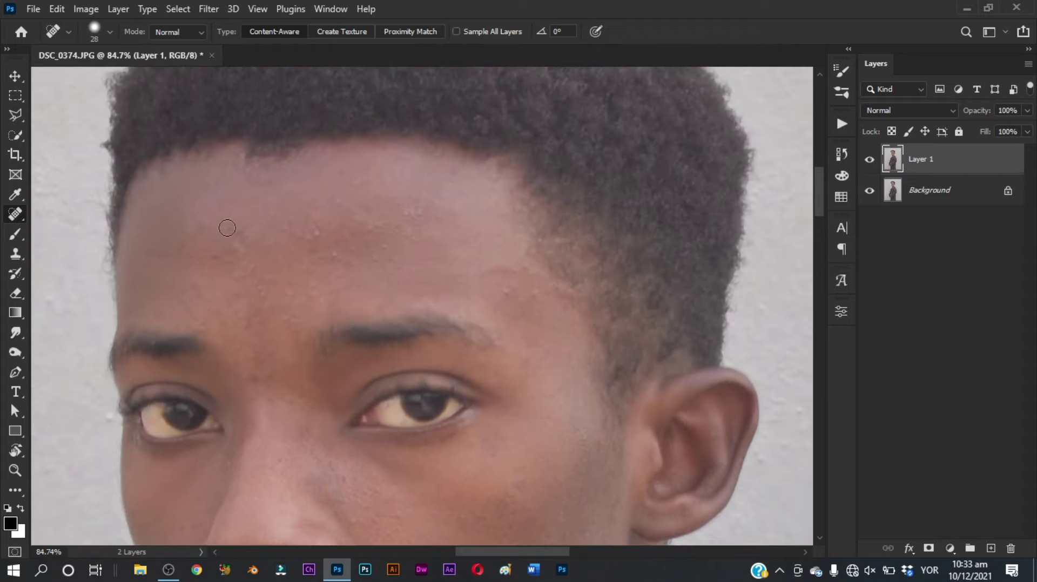
{"action": "left_click_drag", "start_coordinate": [226, 227], "coordinate": [245, 250]}
{"action": "left_click", "coordinate": [340, 245]}
{"action": "left_click", "coordinate": [318, 233]}
{"action": "left_click", "coordinate": [299, 234]}
{"action": "left_click", "coordinate": [368, 251]}
- Heal the remaining forehead spots and a short line of bumps
{"action": "left_click", "coordinate": [382, 225]}
{"action": "left_click", "coordinate": [350, 216]}
{"action": "left_click", "coordinate": [332, 204]}
{"action": "left_click", "coordinate": [353, 246]}
{"action": "left_click_drag", "start_coordinate": [405, 216], "coordinate": [442, 216]}
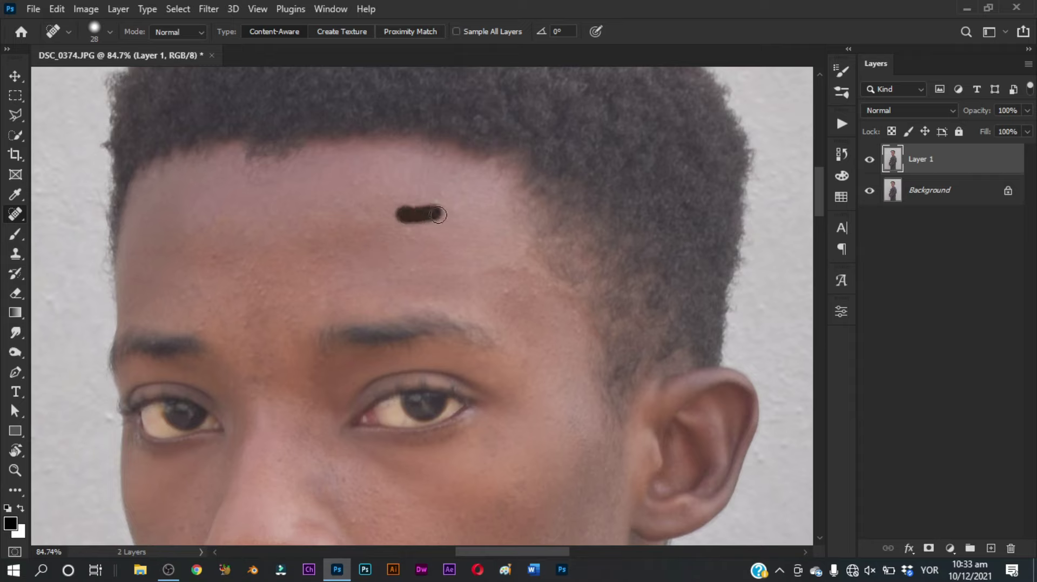
{"action": "left_click", "coordinate": [333, 252]}
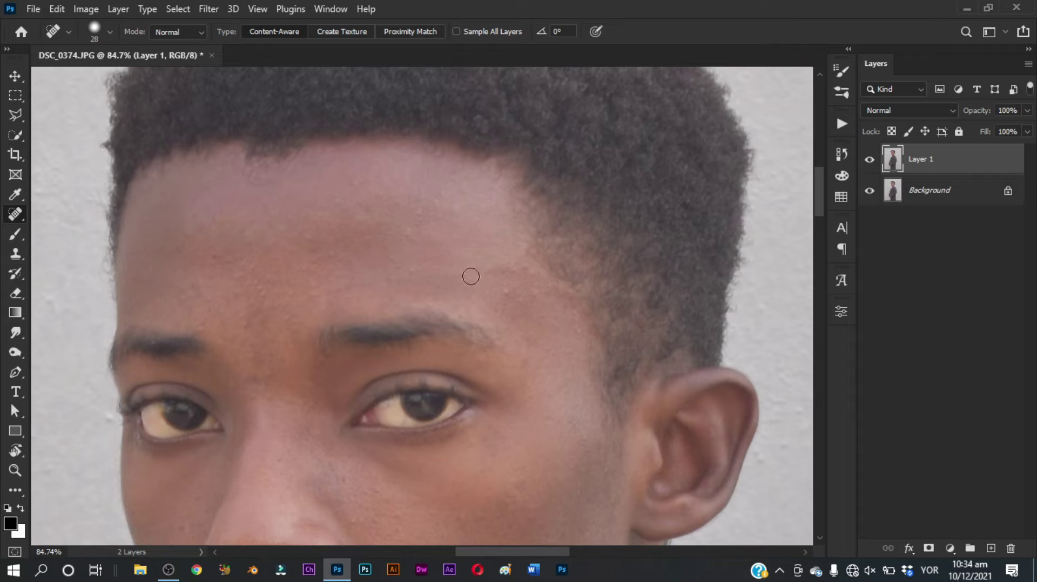
- Heal the spots near the temple and the streak of bumps on the forehead
{"action": "left_click", "coordinate": [516, 271]}
{"action": "left_click", "coordinate": [539, 301]}
{"action": "left_click", "coordinate": [232, 287]}
{"action": "left_click", "coordinate": [243, 271]}
{"action": "left_click", "coordinate": [214, 256]}
{"action": "left_click_drag", "start_coordinate": [189, 283], "coordinate": [184, 300]}
{"action": "left_click", "coordinate": [205, 327]}
{"action": "left_click", "coordinate": [208, 296]}
{"action": "left_click", "coordinate": [250, 322]}
{"action": "left_click", "coordinate": [290, 315]}
- Resize the healing brush to 58 and heal a strip along the upper forehead
{"action": "scroll", "coordinate": [377, 259], "scroll_direction": "down", "scroll_amount": 2}
{"action": "scroll", "coordinate": [378, 258], "scroll_direction": "down", "scroll_amount": 2}
{"action": "scroll", "coordinate": [375, 242], "scroll_direction": "up", "scroll_amount": 3}
{"action": "scroll", "coordinate": [294, 193], "scroll_direction": "up", "scroll_amount": 3}
{"action": "left_click_drag", "start_coordinate": [326, 174], "coordinate": [210, 186]}
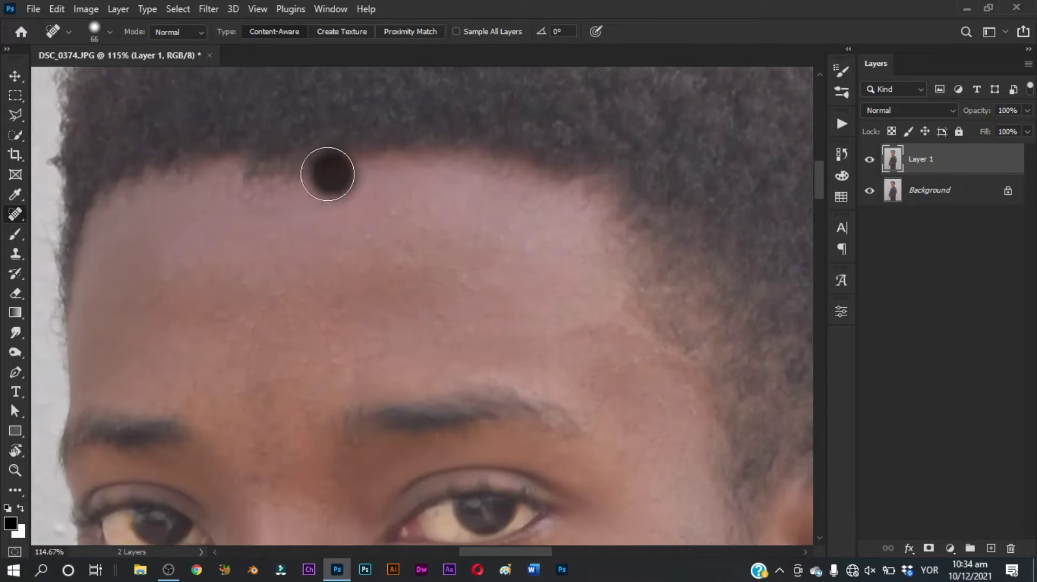
{"action": "mouse_move", "coordinate": [332, 222]}
{"action": "left_mouse_down"}
{"action": "mouse_move", "coordinate": [328, 187]}
{"action": "mouse_move", "coordinate": [224, 186]}
{"action": "left_mouse_up"}
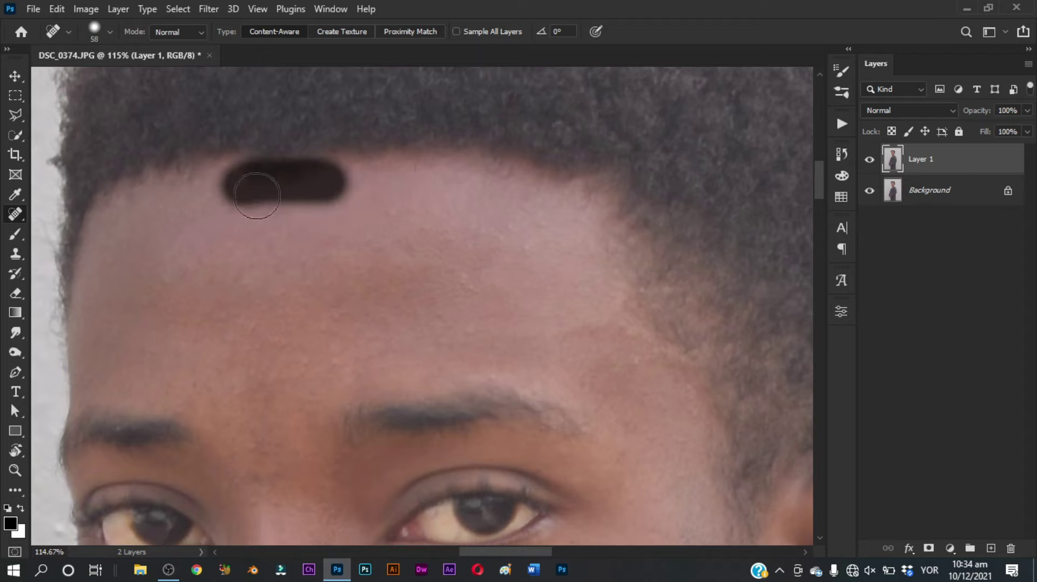
{"action": "scroll", "coordinate": [306, 221], "scroll_direction": "down", "scroll_amount": 5}
{"action": "scroll", "coordinate": [303, 211], "scroll_direction": "up", "scroll_amount": 4}
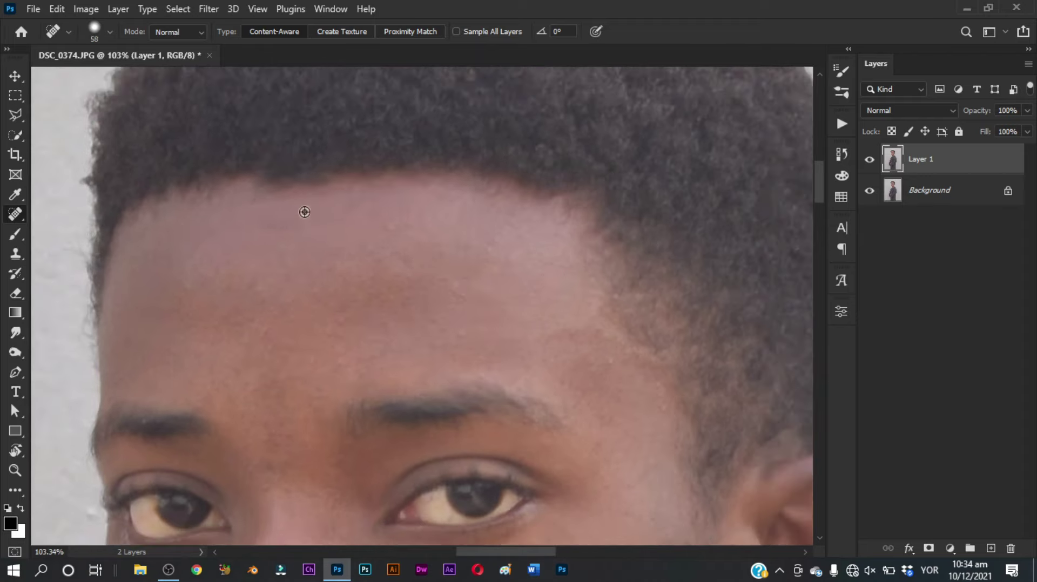
{"action": "left_click_drag", "start_coordinate": [281, 191], "coordinate": [240, 200]}
{"action": "left_click", "coordinate": [271, 229]}
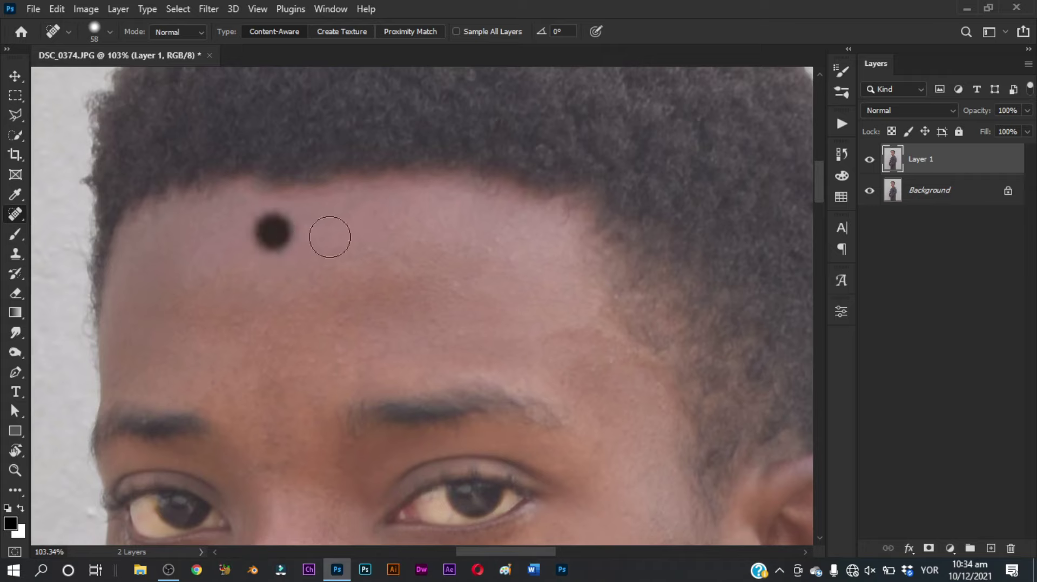
- Heal the spot at the hairline and review the cleaned-up image
{"action": "scroll", "coordinate": [393, 251], "scroll_direction": "down", "scroll_amount": 3}
{"action": "scroll", "coordinate": [394, 255], "scroll_direction": "down", "scroll_amount": 2}
{"action": "scroll", "coordinate": [398, 257], "scroll_direction": "down", "scroll_amount": 2}
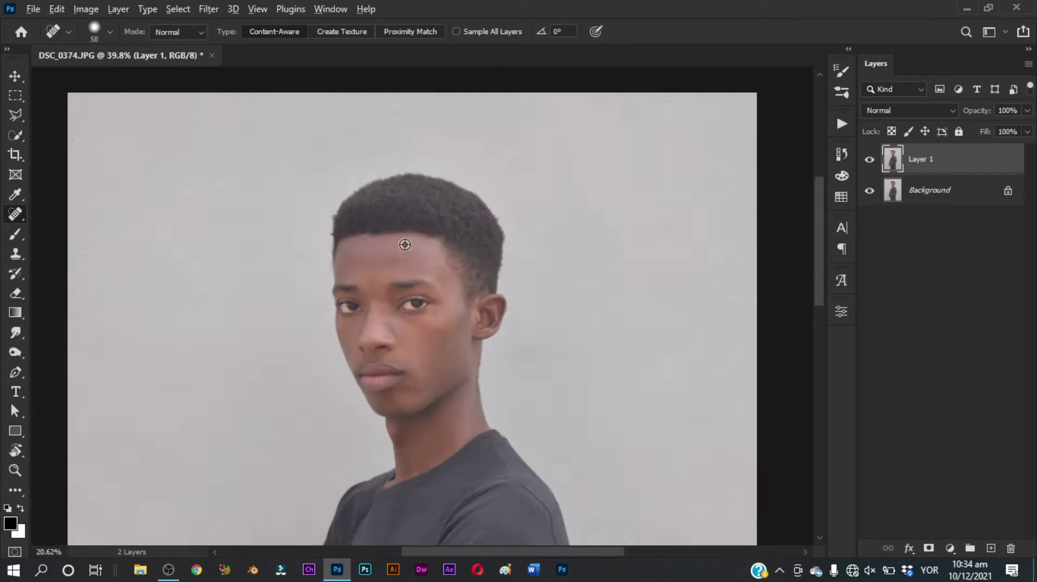
{"action": "scroll", "coordinate": [407, 240], "scroll_direction": "down", "scroll_amount": 1}
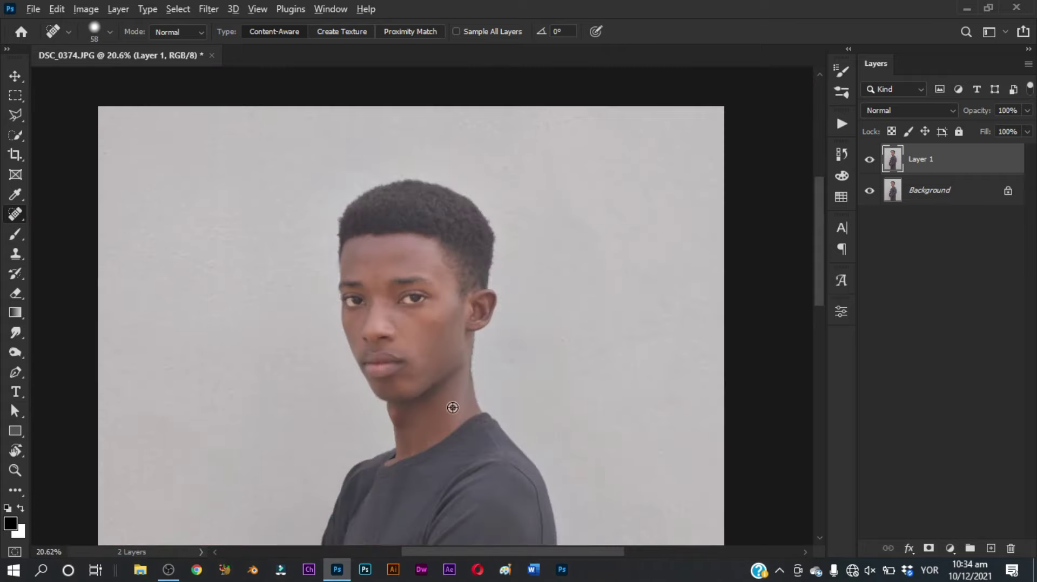
{"action": "scroll", "coordinate": [452, 405], "scroll_direction": "down", "scroll_amount": 1}
{"action": "scroll", "coordinate": [455, 398], "scroll_direction": "down", "scroll_amount": 1}
{"action": "scroll", "coordinate": [458, 392], "scroll_direction": "down", "scroll_amount": 2}
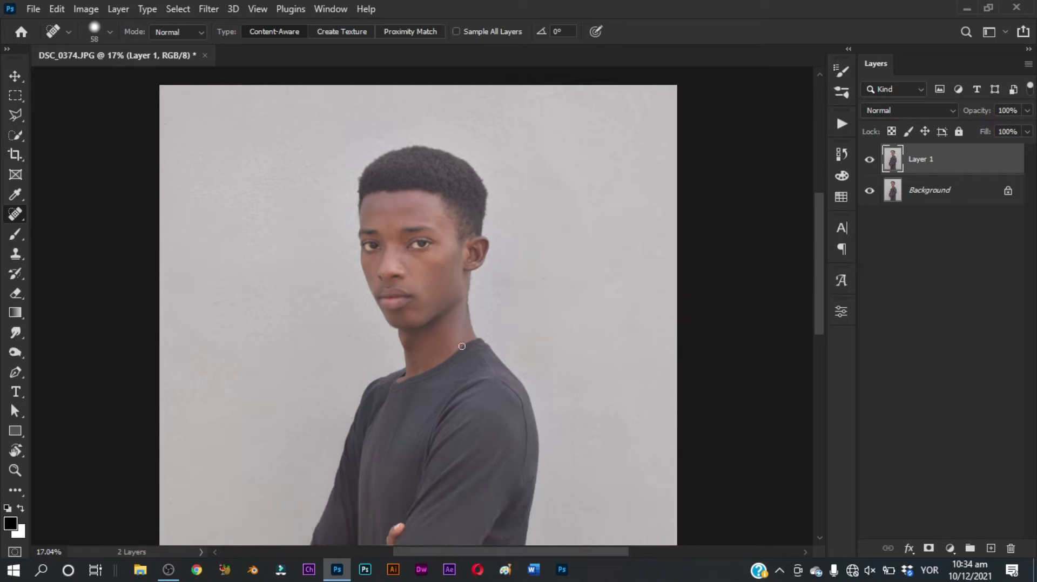
{"action": "scroll", "coordinate": [412, 212], "scroll_direction": "up", "scroll_amount": 2}
{"action": "scroll", "coordinate": [359, 173], "scroll_direction": "up", "scroll_amount": 3}
{"action": "scroll", "coordinate": [319, 141], "scroll_direction": "up", "scroll_amount": 2}
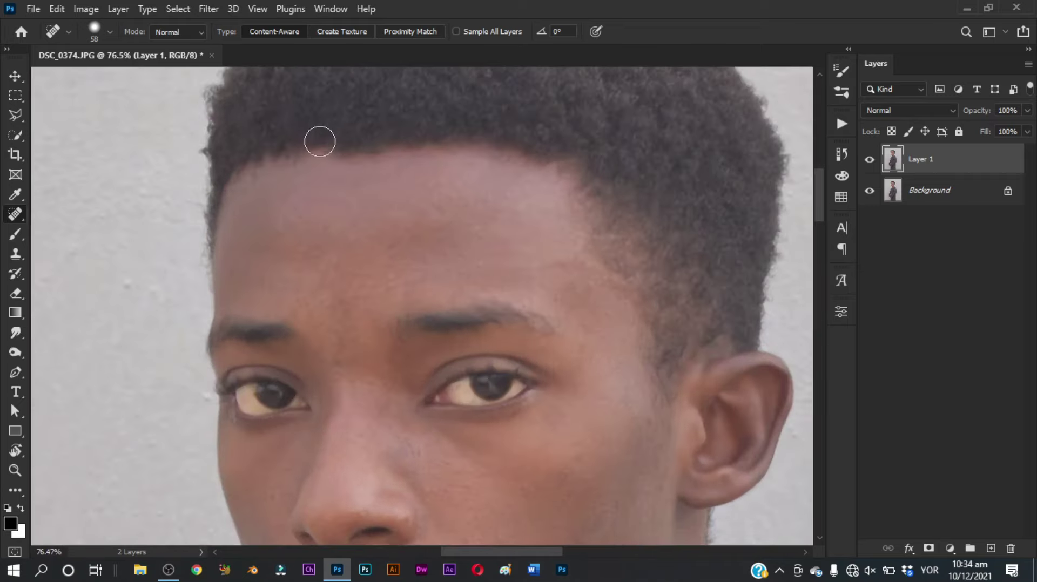
{"action": "left_click", "coordinate": [319, 146]}
{"action": "scroll", "coordinate": [430, 165], "scroll_direction": "down", "scroll_amount": 2}
{"action": "scroll", "coordinate": [442, 189], "scroll_direction": "down", "scroll_amount": 1}
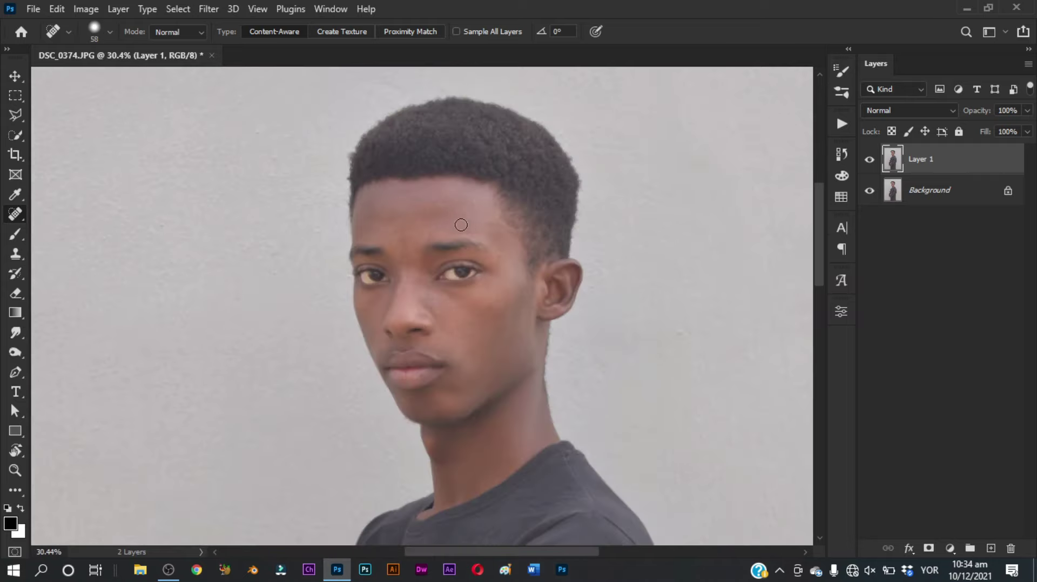
{"action": "scroll", "coordinate": [502, 281], "scroll_direction": "down", "scroll_amount": 1}
{"action": "scroll", "coordinate": [506, 301], "scroll_direction": "down", "scroll_amount": 1}
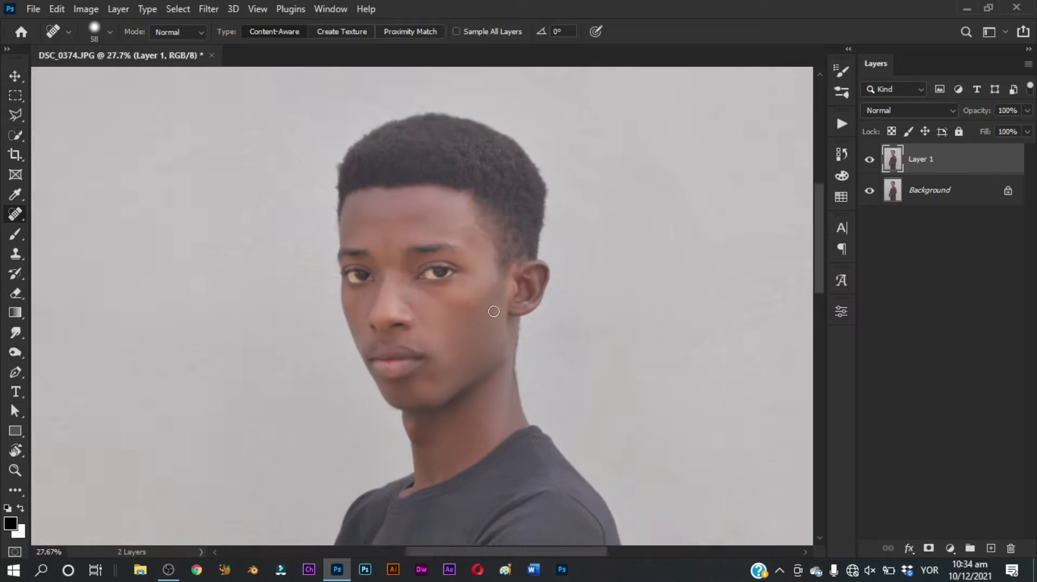
{"action": "scroll", "coordinate": [505, 305], "scroll_direction": "down", "scroll_amount": 1}
{"action": "key", "text": "v"}
{"action": "scroll", "coordinate": [502, 309], "scroll_direction": "down", "scroll_amount": 2}
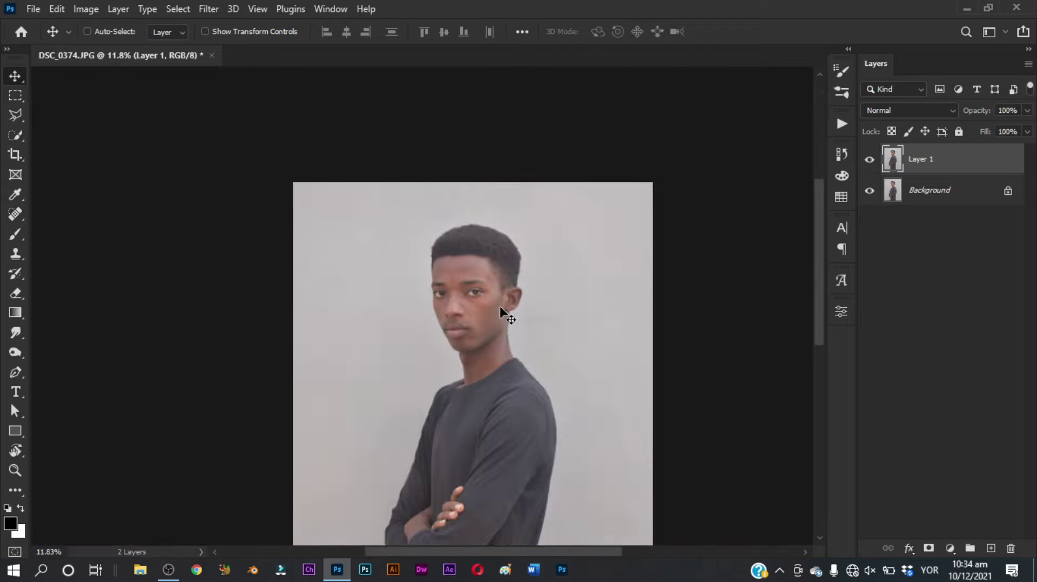
{"action": "scroll", "coordinate": [500, 305], "scroll_direction": "up", "scroll_amount": 3}
{"action": "scroll", "coordinate": [386, 299], "scroll_direction": "up", "scroll_amount": 2}
{"action": "scroll", "coordinate": [384, 298], "scroll_direction": "up", "scroll_amount": 1}
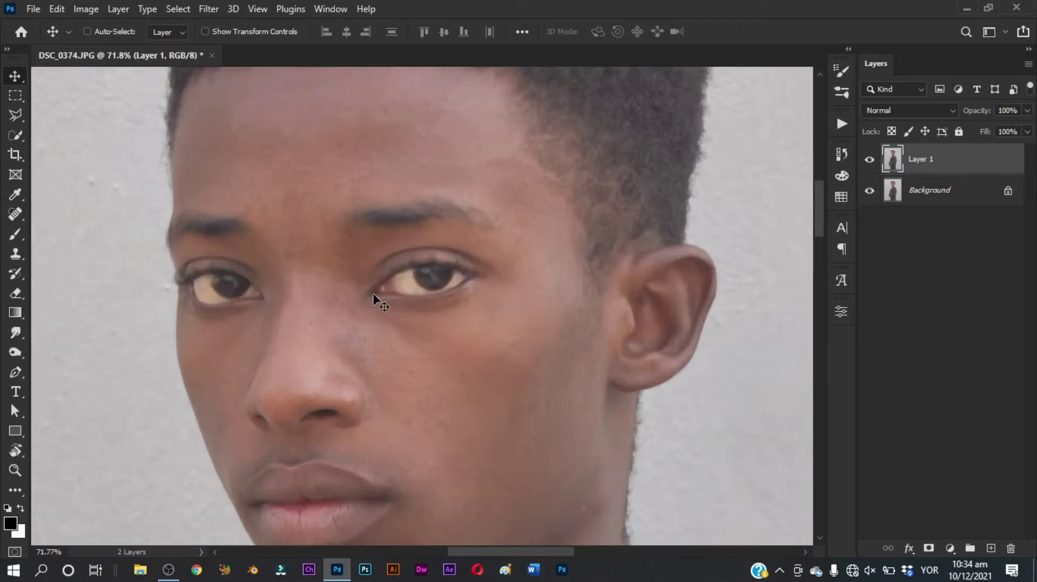
{"action": "scroll", "coordinate": [382, 300], "scroll_direction": "up", "scroll_amount": 1}
- Add a Hue/Saturation layer with saturation -100 and an inverted mask
{"action": "left_click", "coordinate": [949, 548]}
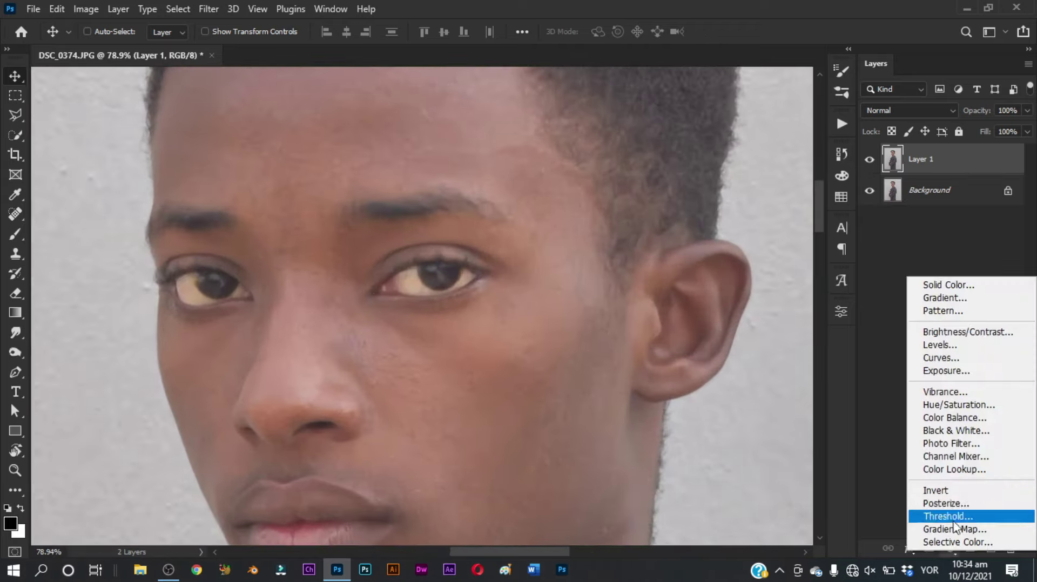
{"action": "left_click", "coordinate": [930, 398]}
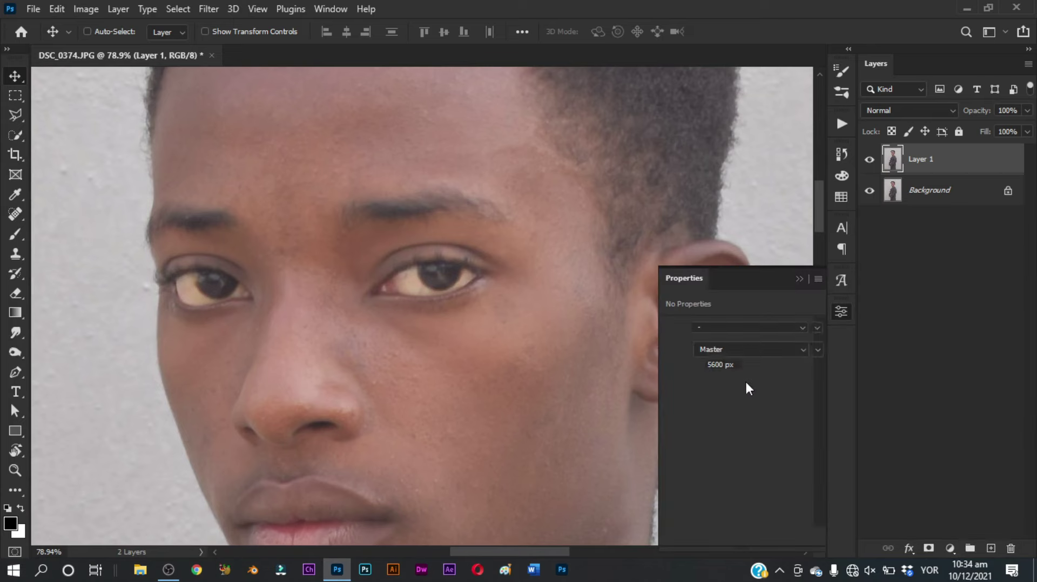
{"action": "left_click_drag", "start_coordinate": [734, 416], "coordinate": [660, 415]}
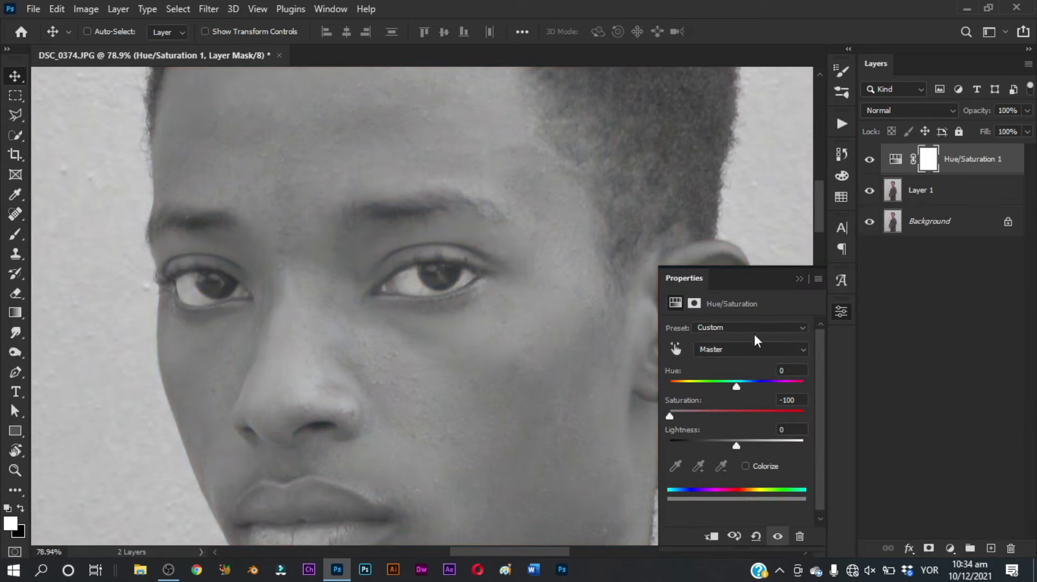
{"action": "left_click", "coordinate": [799, 280]}
{"action": "key", "text": "ctrl+i"}
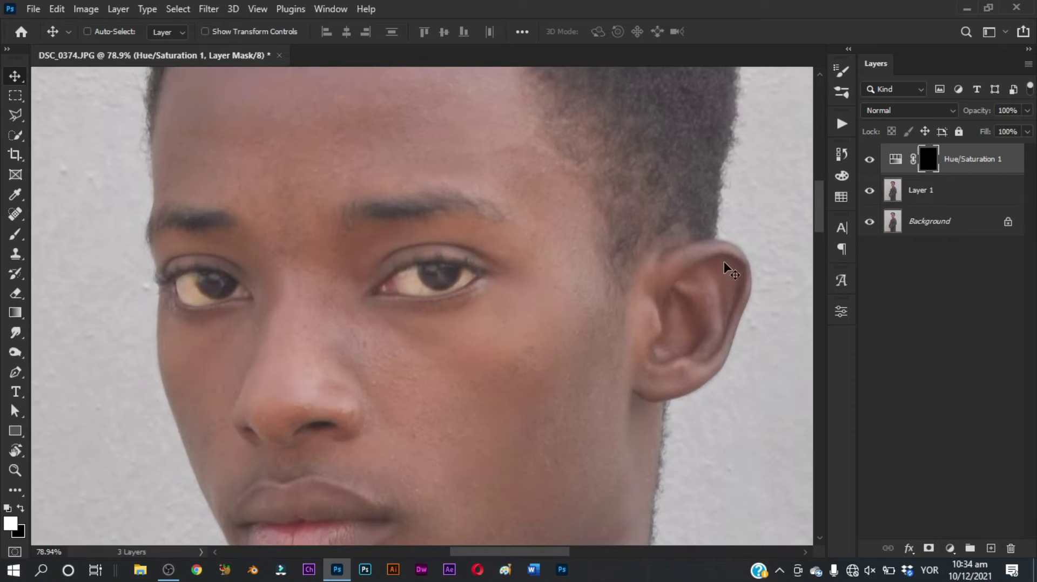
- Paint white on the mask over the left eye white at 100% brush opacity
{"action": "scroll", "coordinate": [273, 254], "scroll_direction": "up", "scroll_amount": 1}
{"action": "scroll", "coordinate": [306, 261], "scroll_direction": "up", "scroll_amount": 2}
{"action": "key", "text": "b"}
{"action": "left_click_drag", "start_coordinate": [358, 279], "coordinate": [296, 268]}
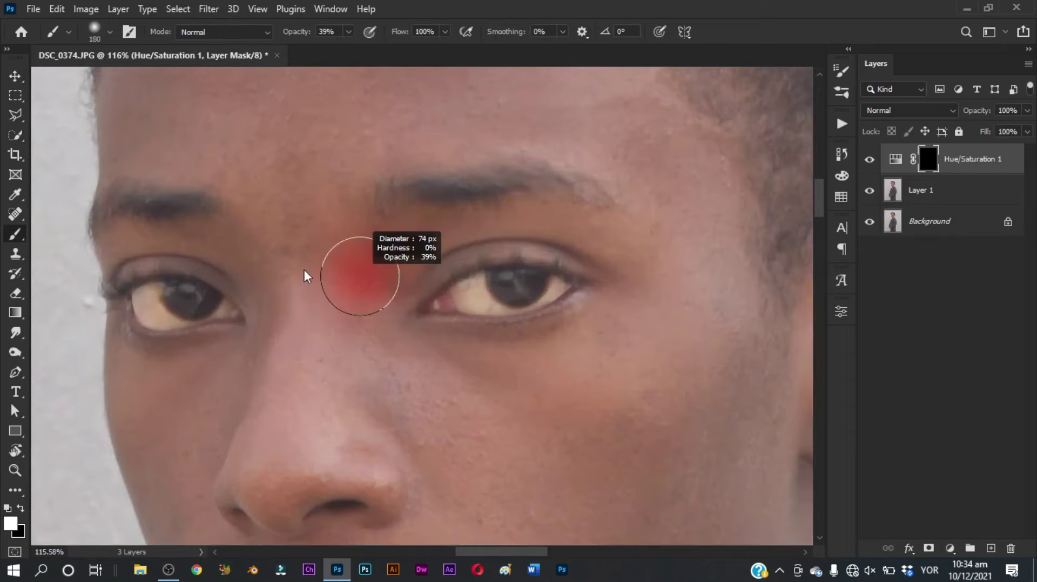
{"action": "left_click_drag", "start_coordinate": [290, 36], "coordinate": [324, 36]}
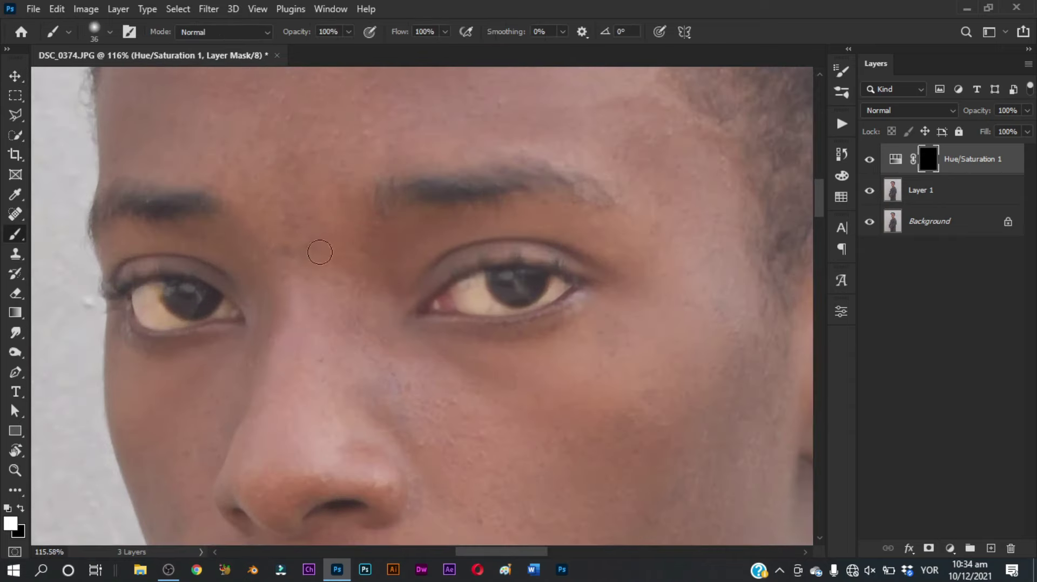
{"action": "scroll", "coordinate": [153, 294], "scroll_direction": "up", "scroll_amount": 3}
{"action": "mouse_move", "coordinate": [170, 258]}
{"action": "left_mouse_down"}
{"action": "mouse_move", "coordinate": [162, 261]}
{"action": "mouse_move", "coordinate": [204, 278]}
{"action": "mouse_move", "coordinate": [195, 231]}
{"action": "mouse_move", "coordinate": [213, 282]}
{"action": "mouse_move", "coordinate": [162, 238]}
{"action": "mouse_move", "coordinate": [153, 254]}
{"action": "mouse_move", "coordinate": [171, 289]}
{"action": "mouse_move", "coordinate": [212, 294]}
{"action": "mouse_move", "coordinate": [167, 255]}
{"action": "mouse_move", "coordinate": [201, 290]}
{"action": "mouse_move", "coordinate": [186, 291]}
{"action": "mouse_move", "coordinate": [227, 286]}
{"action": "left_mouse_up"}
{"action": "mouse_move", "coordinate": [326, 274]}
{"action": "left_mouse_down"}
{"action": "mouse_move", "coordinate": [338, 277]}
{"action": "mouse_move", "coordinate": [318, 281]}
{"action": "mouse_move", "coordinate": [313, 270]}
{"action": "mouse_move", "coordinate": [339, 273]}
{"action": "left_mouse_up"}
- Center the right eye and paint around its iris with a size 21 brush
{"action": "left_click_drag", "start_coordinate": [571, 282], "coordinate": [469, 276]}
{"action": "key", "text": "x"}
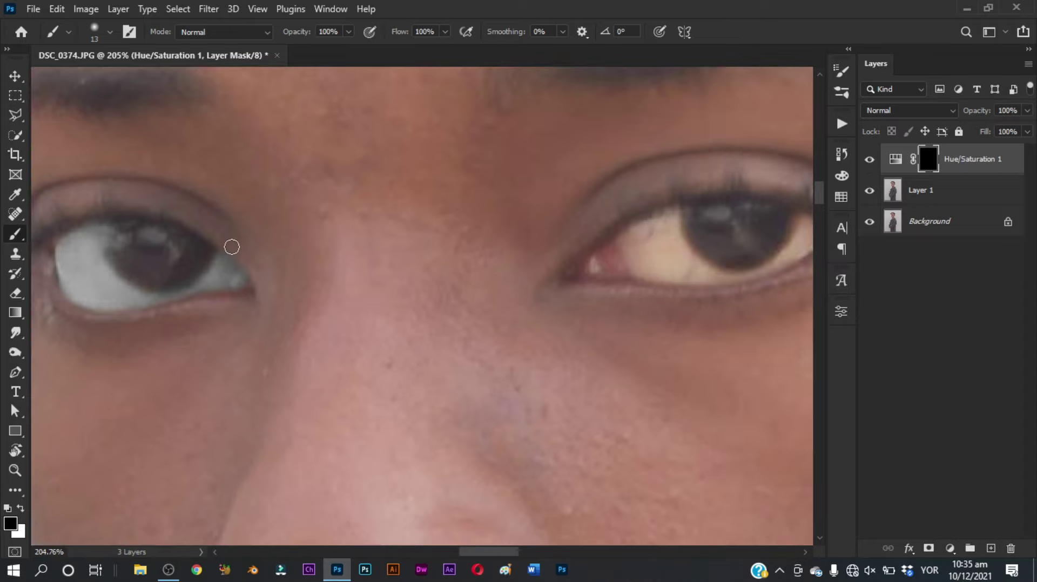
{"action": "left_click_drag", "start_coordinate": [546, 294], "coordinate": [298, 274]}
{"action": "key", "text": "x"}
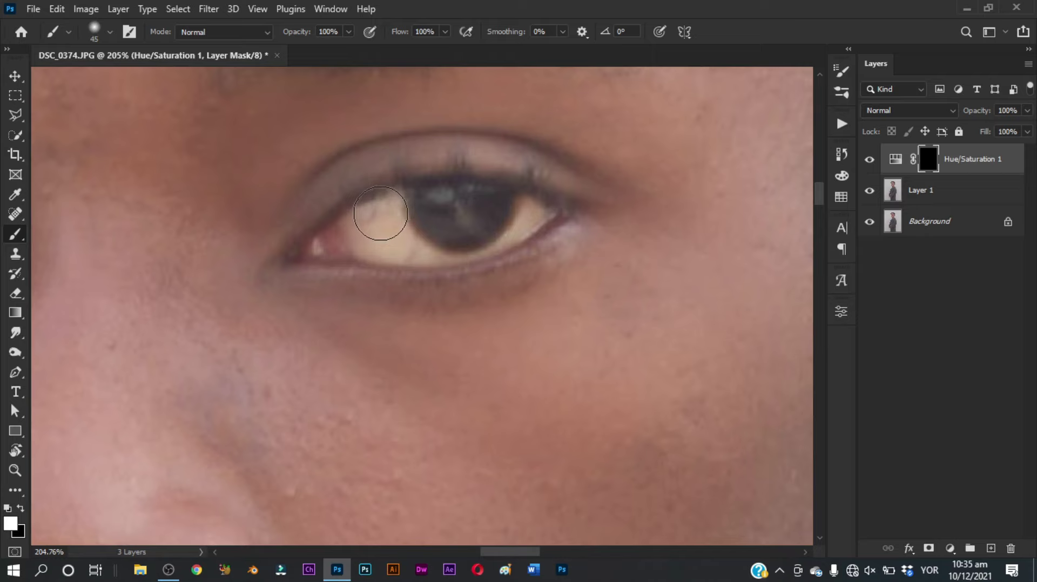
{"action": "mouse_move", "coordinate": [378, 224]}
{"action": "left_mouse_down"}
{"action": "mouse_move", "coordinate": [342, 222]}
{"action": "mouse_move", "coordinate": [381, 243]}
{"action": "mouse_move", "coordinate": [402, 209]}
{"action": "left_mouse_up"}
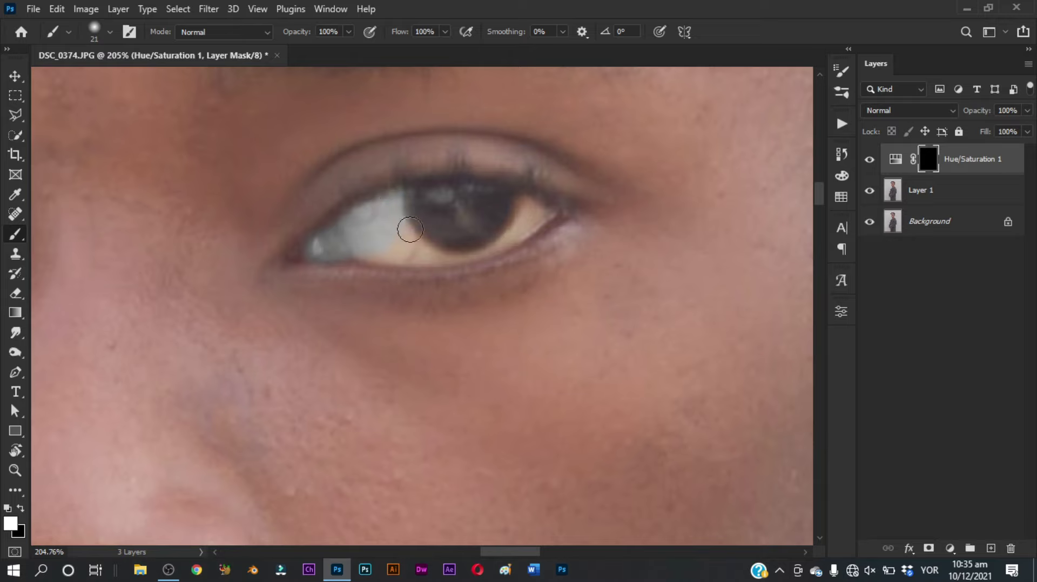
{"action": "left_click_drag", "start_coordinate": [401, 208], "coordinate": [399, 227]}
- Paint the right eye white to the right of the iris on the mask
{"action": "key", "text": "x"}
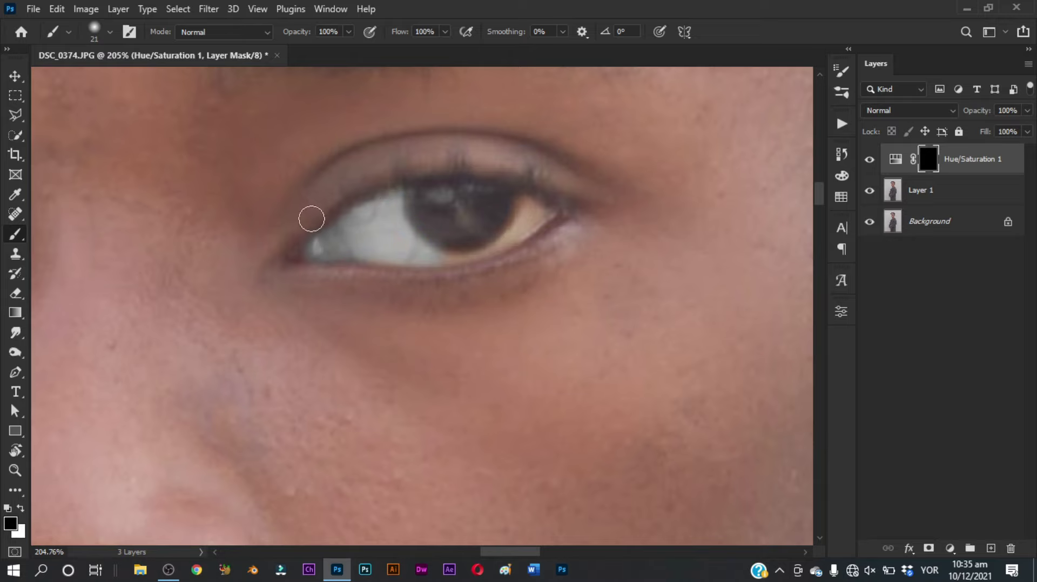
{"action": "scroll", "coordinate": [359, 279], "scroll_direction": "right", "scroll_amount": 1}
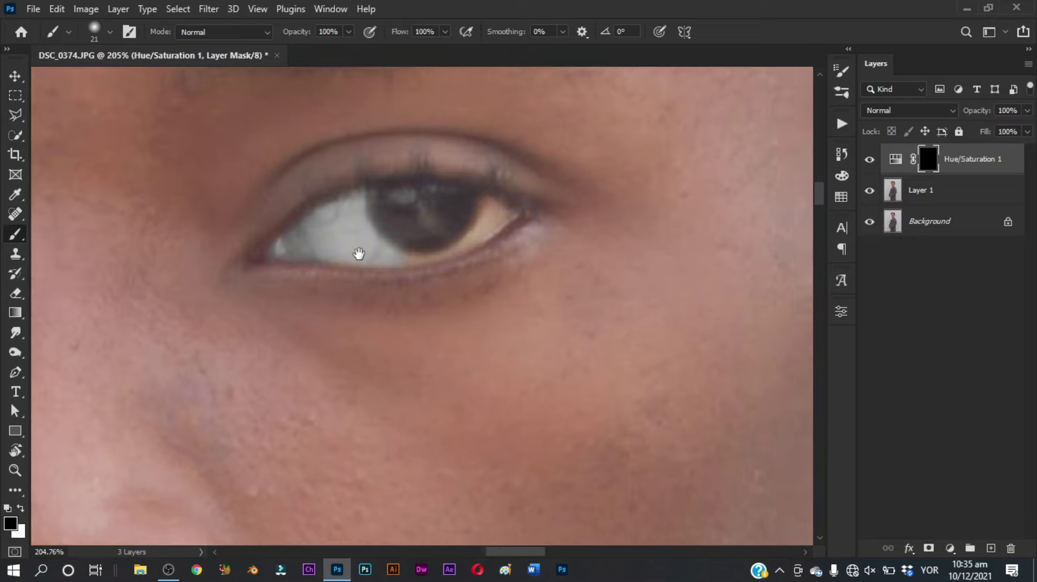
{"action": "scroll", "coordinate": [358, 254], "scroll_direction": "right", "scroll_amount": 2}
{"action": "key", "text": "x"}
{"action": "mouse_move", "coordinate": [352, 253]}
{"action": "left_mouse_down"}
{"action": "mouse_move", "coordinate": [416, 231]}
{"action": "mouse_move", "coordinate": [432, 212]}
{"action": "mouse_move", "coordinate": [405, 210]}
{"action": "mouse_move", "coordinate": [378, 244]}
{"action": "left_mouse_up"}
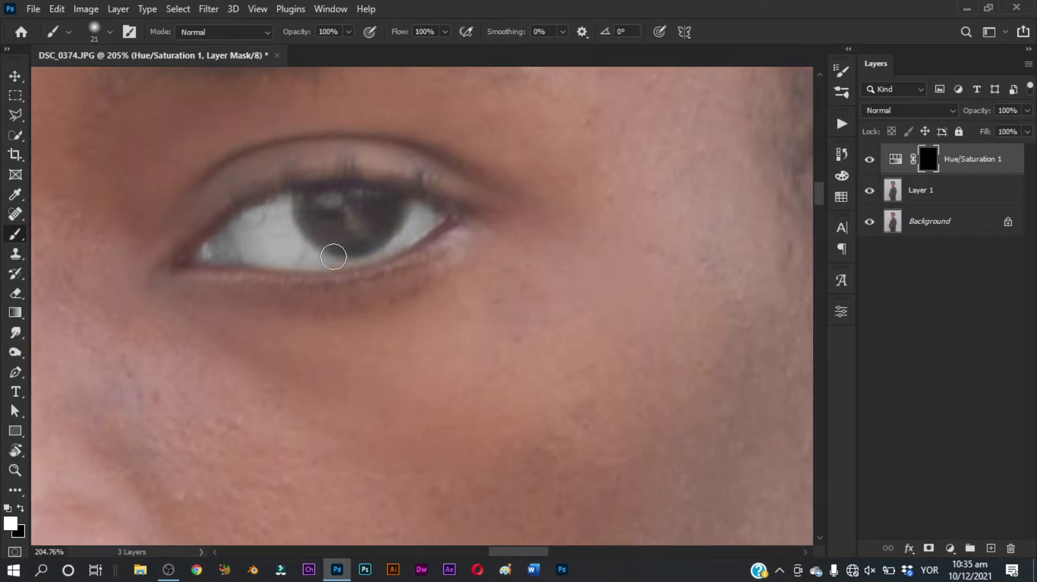
{"action": "key", "text": "x"}
{"action": "scroll", "coordinate": [429, 246], "scroll_direction": "down", "scroll_amount": 5}
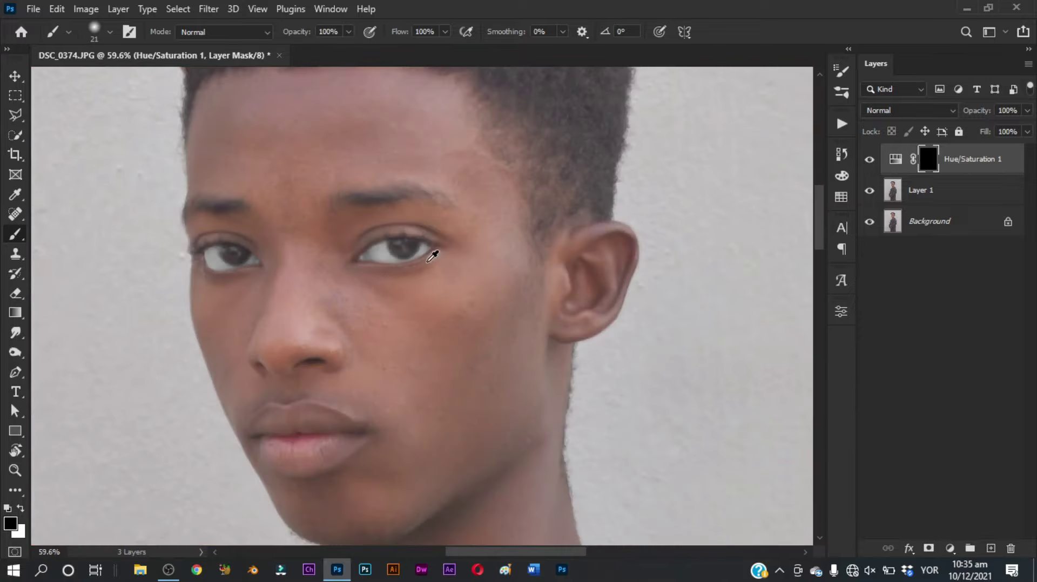
- Set the Hue/Saturation 1 layer opacity to 85%
{"action": "left_click", "coordinate": [986, 111]}
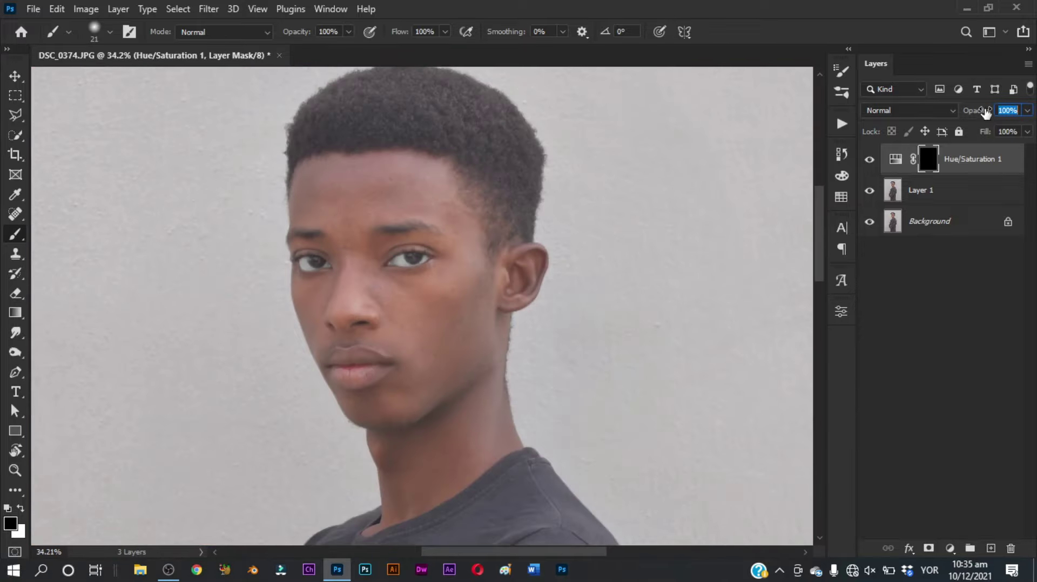
{"action": "type", "text": "80"}
{"action": "left_click", "coordinate": [972, 196]}
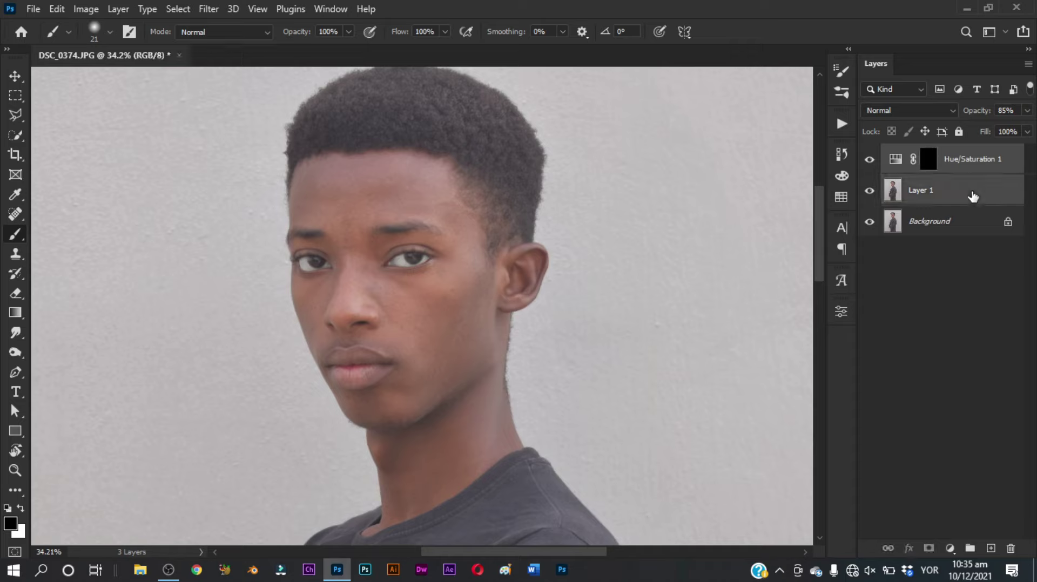
{"action": "left_click", "coordinate": [977, 171]}
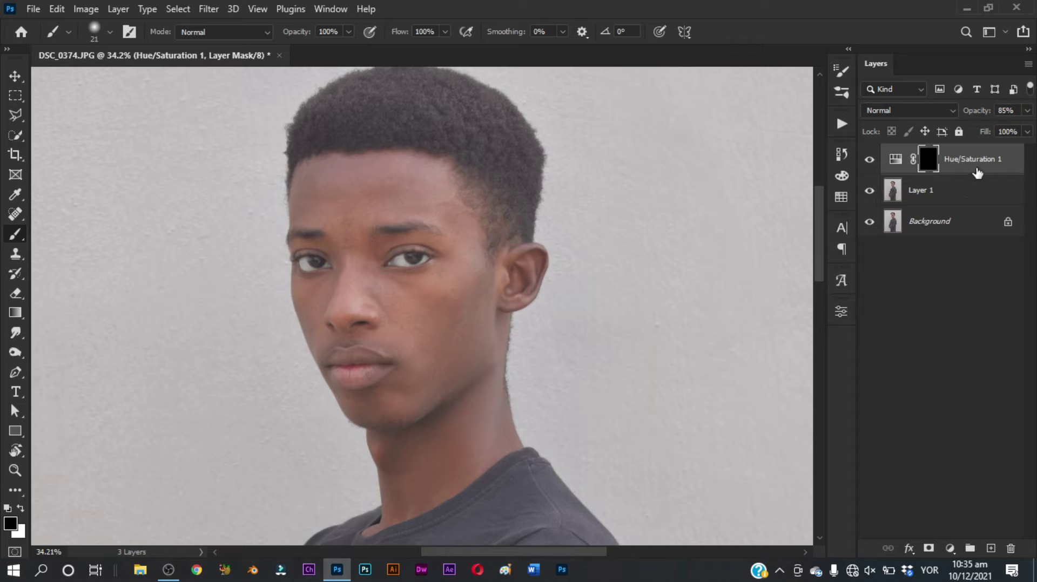
- Stamp all visible layers into Layer 2 and convert it to a smart object
{"action": "key", "text": "ctrl+shift+alt+e"}
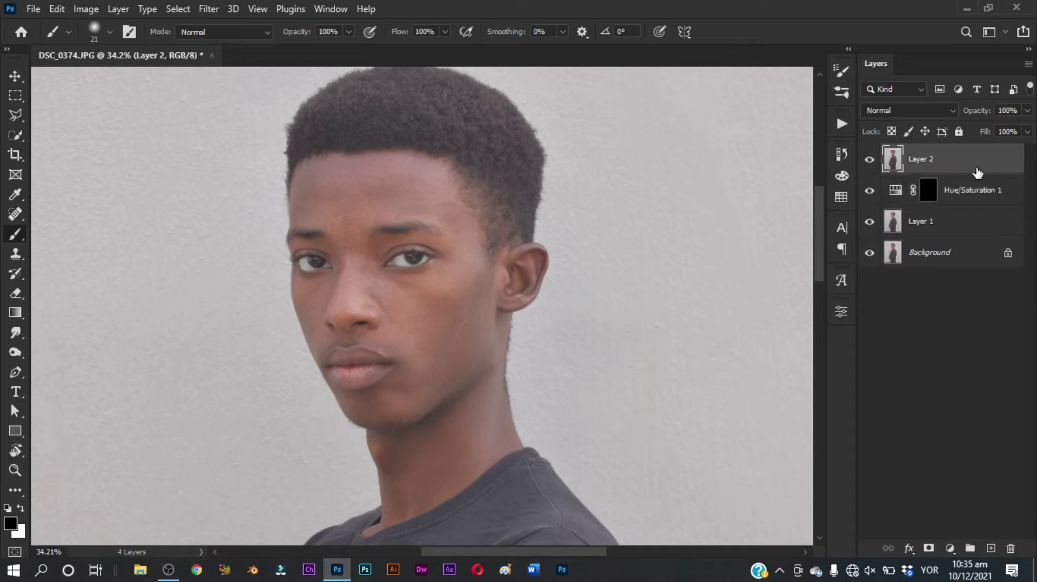
{"action": "scroll", "coordinate": [349, 271], "scroll_direction": "down", "scroll_amount": 3}
{"action": "key", "text": "v"}
{"action": "scroll", "coordinate": [430, 270], "scroll_direction": "down", "scroll_amount": 2}
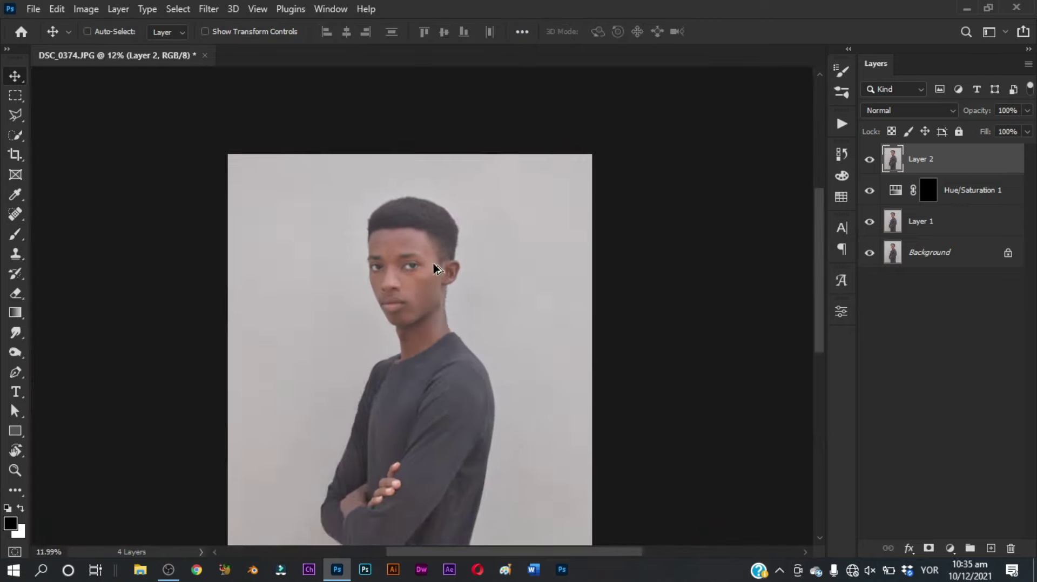
{"action": "scroll", "coordinate": [435, 270], "scroll_direction": "down", "scroll_amount": 1}
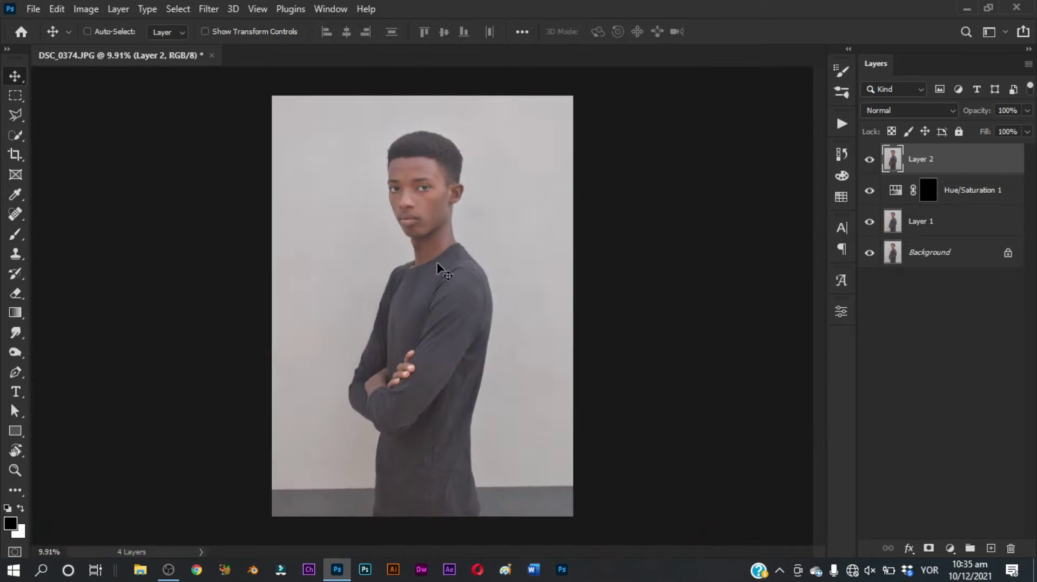
{"action": "right_click", "coordinate": [988, 166]}
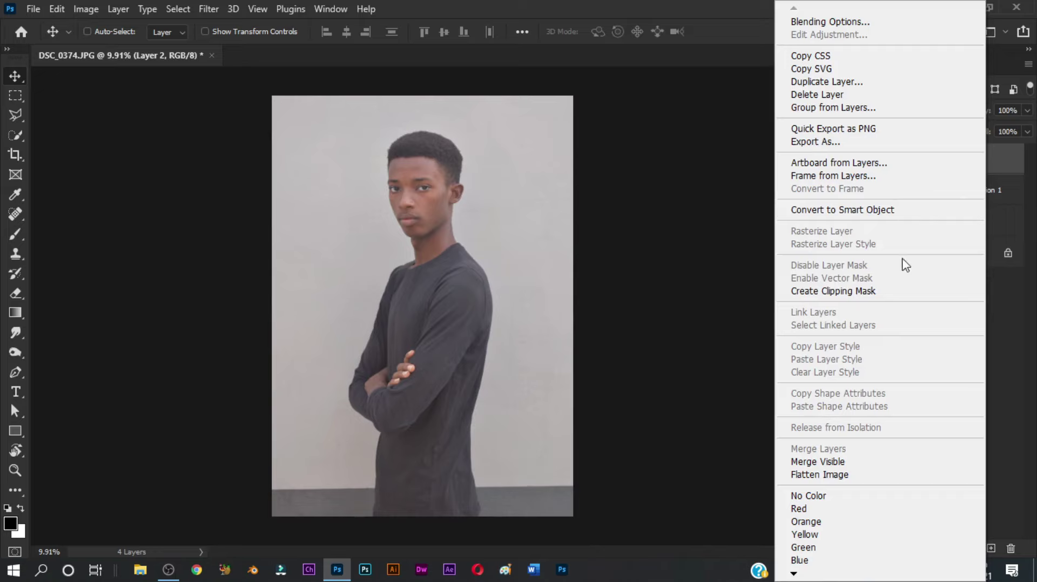
{"action": "left_click", "coordinate": [907, 216]}
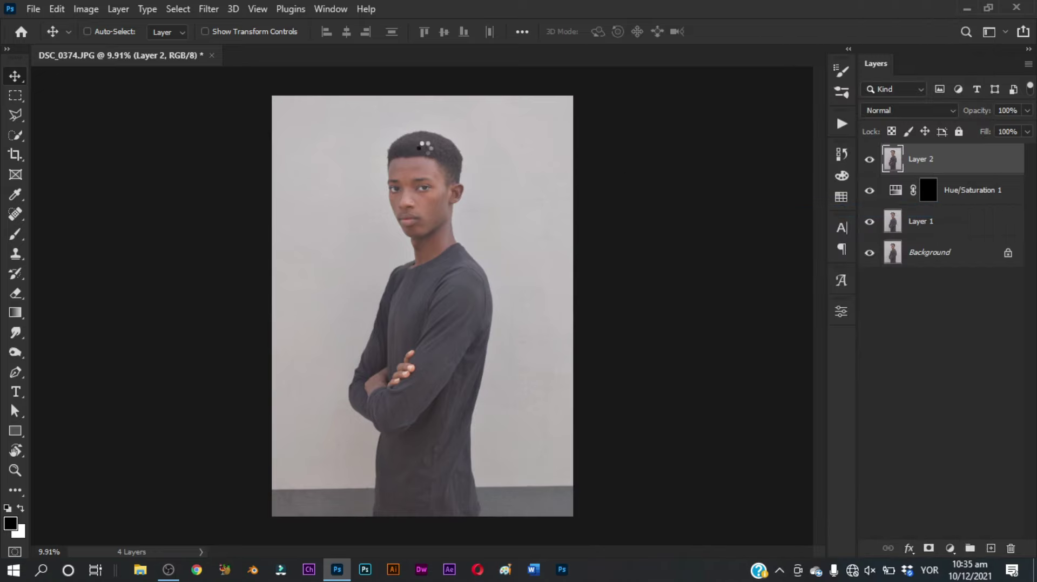
{"action": "left_click", "coordinate": [209, 10]}
- Open Camera Raw on Layer 2 and apply Auto tone in the Basic panel
{"action": "left_click", "coordinate": [246, 126]}
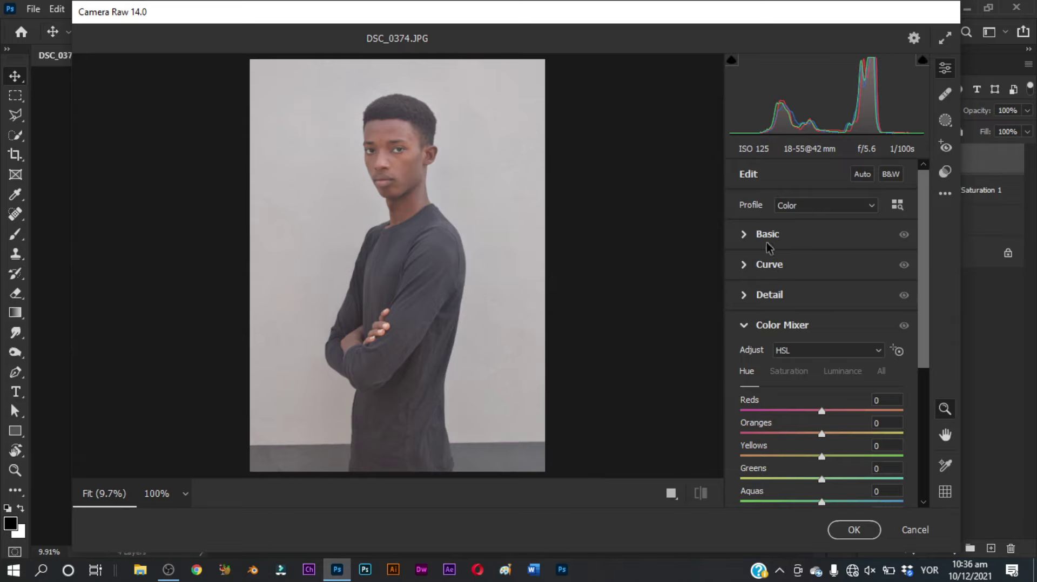
{"action": "left_click", "coordinate": [745, 326]}
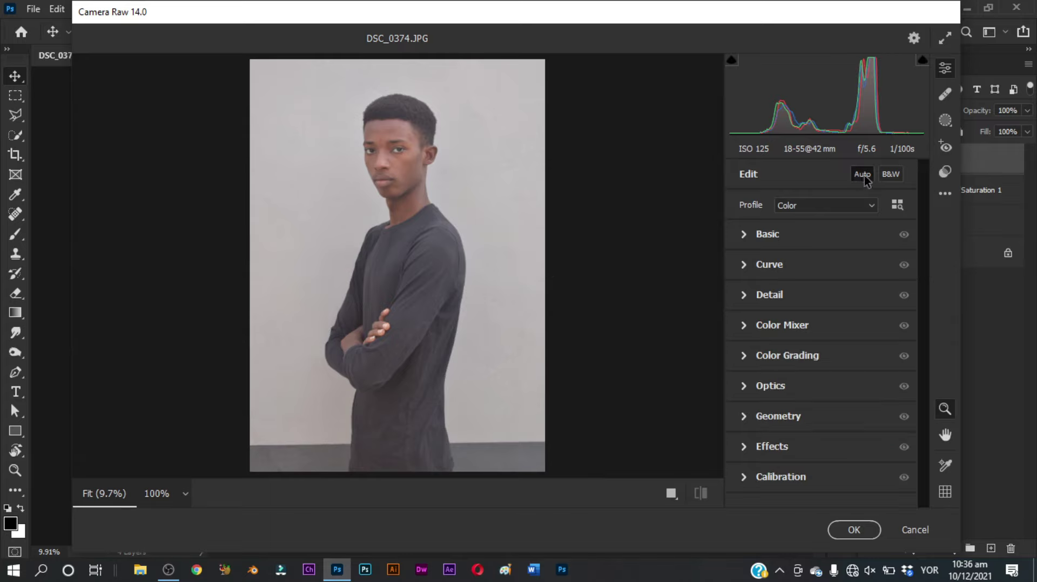
{"action": "left_click", "coordinate": [744, 234]}
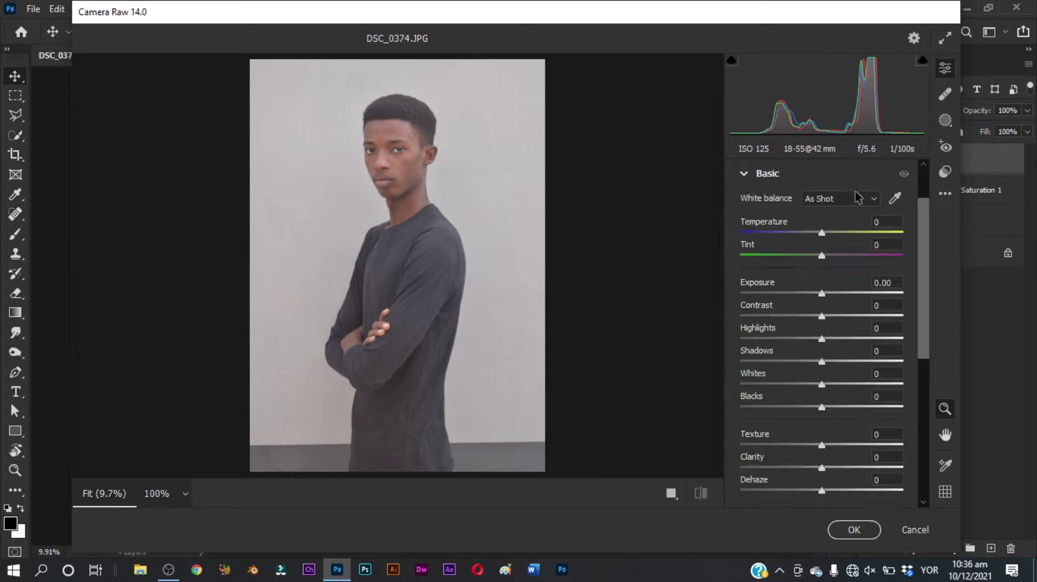
{"action": "scroll", "coordinate": [859, 199], "scroll_direction": "up", "scroll_amount": 2}
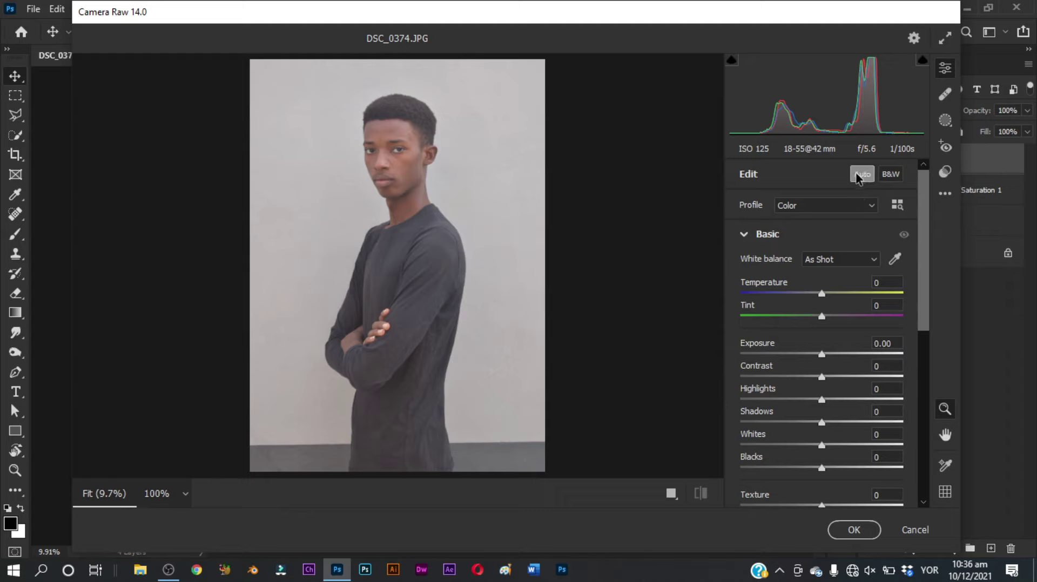
{"action": "left_click", "coordinate": [858, 177]}
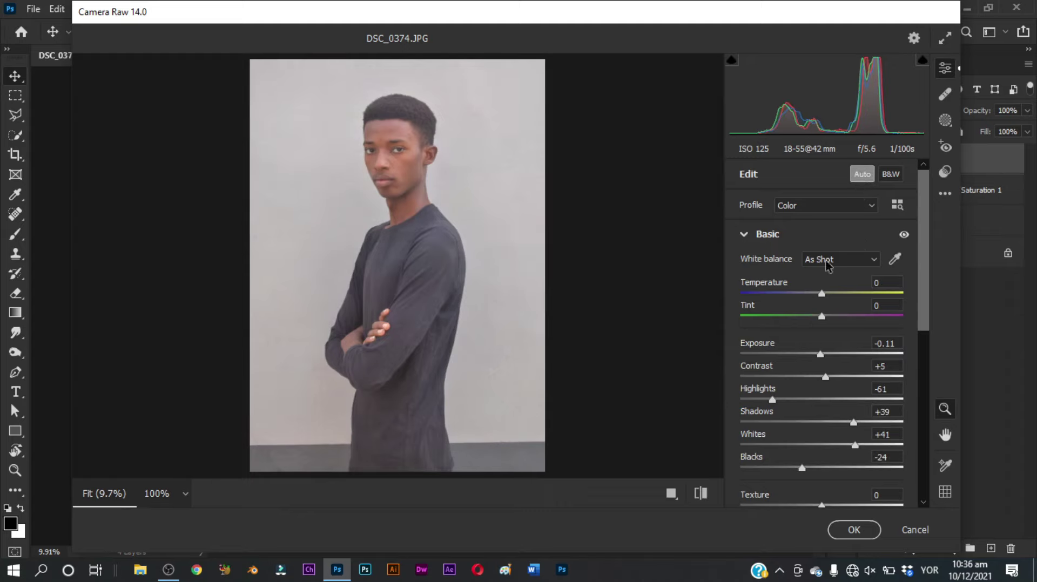
- Reset temperature to as-shot, nudge tint toward magenta and raise exposure to +0.04
{"action": "left_click_drag", "start_coordinate": [821, 294], "coordinate": [815, 294]}
{"action": "double_click", "coordinate": [821, 295]}
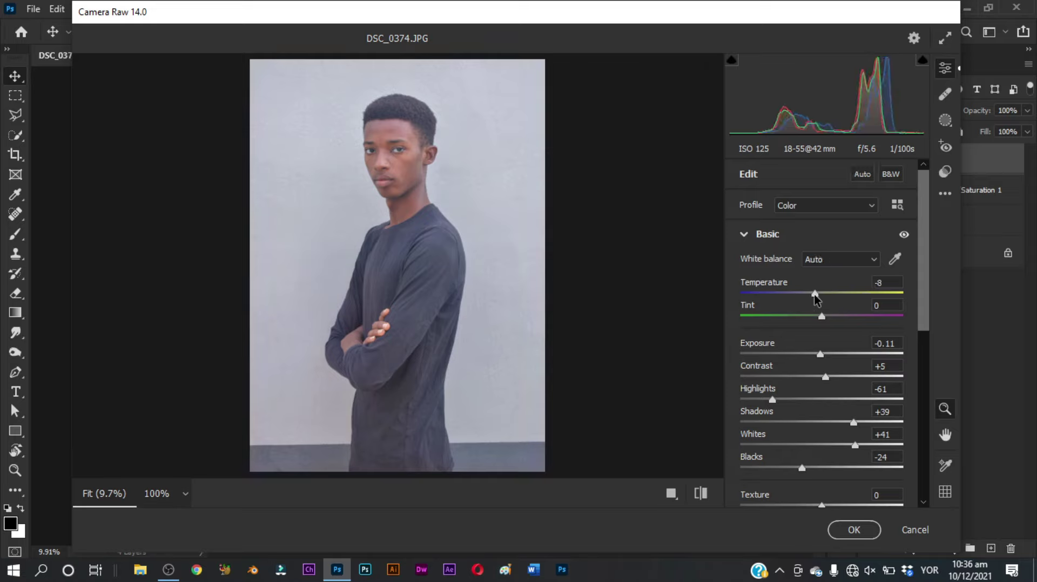
{"action": "left_click", "coordinate": [886, 282]}
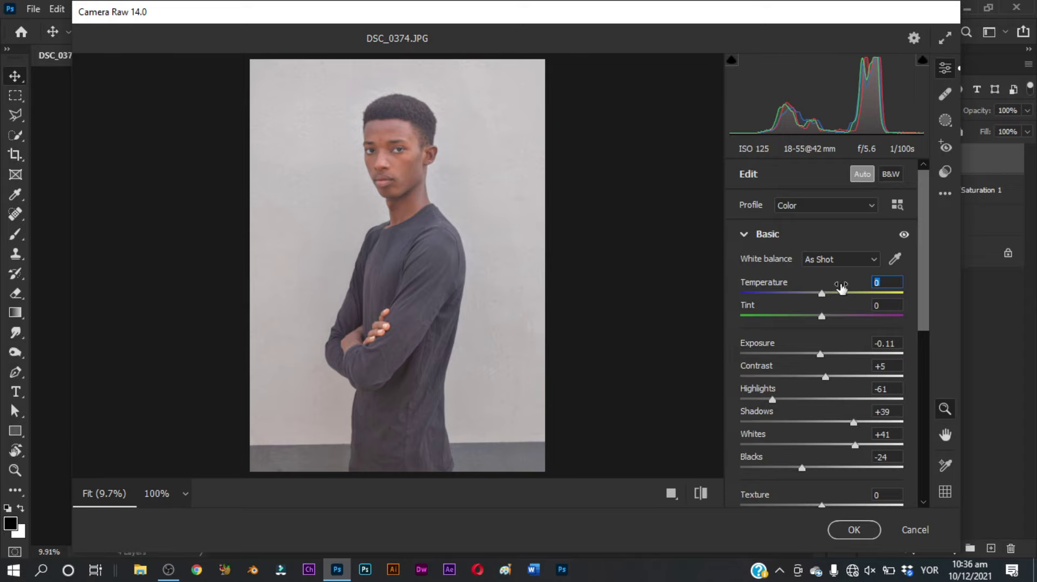
{"action": "key", "text": "Down"}
{"action": "key", "text": "Down"}
{"action": "key", "text": "Up"}
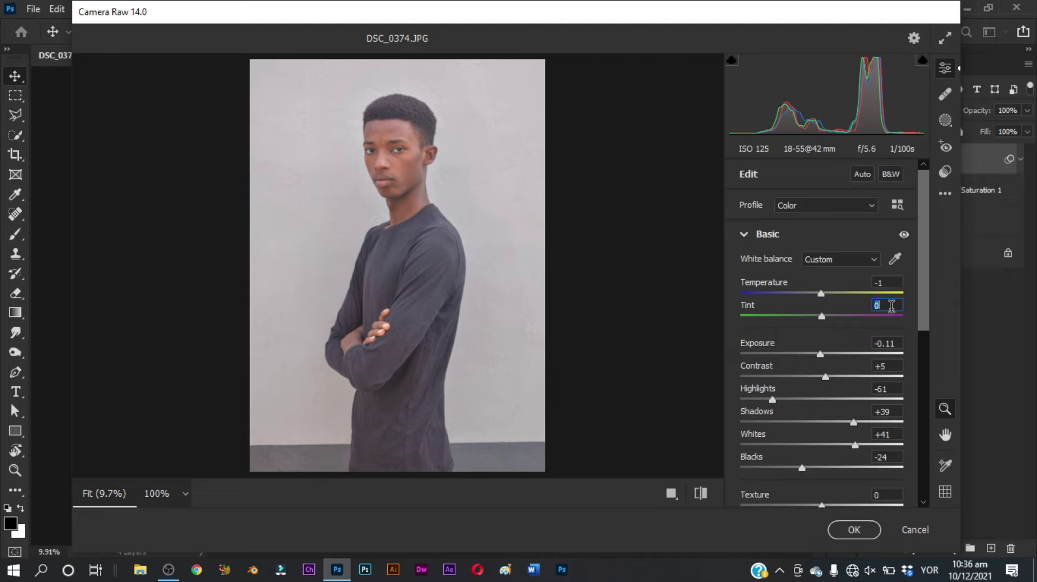
{"action": "key", "text": "Up"}
{"action": "key", "text": "Up"}
{"action": "key", "text": "Up"}
{"action": "key", "text": "Up"}
{"action": "key", "text": "Up"}
{"action": "key", "text": "Up"}
{"action": "key", "text": "Up"}
{"action": "key", "text": "Up"}
{"action": "key", "text": "Up"}
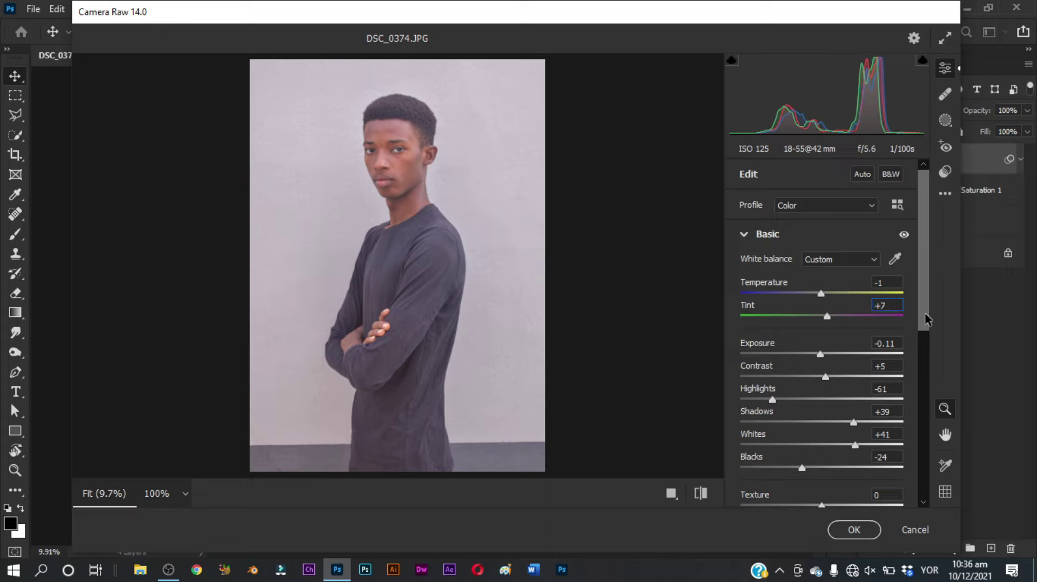
{"action": "scroll", "coordinate": [924, 317], "scroll_direction": "down", "scroll_amount": 1}
{"action": "key", "text": "Tab"}
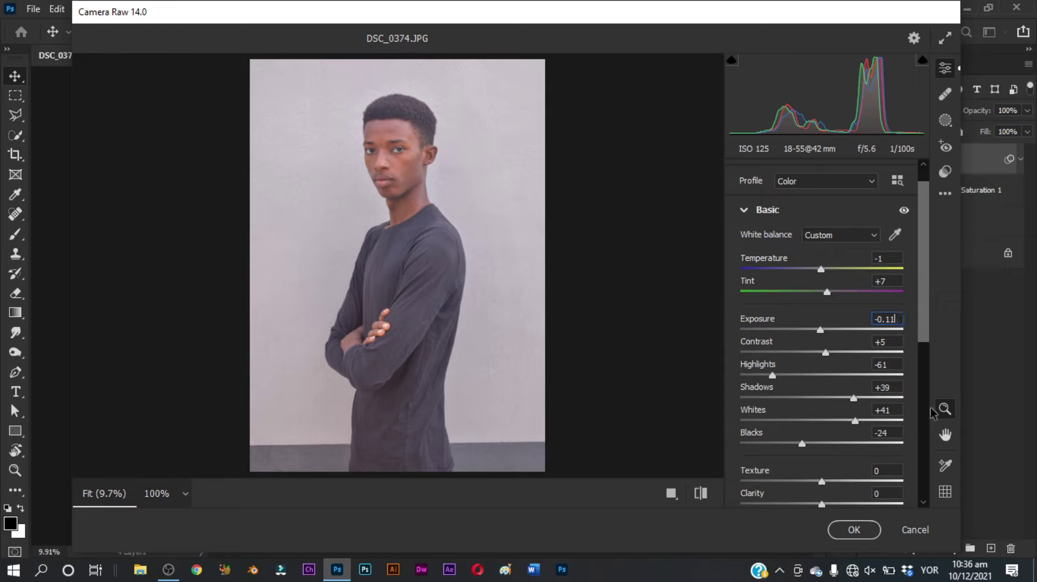
{"action": "key", "text": "Up"}
{"action": "key", "text": "Up"}
{"action": "key", "text": "Up"}
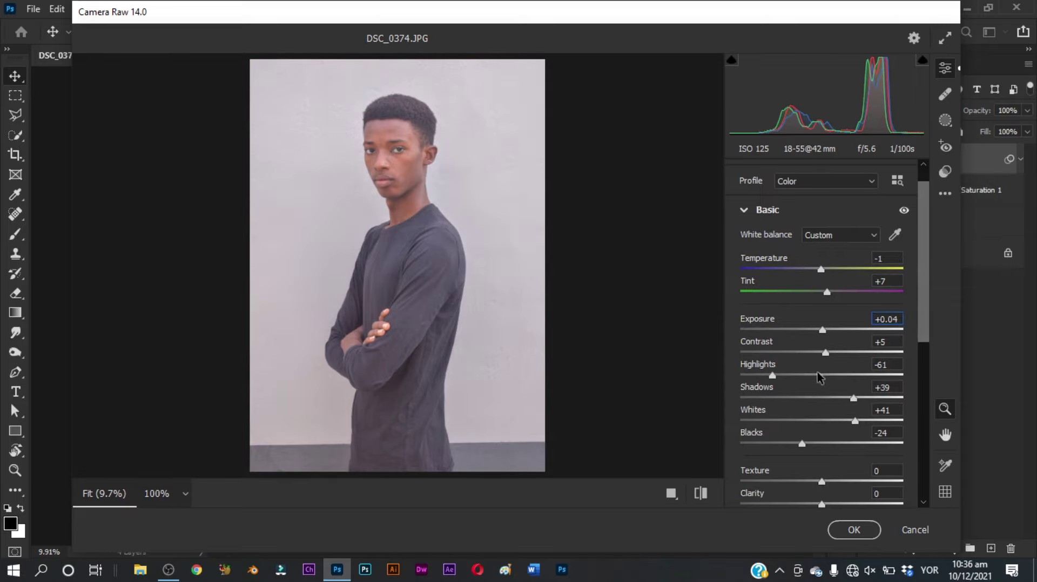
- Set contrast +29 and highlights 0, and adjust shadows and whites while deepening the blacks
{"action": "left_click_drag", "start_coordinate": [824, 351], "coordinate": [876, 352]}
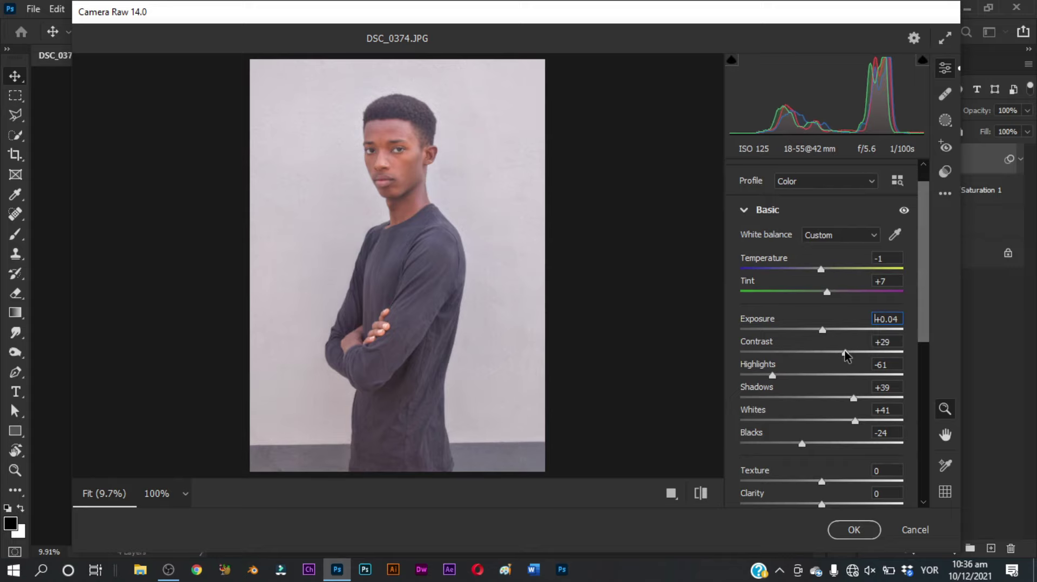
{"action": "key", "text": "ctrl+z"}
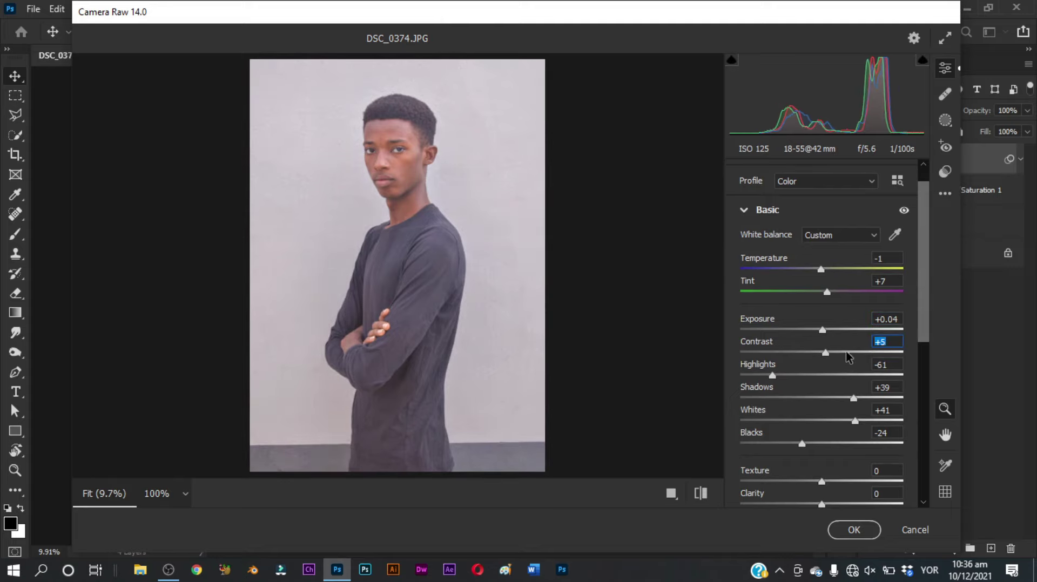
{"action": "left_click", "coordinate": [851, 352]}
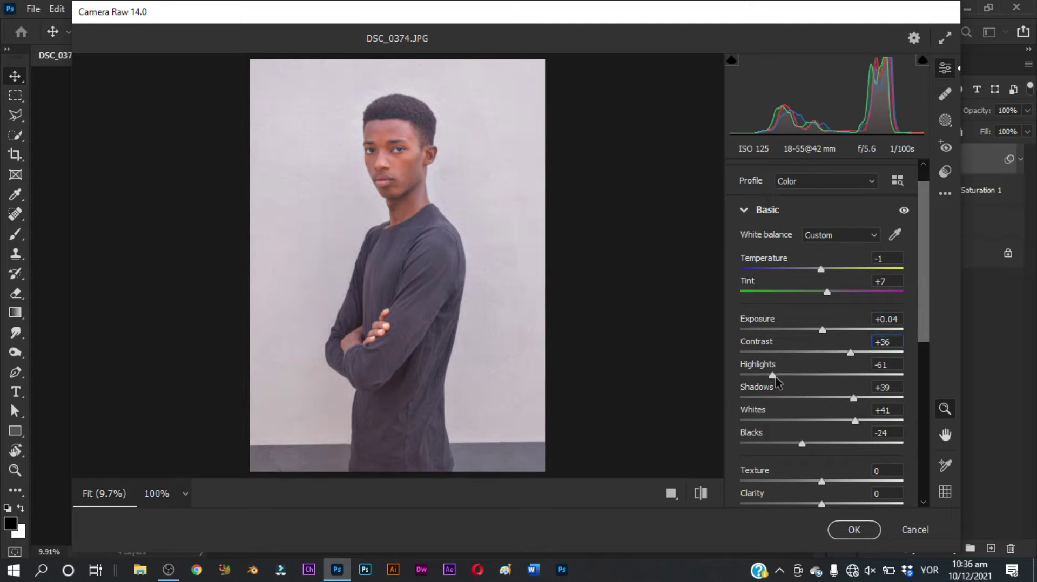
{"action": "left_click_drag", "start_coordinate": [851, 353], "coordinate": [845, 352]}
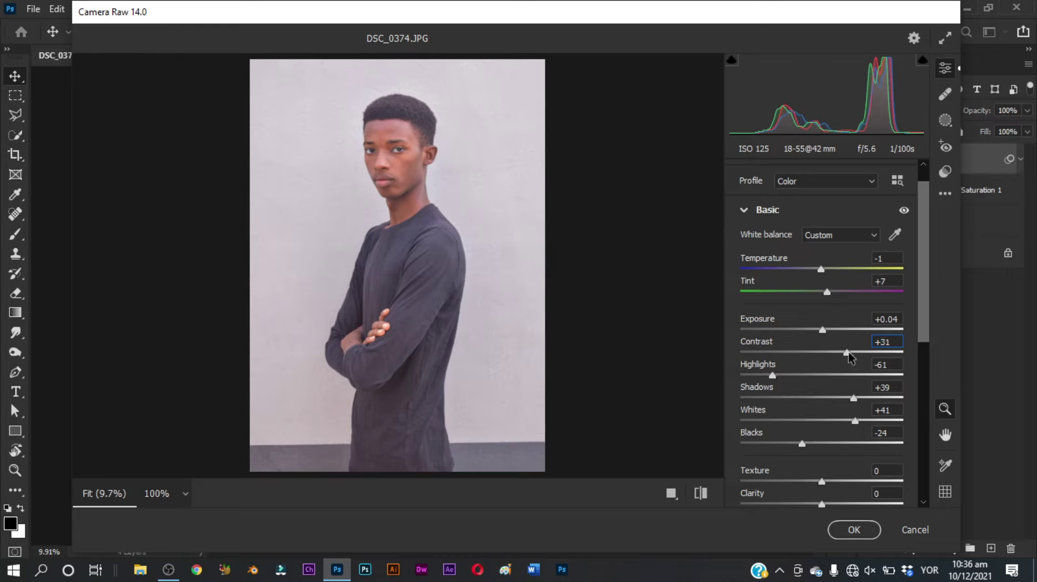
{"action": "mouse_move", "coordinate": [772, 375]}
{"action": "left_mouse_down"}
{"action": "mouse_move", "coordinate": [862, 374]}
{"action": "mouse_move", "coordinate": [735, 375]}
{"action": "mouse_move", "coordinate": [772, 375]}
{"action": "left_mouse_up"}
{"action": "type", "text": "0"}
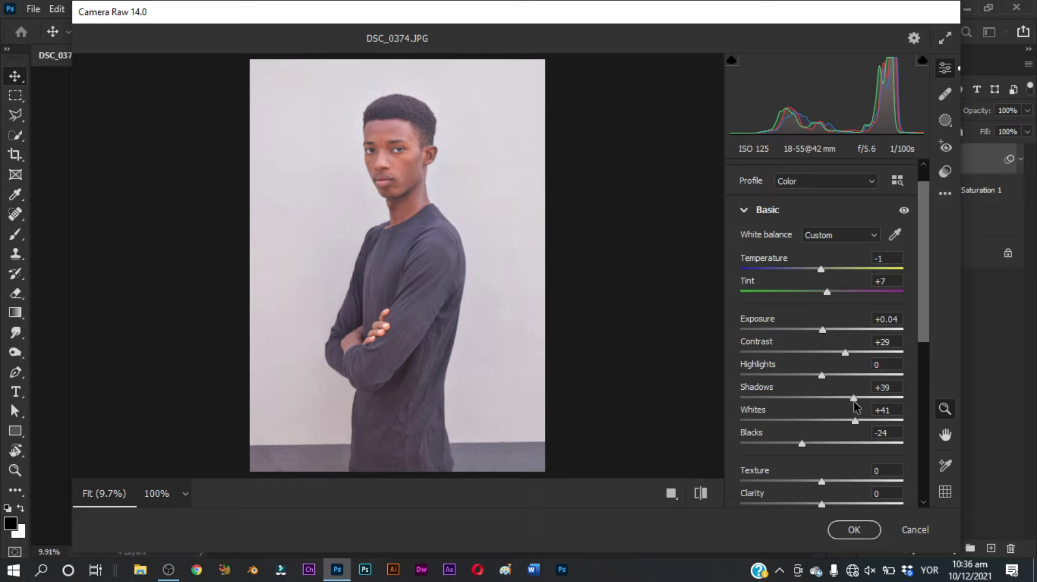
{"action": "mouse_move", "coordinate": [853, 397]}
{"action": "left_mouse_down"}
{"action": "mouse_move", "coordinate": [821, 397]}
{"action": "mouse_move", "coordinate": [855, 398]}
{"action": "left_mouse_up"}
{"action": "mouse_move", "coordinate": [855, 425]}
{"action": "left_mouse_down"}
{"action": "mouse_move", "coordinate": [747, 418]}
{"action": "mouse_move", "coordinate": [855, 420]}
{"action": "left_mouse_up"}
{"action": "mouse_move", "coordinate": [802, 444]}
{"action": "left_mouse_down"}
{"action": "mouse_move", "coordinate": [778, 444]}
{"action": "mouse_move", "coordinate": [802, 443]}
{"action": "left_mouse_up"}
{"action": "mouse_move", "coordinate": [802, 444]}
{"action": "left_mouse_down"}
{"action": "mouse_move", "coordinate": [766, 445]}
{"action": "mouse_move", "coordinate": [792, 444]}
{"action": "left_mouse_up"}
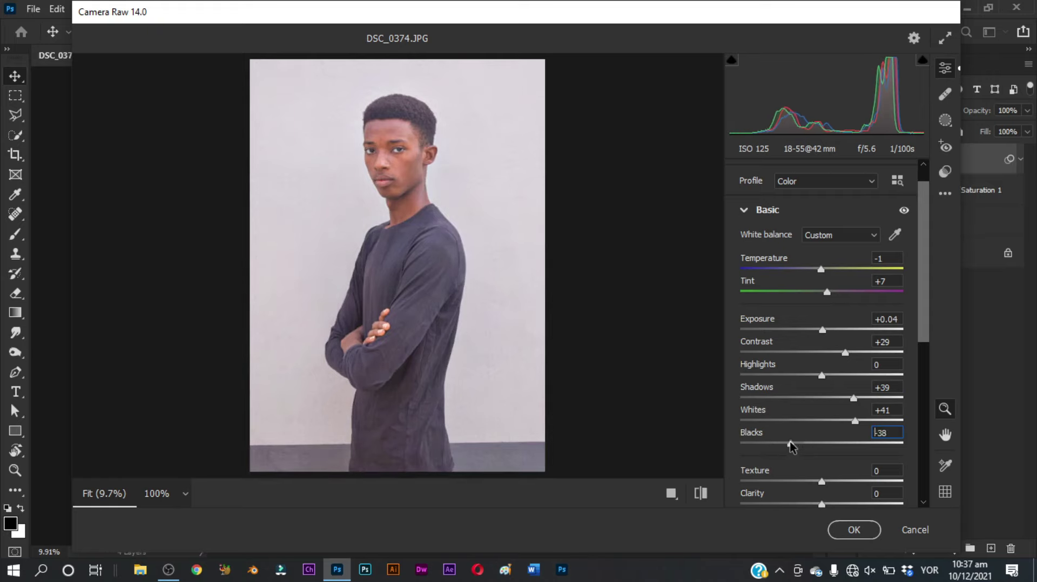
- Add dehaze +9, vibrance +47 and slightly negative saturation
{"action": "scroll", "coordinate": [834, 434], "scroll_direction": "down", "scroll_amount": 3}
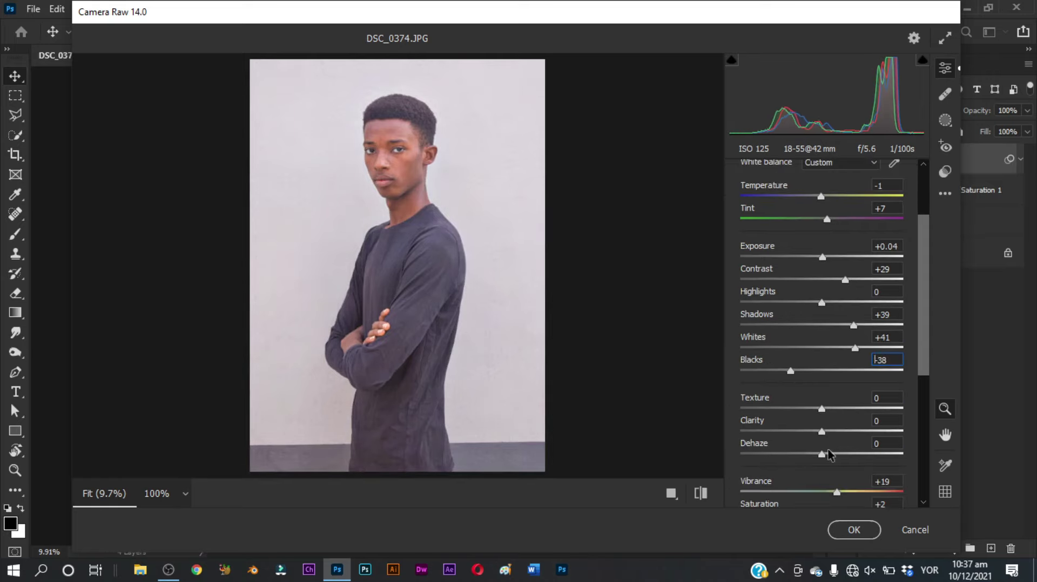
{"action": "left_click", "coordinate": [830, 455]}
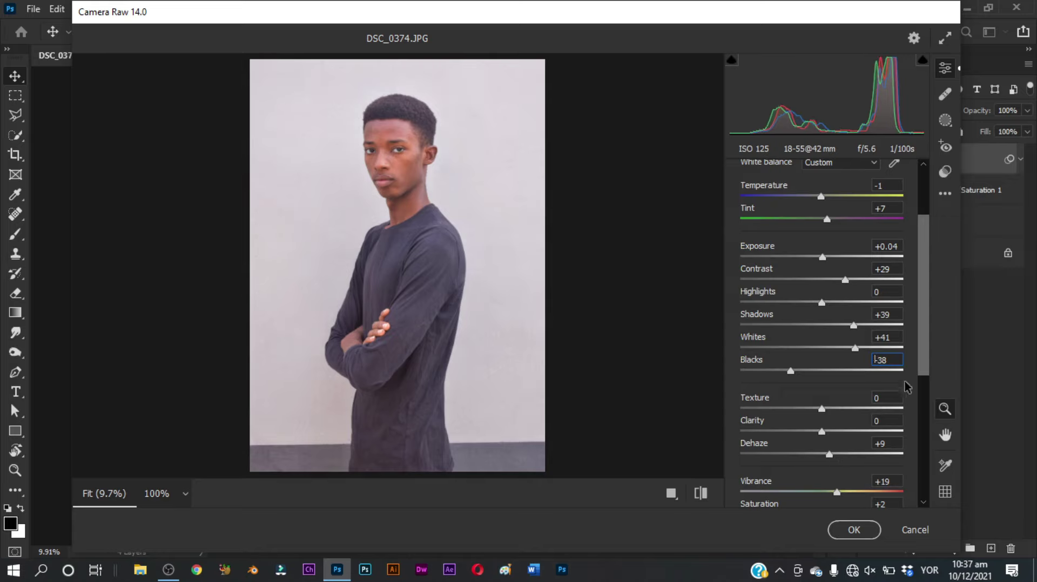
{"action": "left_click_drag", "start_coordinate": [926, 367], "coordinate": [911, 401]}
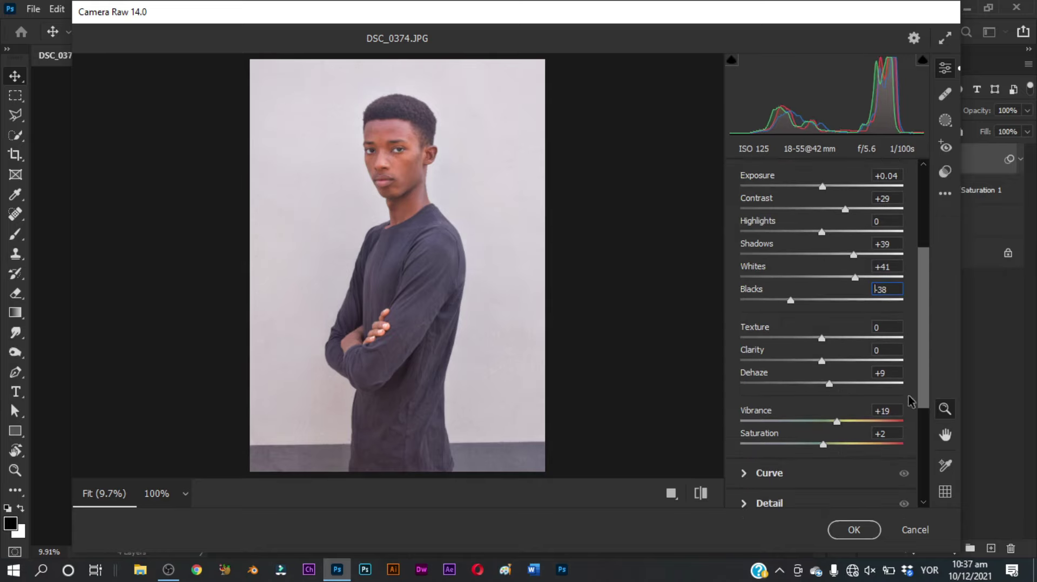
{"action": "left_click", "coordinate": [846, 421]}
{"action": "left_click_drag", "start_coordinate": [823, 444], "coordinate": [815, 450]}
{"action": "left_click", "coordinate": [859, 420]}
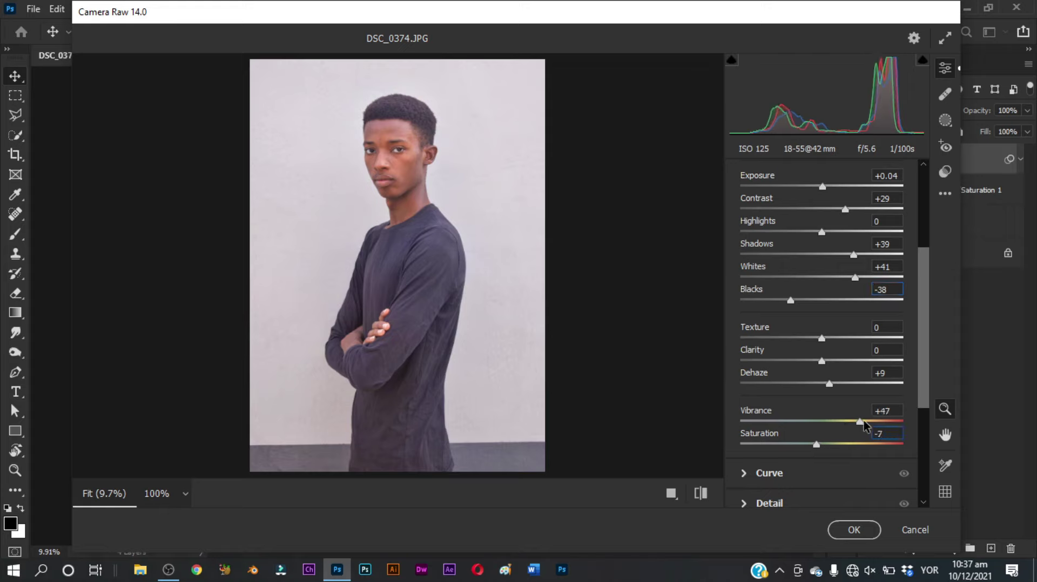
{"action": "mouse_move", "coordinate": [923, 380]}
{"action": "left_mouse_down"}
{"action": "mouse_move", "coordinate": [925, 428]}
{"action": "mouse_move", "coordinate": [918, 303]}
{"action": "left_mouse_up"}
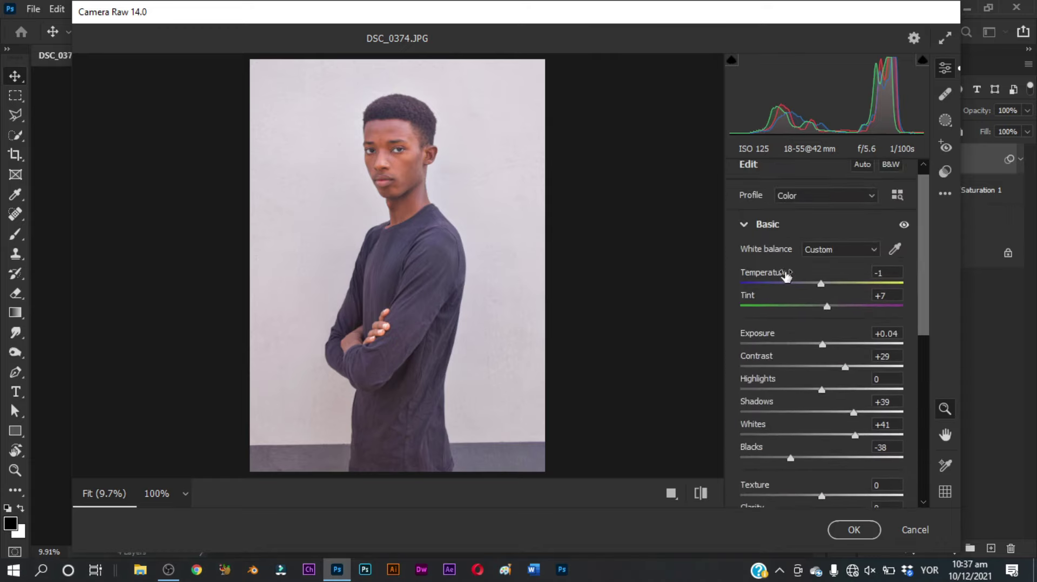
{"action": "left_click", "coordinate": [744, 227]}
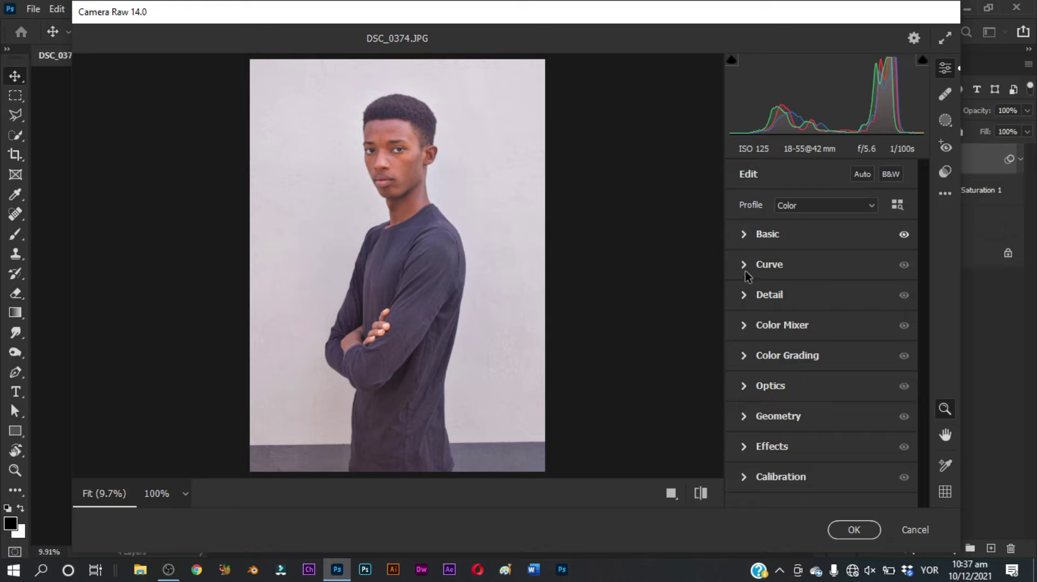
- In the Detail panel, zoom onto the face and set Sharpening 150 and Noise Reduction 20
{"action": "left_click", "coordinate": [745, 266]}
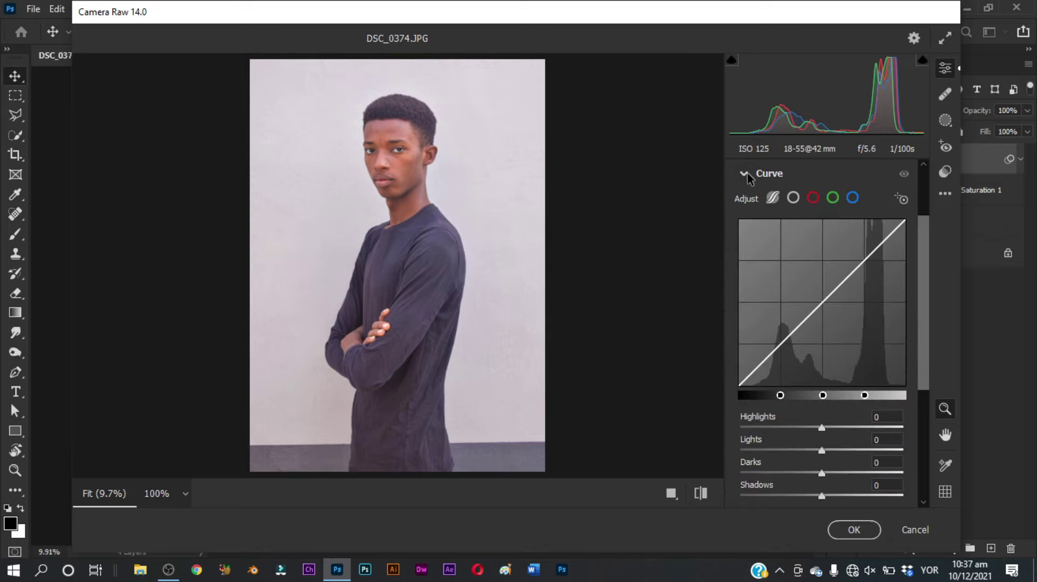
{"action": "left_click", "coordinate": [747, 174]}
{"action": "left_click", "coordinate": [744, 297]}
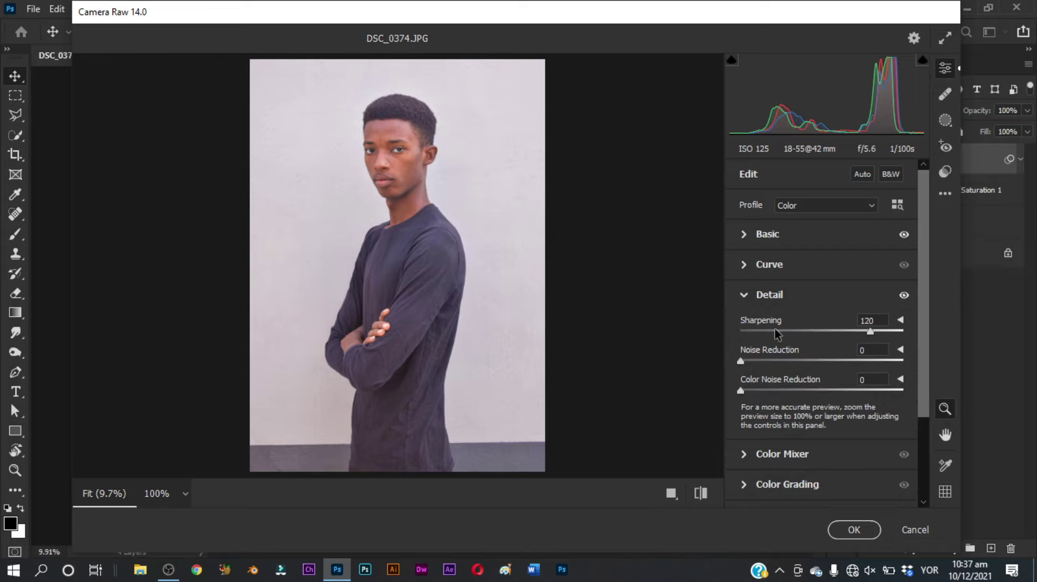
{"action": "left_click_drag", "start_coordinate": [453, 167], "coordinate": [551, 205]}
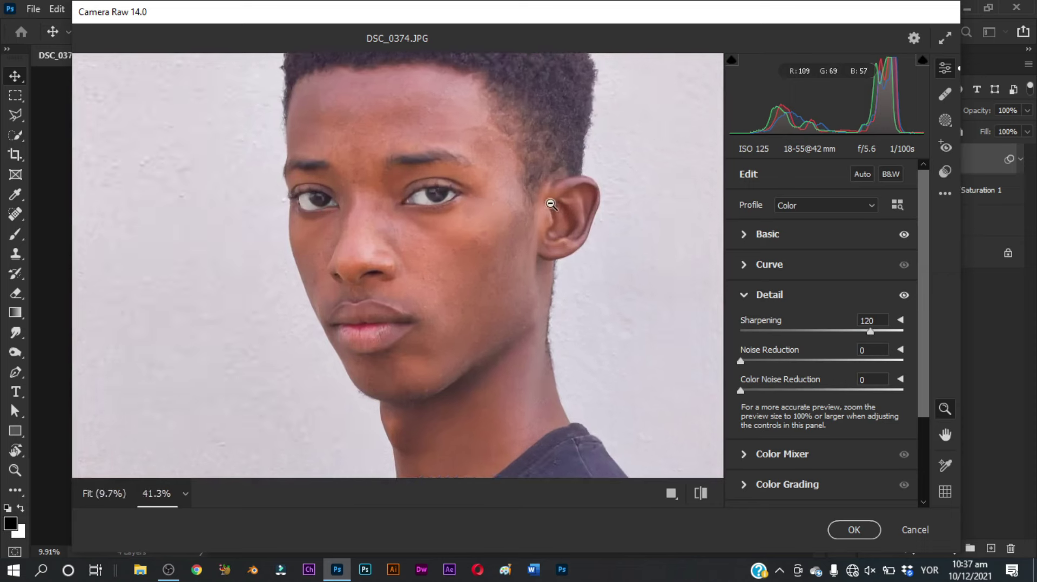
{"action": "left_click_drag", "start_coordinate": [882, 333], "coordinate": [902, 332]}
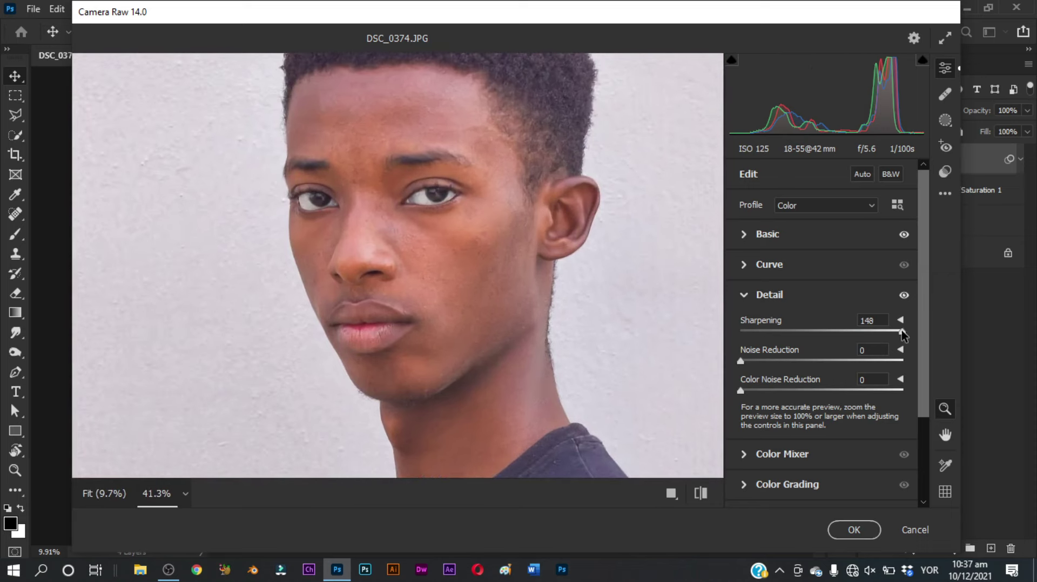
{"action": "left_click", "coordinate": [772, 362]}
- Open the Color Mixer, lower oranges saturation and raise reds luminance to +18
{"action": "left_click", "coordinate": [748, 296]}
{"action": "left_click", "coordinate": [743, 327]}
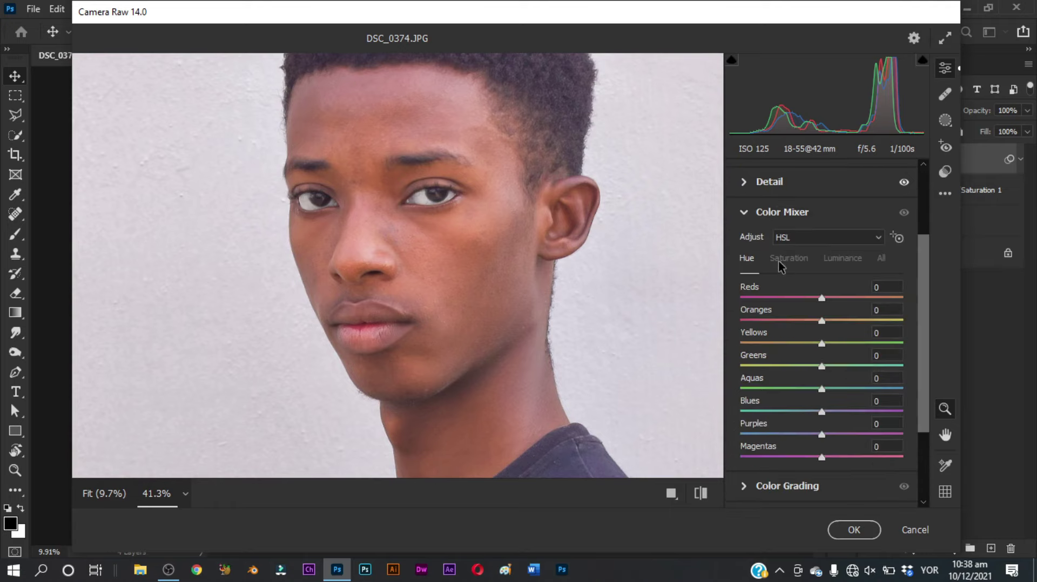
{"action": "key", "text": "ctrl+minus"}
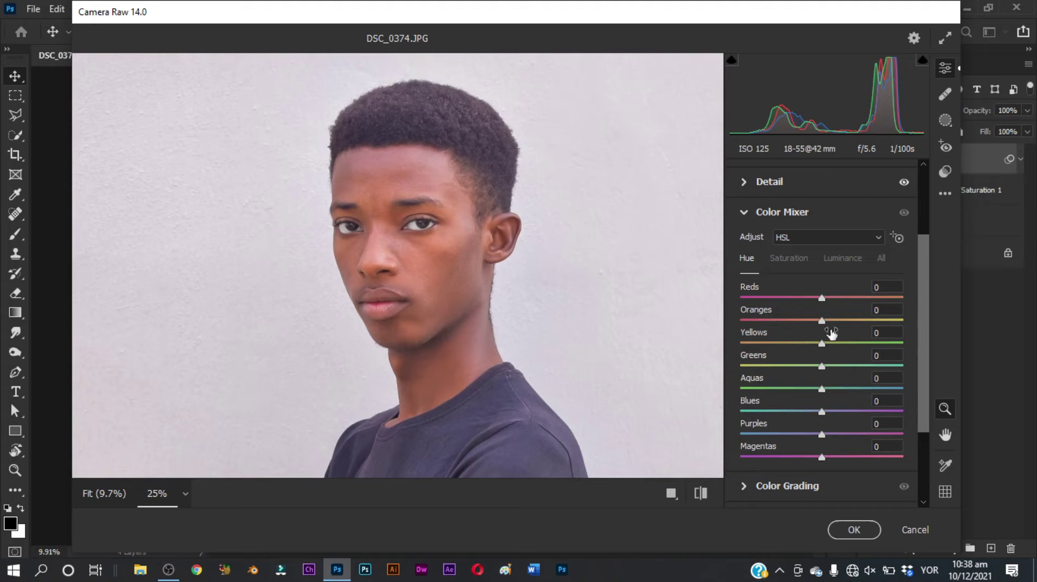
{"action": "left_click", "coordinate": [795, 270]}
{"action": "mouse_move", "coordinate": [822, 324]}
{"action": "left_mouse_down"}
{"action": "mouse_move", "coordinate": [810, 324]}
{"action": "mouse_move", "coordinate": [811, 297]}
{"action": "left_mouse_up"}
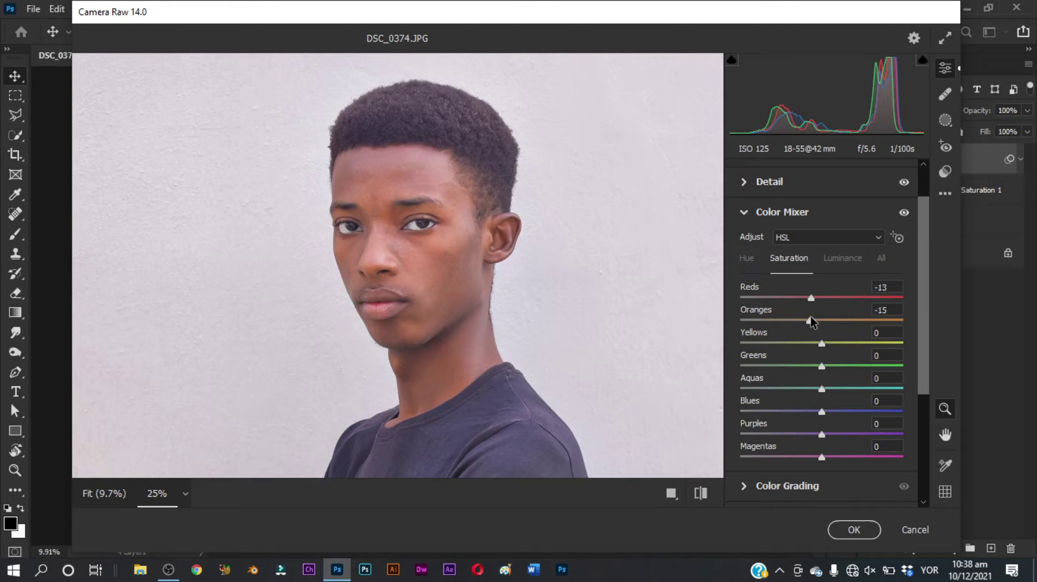
{"action": "left_click", "coordinate": [841, 259]}
{"action": "mouse_move", "coordinate": [822, 297]}
{"action": "left_mouse_down"}
{"action": "mouse_move", "coordinate": [836, 297]}
{"action": "mouse_move", "coordinate": [835, 319]}
{"action": "left_mouse_up"}
- Fit the image in view and shift the Purples hue to -56, keeping purples saturation at 0
{"action": "scroll", "coordinate": [837, 320], "scroll_direction": "down", "scroll_amount": 2}
{"action": "scroll", "coordinate": [840, 292], "scroll_direction": "down", "scroll_amount": 1}
{"action": "scroll", "coordinate": [840, 292], "scroll_direction": "up", "scroll_amount": 3}
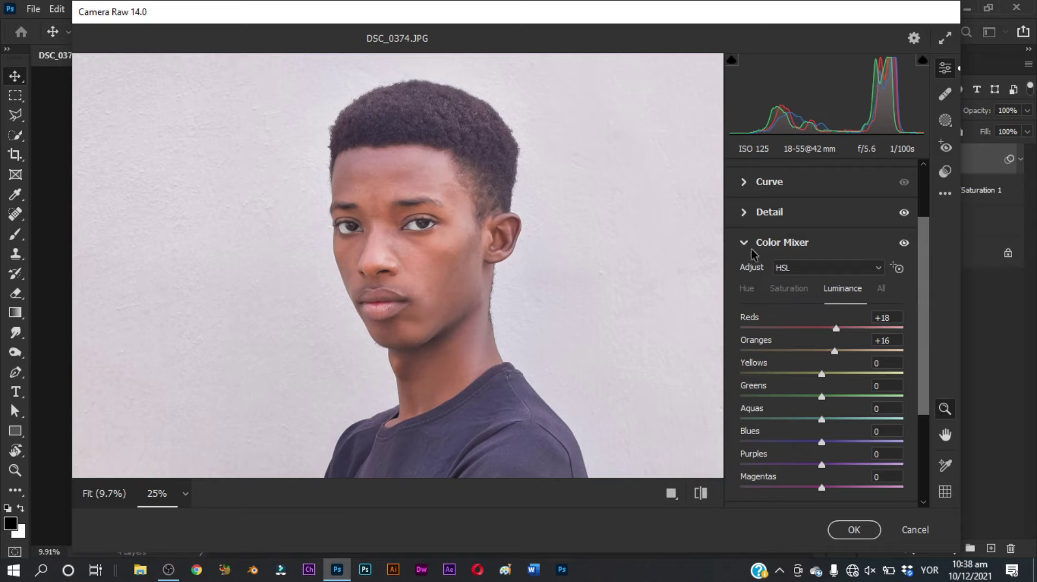
{"action": "key", "text": "ctrl+0"}
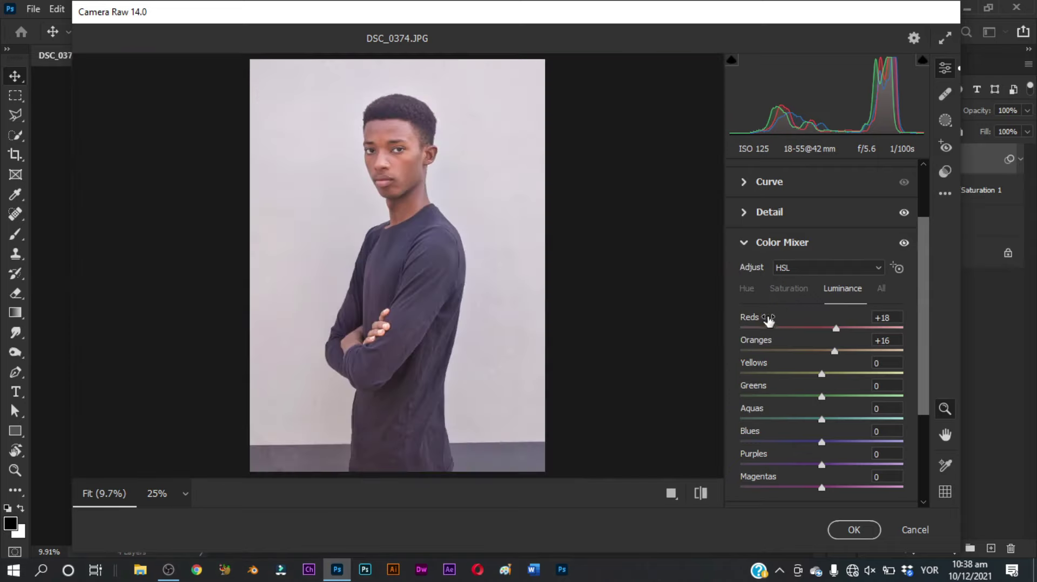
{"action": "left_click", "coordinate": [799, 290]}
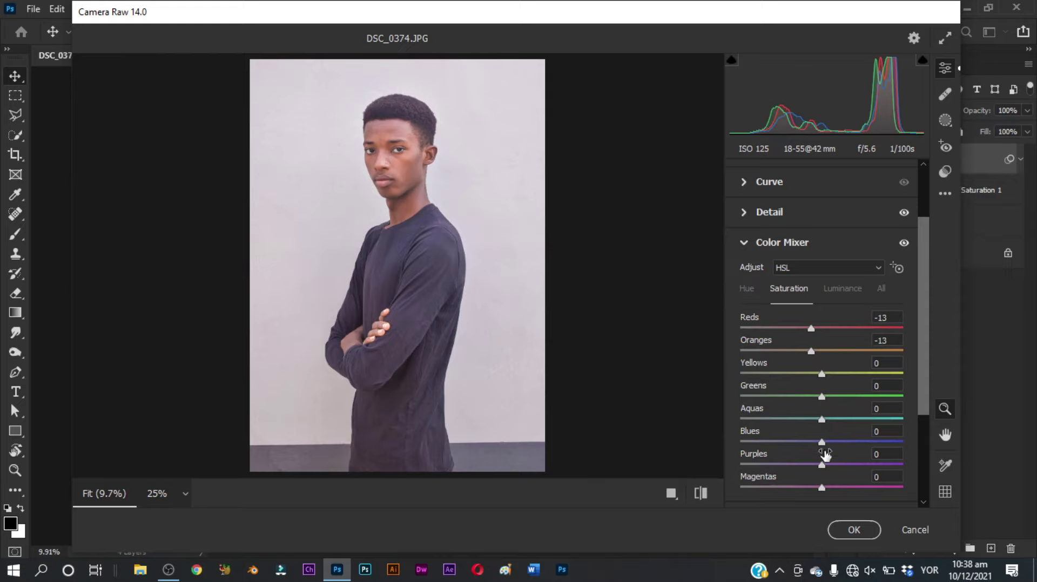
{"action": "left_click_drag", "start_coordinate": [821, 464], "coordinate": [775, 465]}
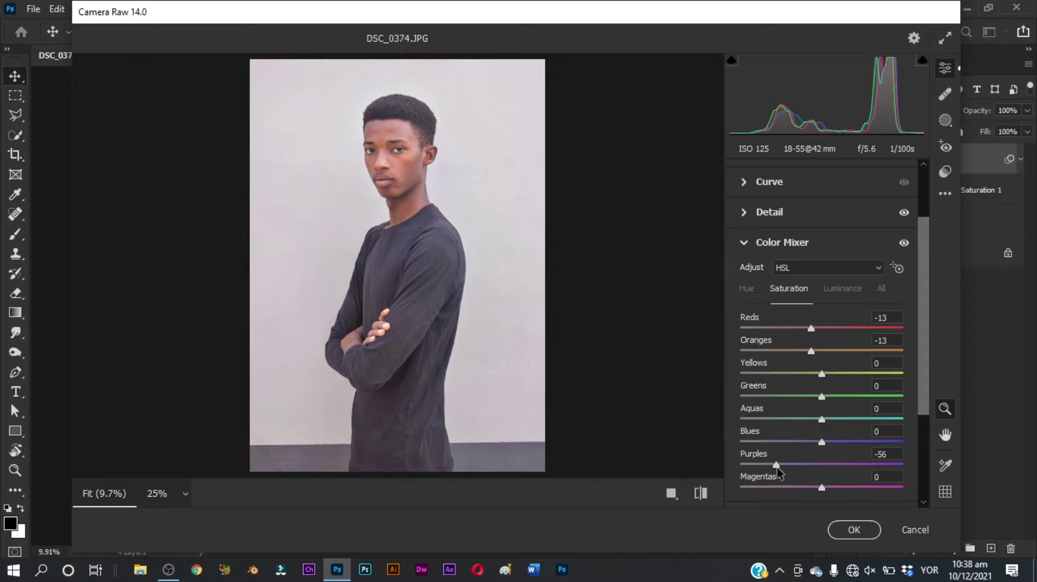
{"action": "double_click", "coordinate": [776, 465]}
{"action": "left_click", "coordinate": [746, 289]}
{"action": "left_click_drag", "start_coordinate": [821, 465], "coordinate": [776, 466]}
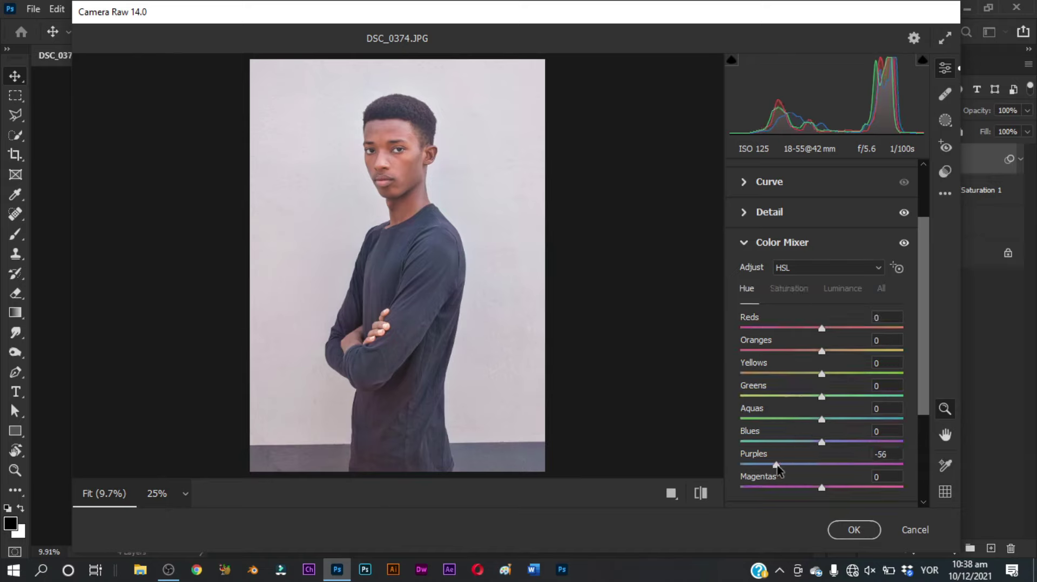
- Reset reds luminance to 0 and set oranges luminance to +2
{"action": "left_click", "coordinate": [841, 292]}
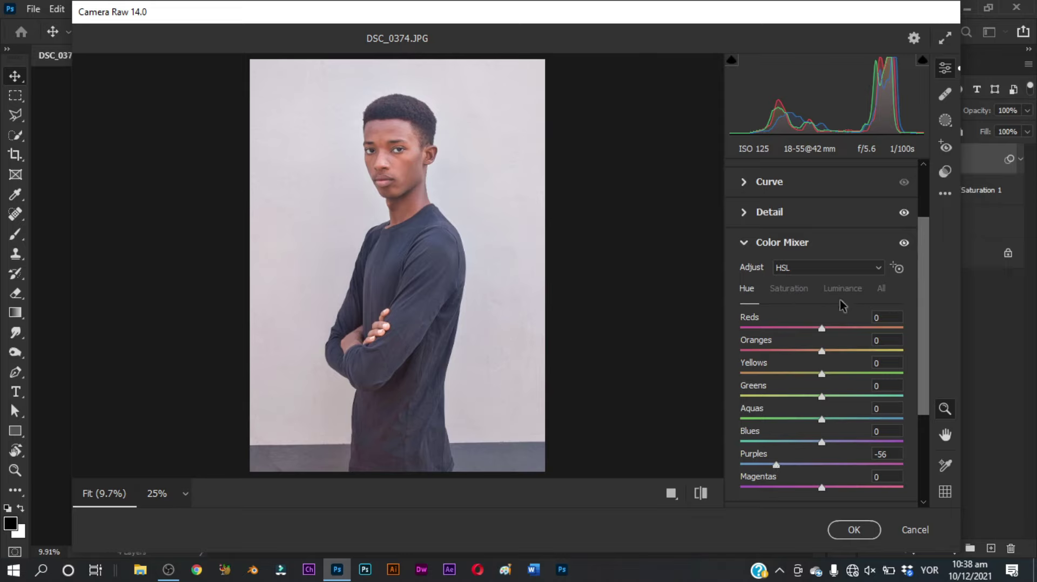
{"action": "left_click", "coordinate": [885, 317]}
{"action": "type", "text": "0"}
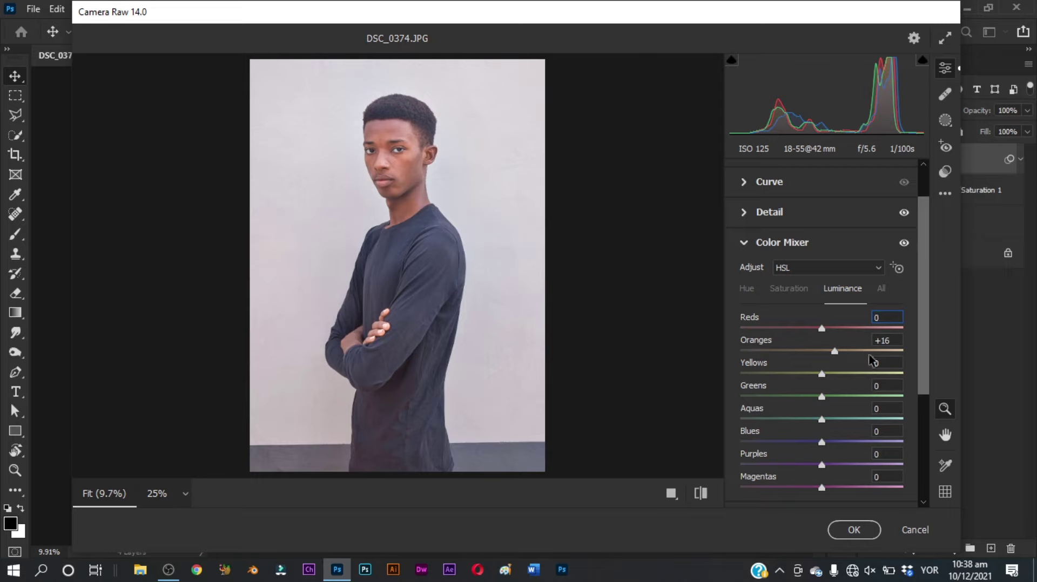
{"action": "left_click", "coordinate": [888, 341]}
{"action": "type", "text": "0"}
{"action": "key", "text": "Up"}
{"action": "key", "text": "Up"}
{"action": "left_click", "coordinate": [897, 318]}
- Set the Blues hue to -15 and push the Purples hue to -100
{"action": "left_click", "coordinate": [754, 290]}
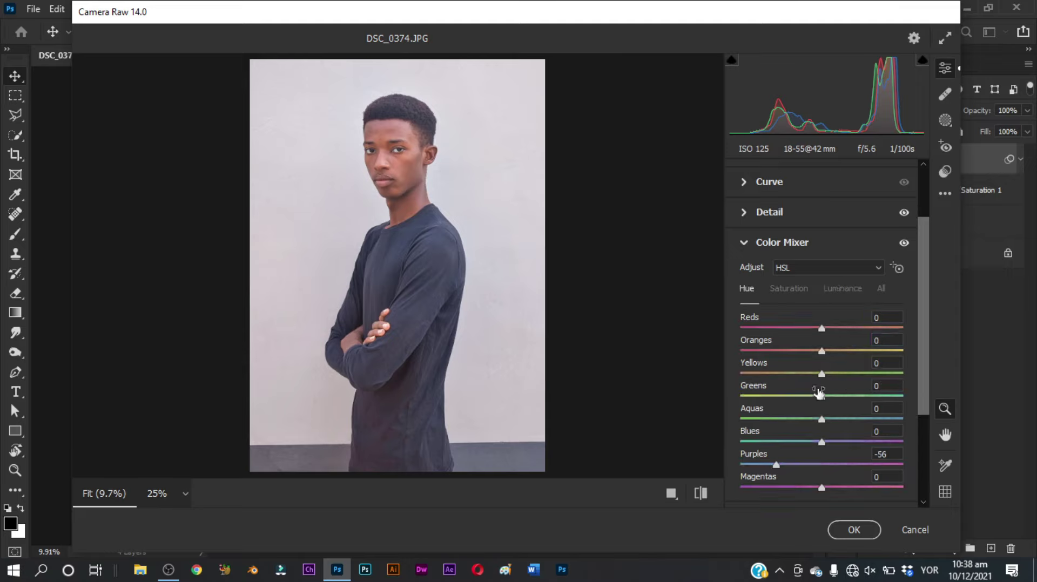
{"action": "left_click_drag", "start_coordinate": [821, 441], "coordinate": [795, 444]}
{"action": "double_click", "coordinate": [824, 445]}
{"action": "left_click_drag", "start_coordinate": [776, 464], "coordinate": [699, 469]}
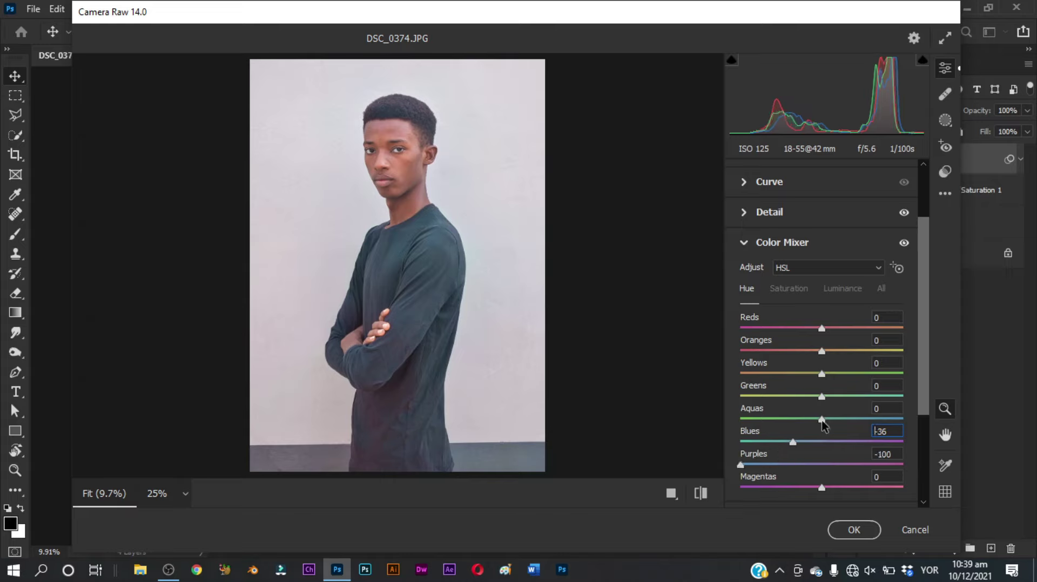
{"action": "mouse_move", "coordinate": [792, 442]}
{"action": "left_mouse_down"}
{"action": "mouse_move", "coordinate": [716, 448]}
{"action": "mouse_move", "coordinate": [787, 447]}
{"action": "left_mouse_up"}
{"action": "key", "text": "Down"}
{"action": "key", "text": "Down"}
{"action": "key", "text": "Down"}
{"action": "left_click", "coordinate": [809, 443]}
- Raise Blues, Aquas (+38) and Purples (+49) saturation, leaving Magentas saturation at 0
{"action": "left_click", "coordinate": [789, 289]}
{"action": "left_click_drag", "start_coordinate": [842, 446], "coordinate": [854, 443]}
{"action": "left_click", "coordinate": [853, 419]}
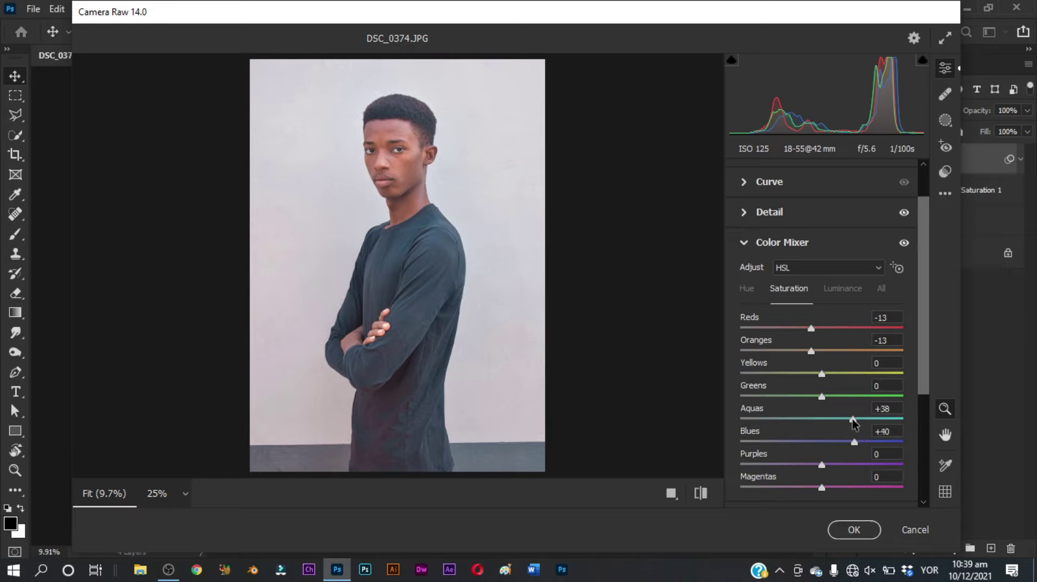
{"action": "left_click_drag", "start_coordinate": [843, 465], "coordinate": [860, 464]}
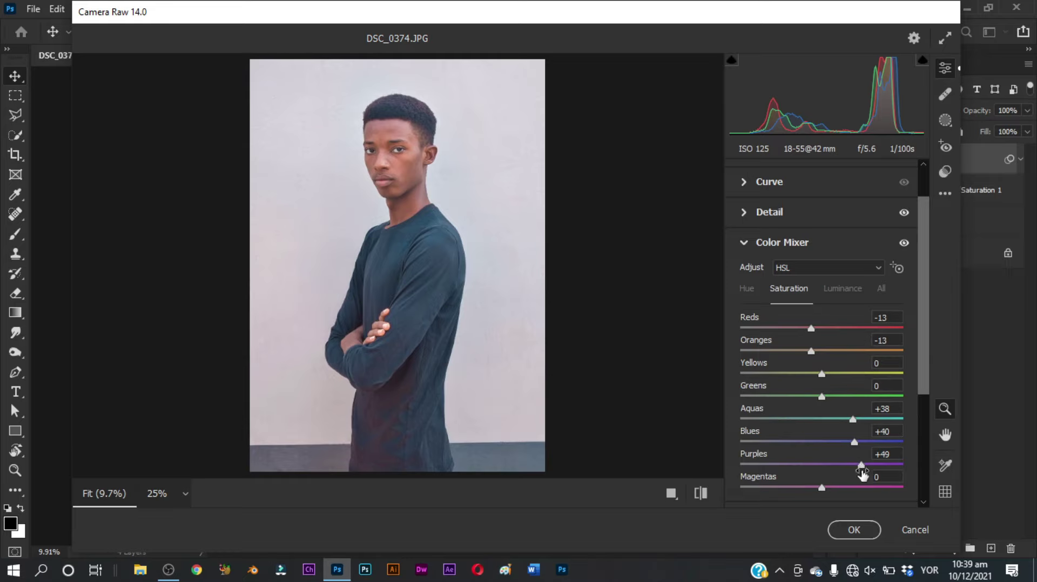
{"action": "left_click_drag", "start_coordinate": [821, 488], "coordinate": [860, 488]}
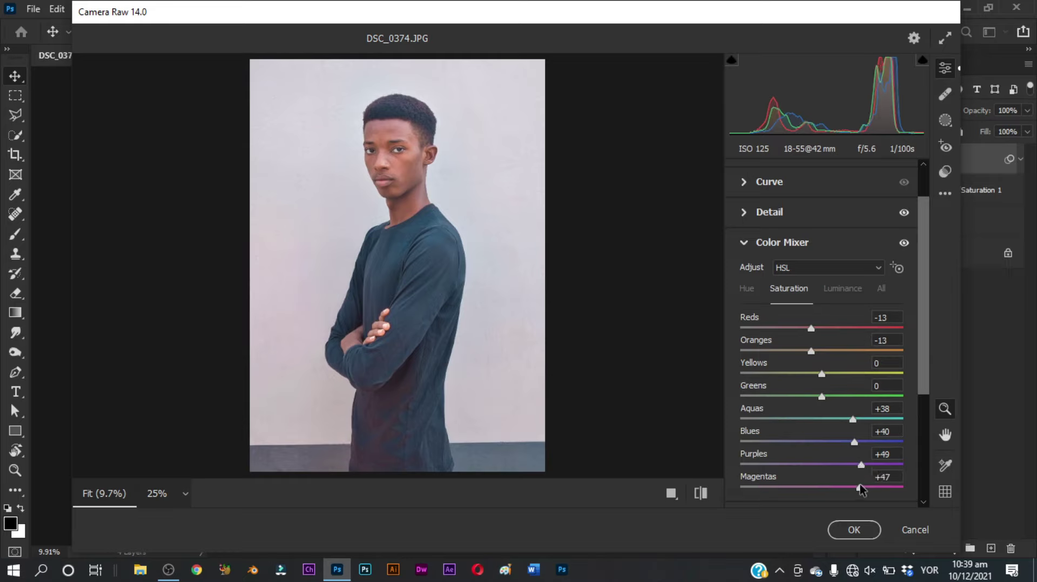
{"action": "double_click", "coordinate": [861, 487]}
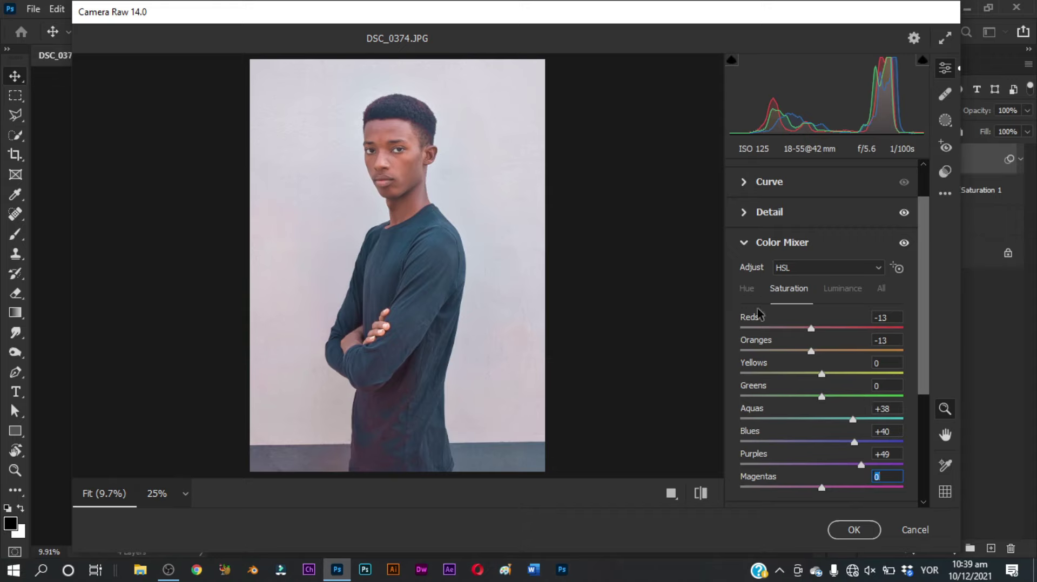
- Set the Magentas hue to -100, review luminance and collapse the Color Mixer
{"action": "left_click", "coordinate": [746, 289]}
{"action": "mouse_move", "coordinate": [821, 487]}
{"action": "left_mouse_down"}
{"action": "mouse_move", "coordinate": [925, 482]}
{"action": "mouse_move", "coordinate": [701, 473]}
{"action": "left_mouse_up"}
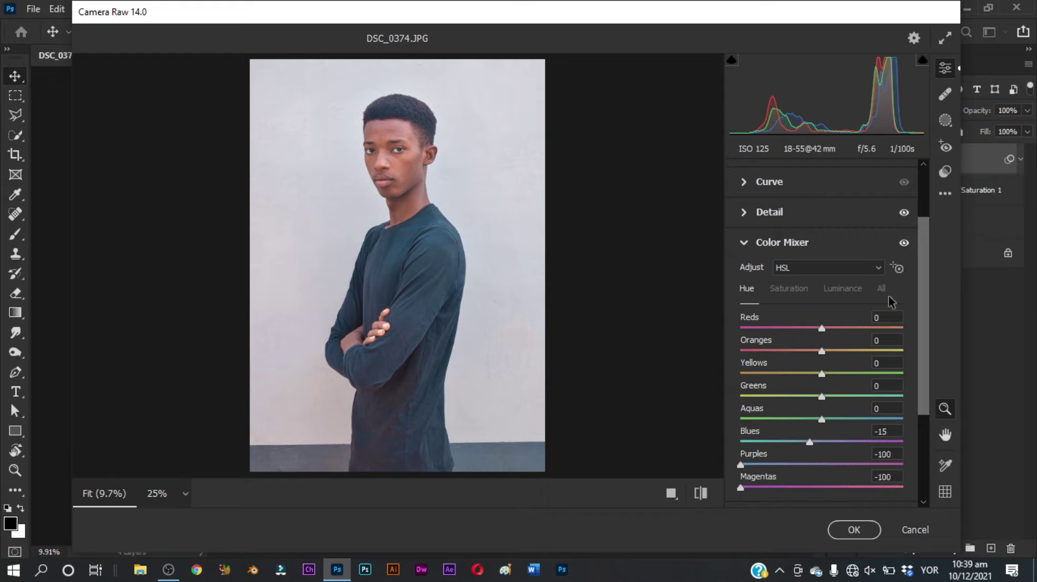
{"action": "left_click", "coordinate": [843, 289]}
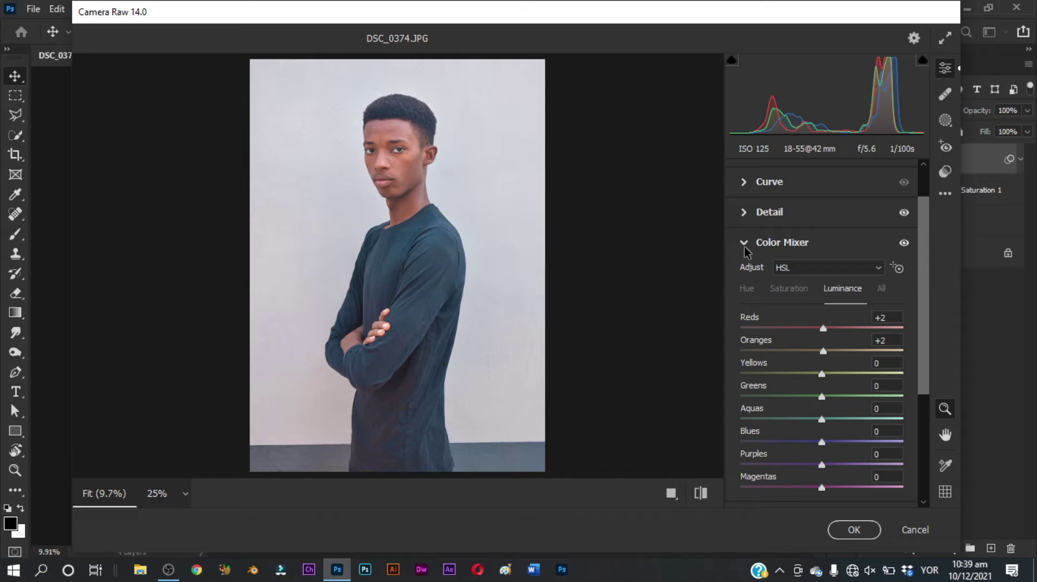
{"action": "left_click", "coordinate": [745, 244]}
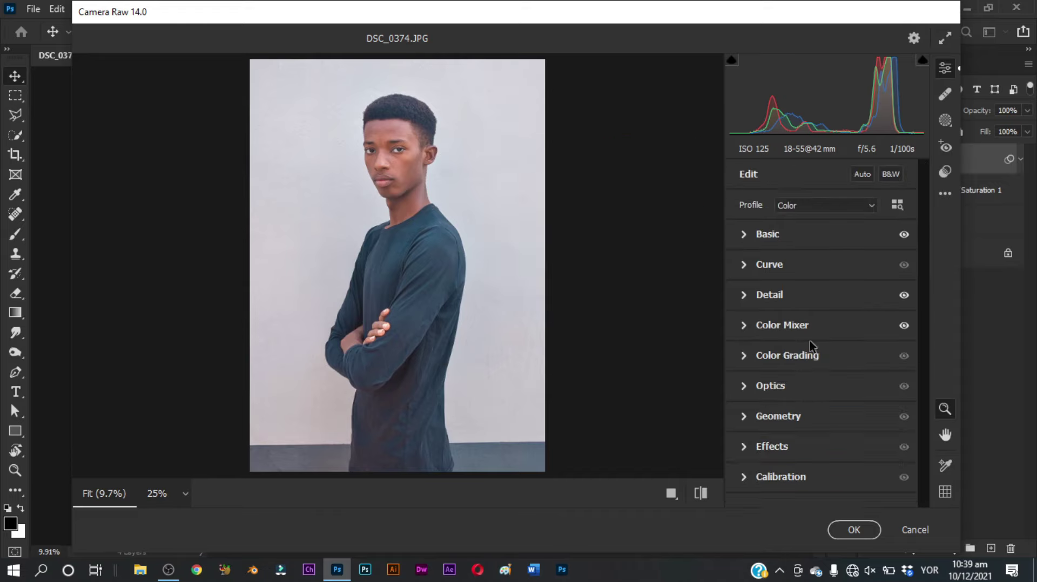
- Expand Calibration and set Blue Primary saturation to +14
{"action": "left_click", "coordinate": [747, 479]}
{"action": "left_click_drag", "start_coordinate": [821, 493], "coordinate": [921, 508]}
{"action": "left_click", "coordinate": [886, 483]}
{"action": "type", "text": "0"}
{"action": "key", "text": "Return"}
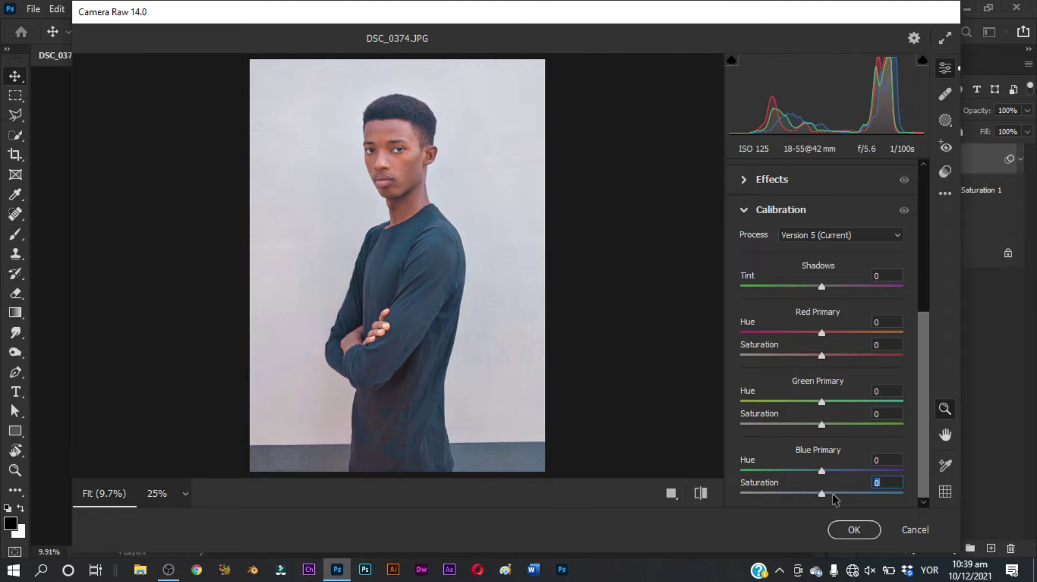
{"action": "left_click", "coordinate": [832, 493]}
- Set Green Primary saturation to +11, keep Red Primary saturation at 0, and collapse Calibration
{"action": "left_click", "coordinate": [851, 424]}
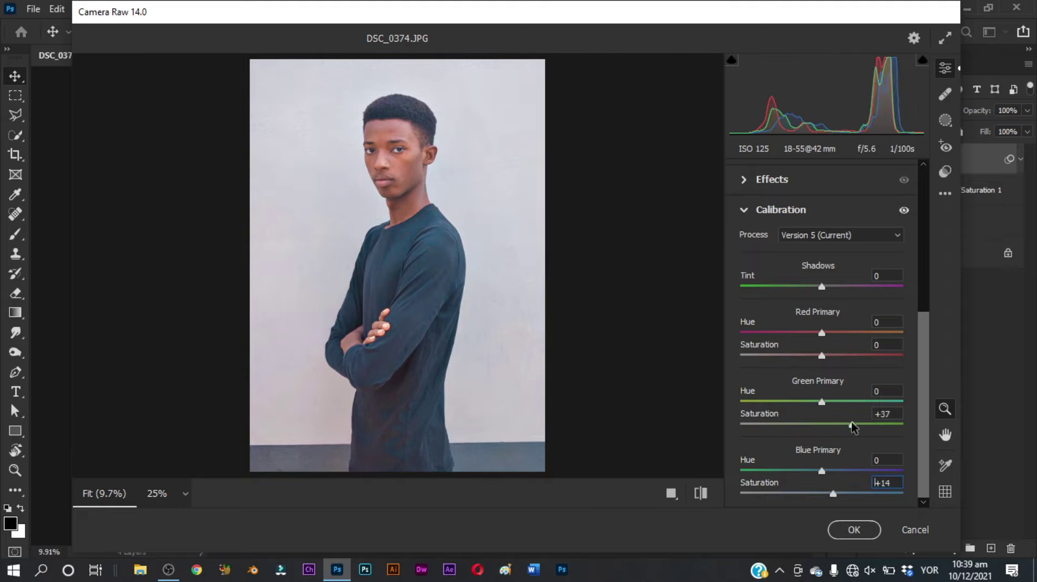
{"action": "double_click", "coordinate": [881, 425]}
{"action": "left_click", "coordinate": [830, 424]}
{"action": "left_click", "coordinate": [833, 355]}
{"action": "mouse_move", "coordinate": [833, 356]}
{"action": "left_mouse_down"}
{"action": "mouse_move", "coordinate": [893, 356]}
{"action": "mouse_move", "coordinate": [717, 356]}
{"action": "left_mouse_up"}
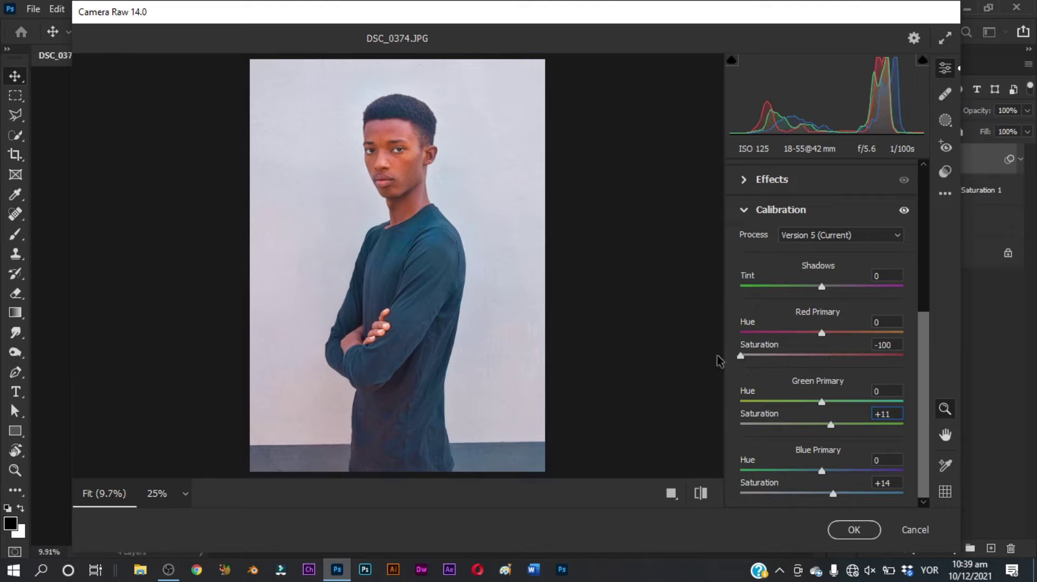
{"action": "key", "text": "ctrl+z"}
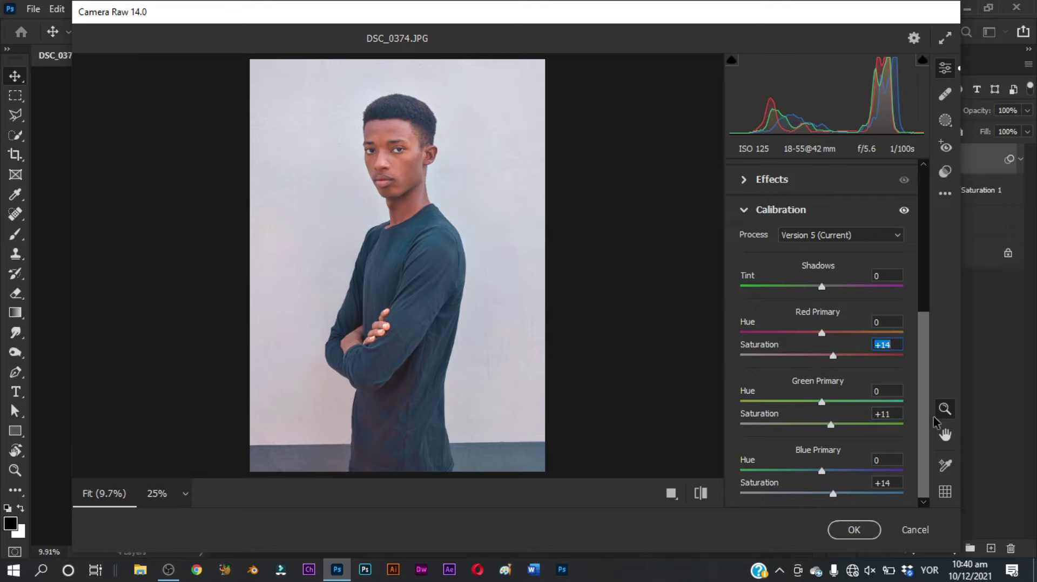
{"action": "type", "text": "0"}
{"action": "scroll", "coordinate": [923, 437], "scroll_direction": "up", "scroll_amount": 2}
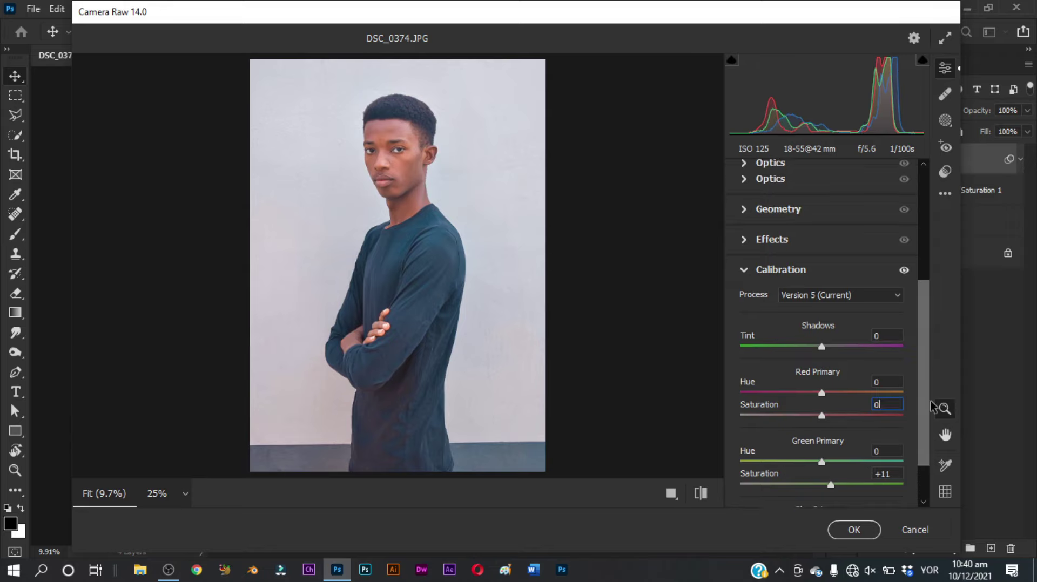
{"action": "left_click", "coordinate": [744, 270]}
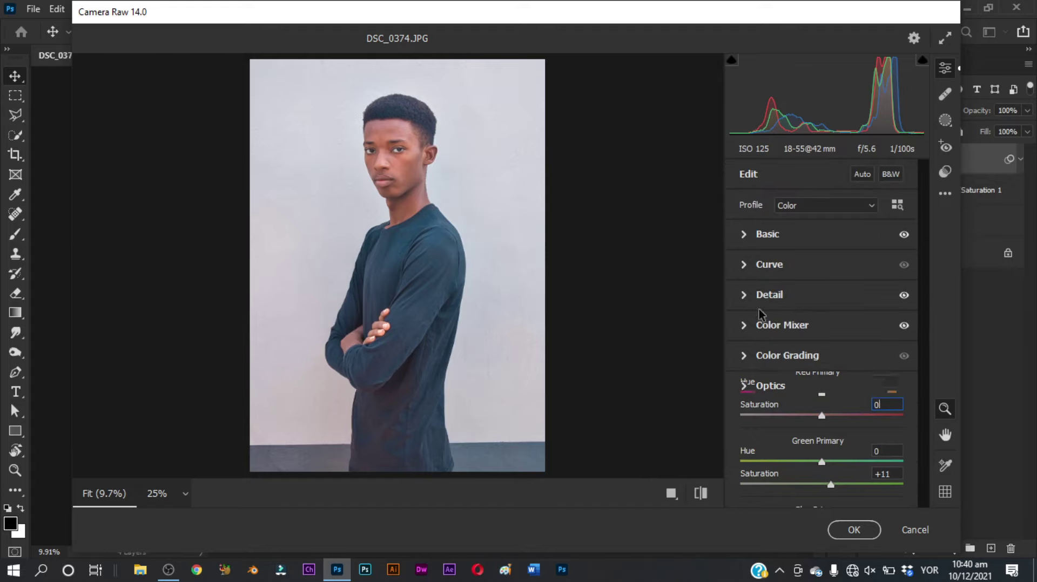
- Apply the Camera Raw adjustments and collapse Layer 2's smart filter rows
{"action": "left_click", "coordinate": [855, 530]}
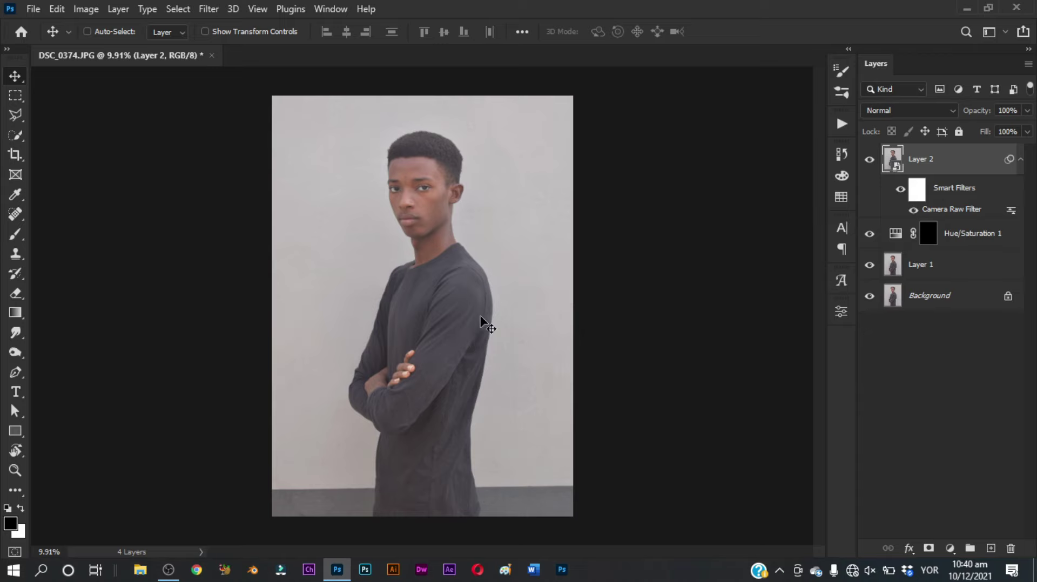
{"action": "scroll", "coordinate": [435, 186], "scroll_direction": "up", "scroll_amount": 5}
{"action": "scroll", "coordinate": [435, 186], "scroll_direction": "down", "scroll_amount": 5}
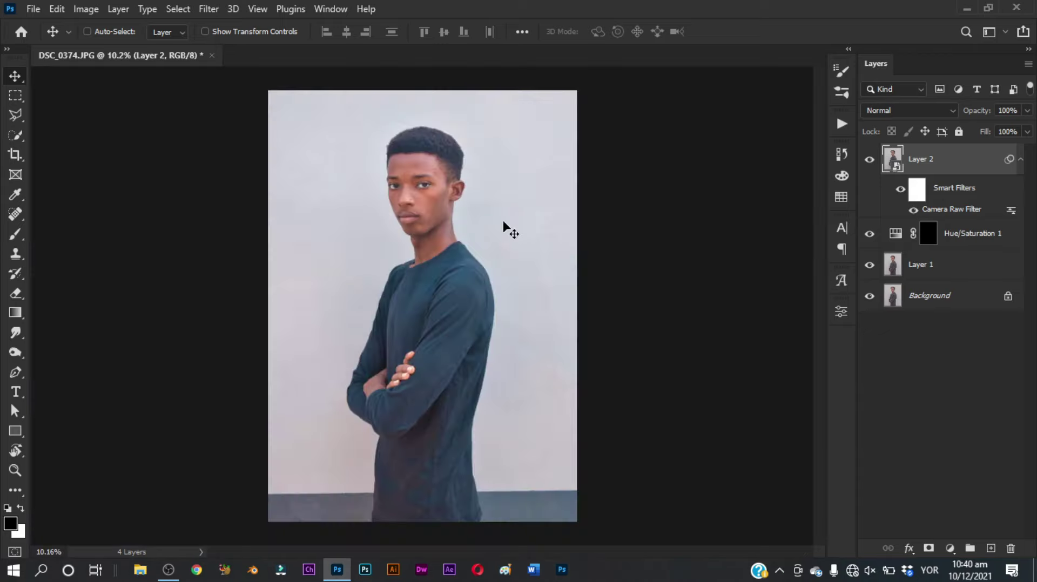
{"action": "left_click", "coordinate": [1020, 159]}
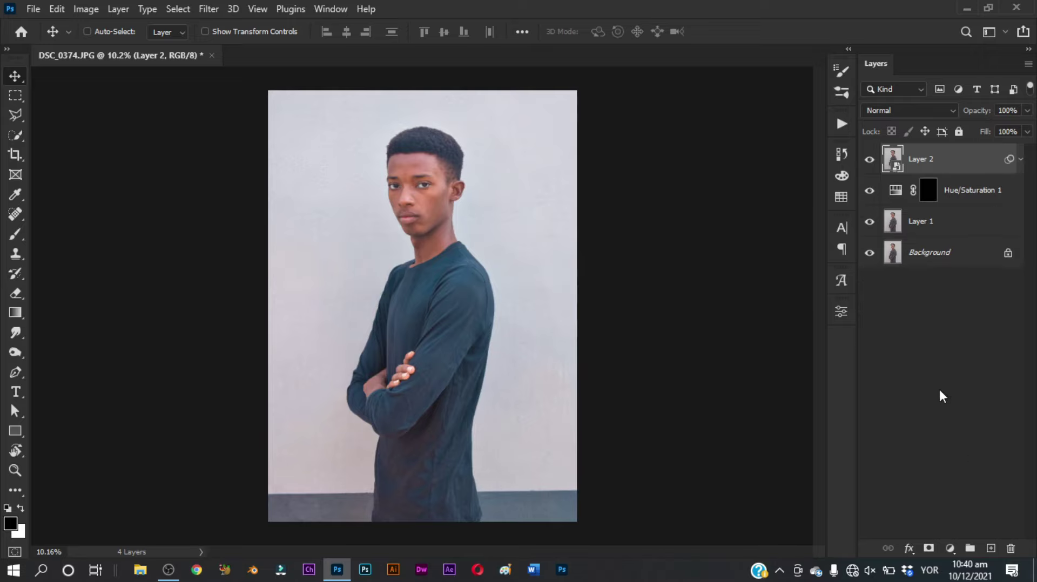
- Stamp visible layers into Layer 3, duplicate it, and select Layer 3
{"action": "key", "text": "ctrl+shift+alt+e"}
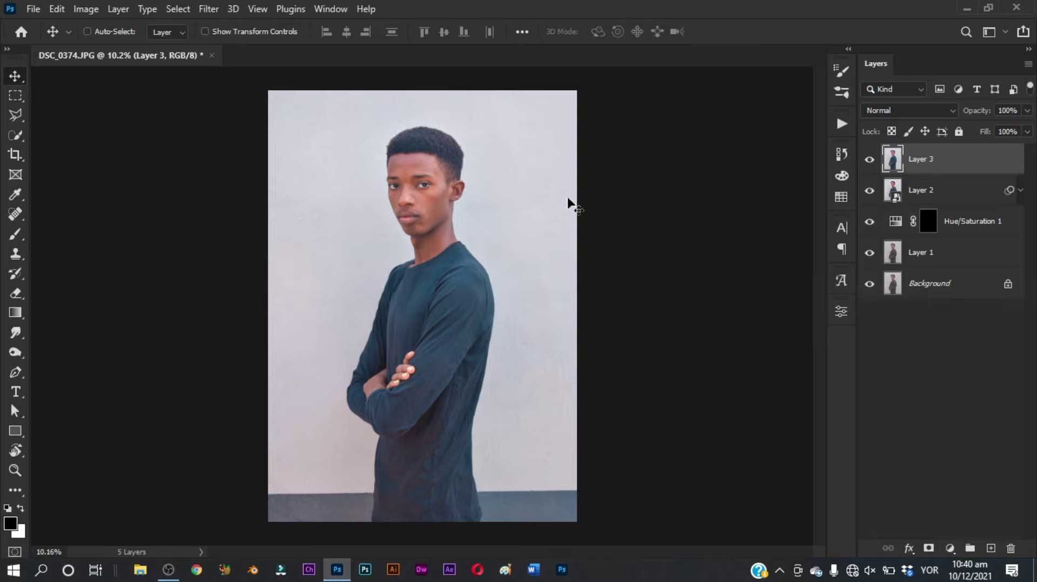
{"action": "key", "text": "ctrl+j"}
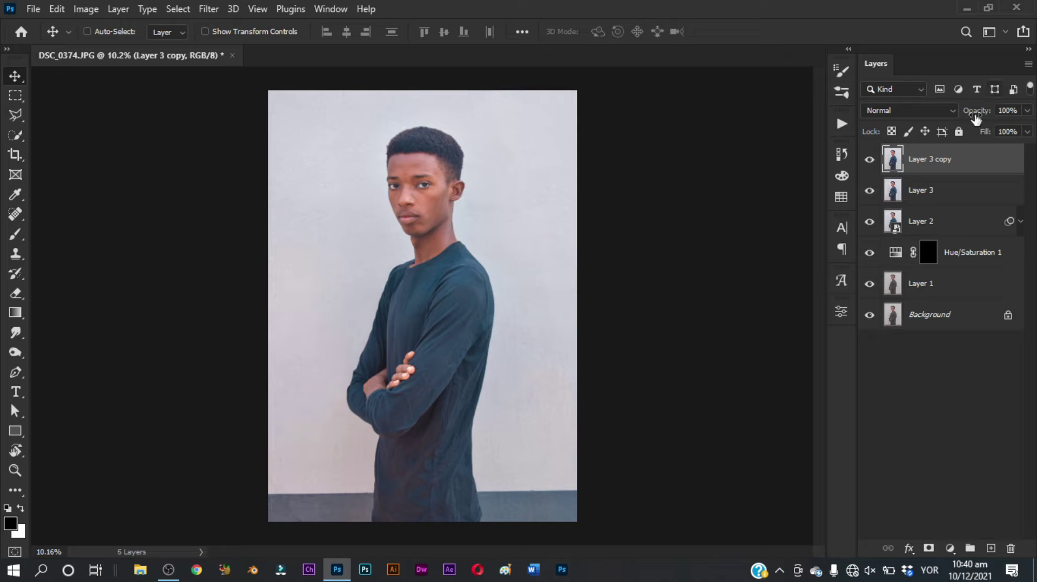
{"action": "left_click", "coordinate": [969, 200]}
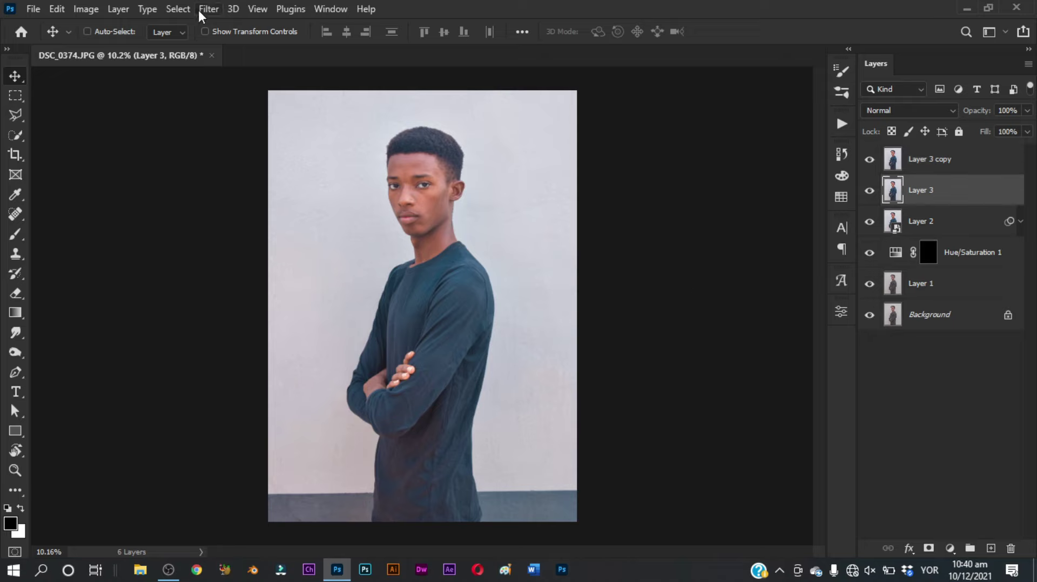
- Apply a 3-pixel Gaussian Blur to Layer 3
{"action": "left_click", "coordinate": [208, 9]}
{"action": "mouse_move", "coordinate": [218, 203]}
{"action": "left_click", "coordinate": [432, 260]}
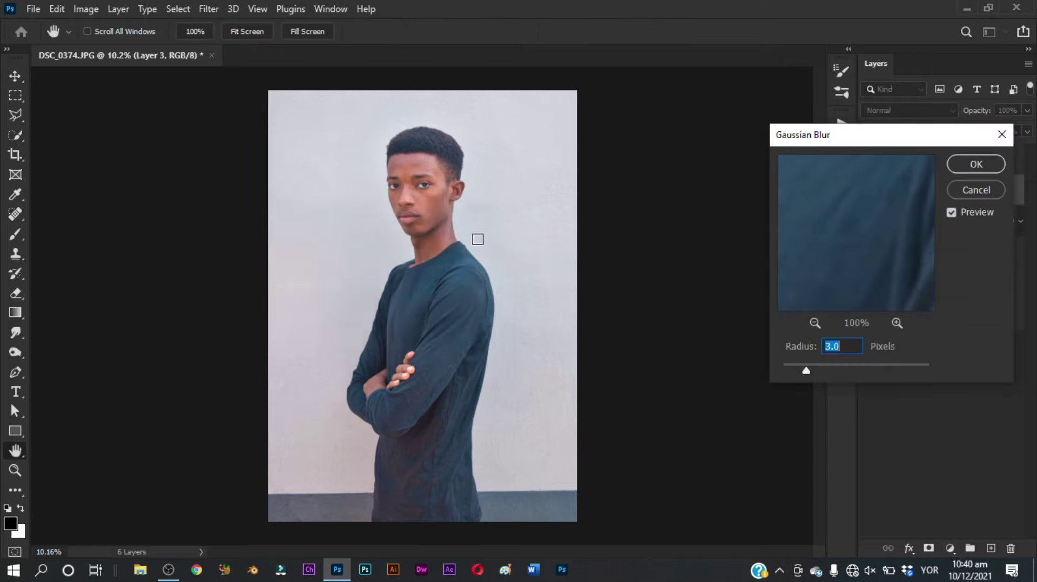
{"action": "key", "text": "Return"}
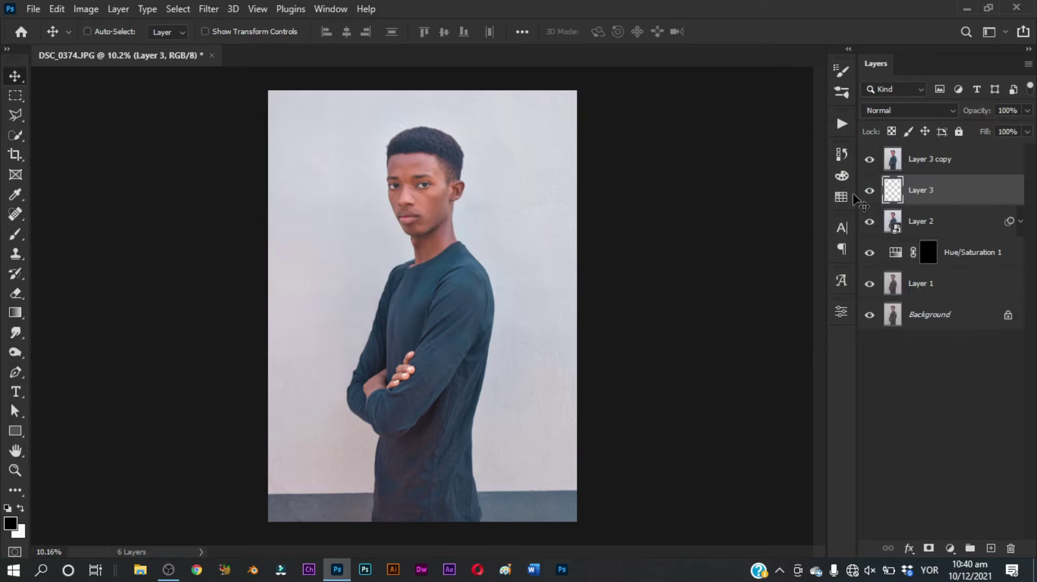
- Apply Image to Layer 3 copy from Layer 3 using Subtract
{"action": "left_click", "coordinate": [955, 166]}
{"action": "left_click", "coordinate": [86, 9]}
{"action": "left_click", "coordinate": [113, 231]}
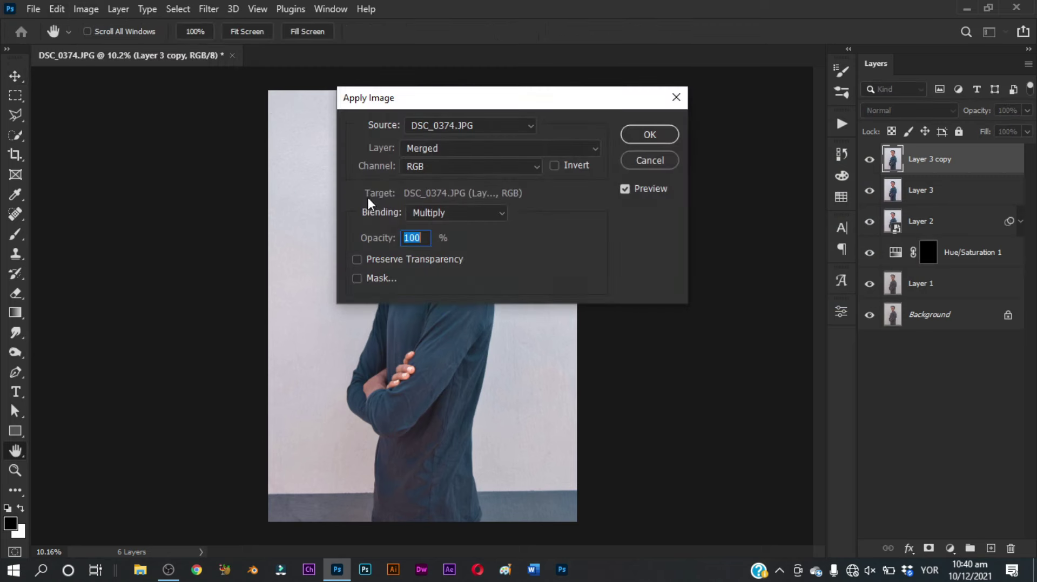
{"action": "left_click", "coordinate": [476, 208]}
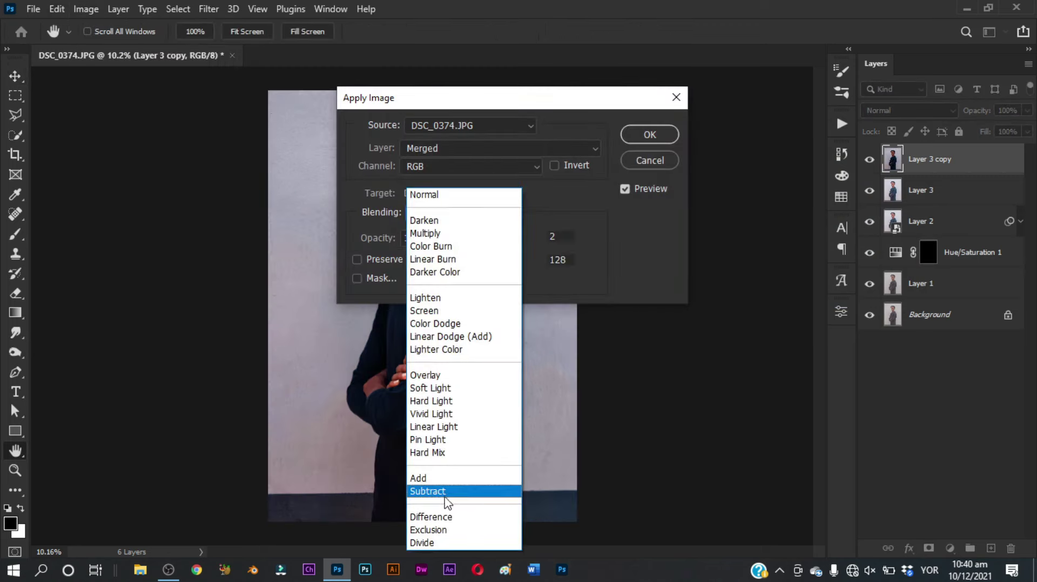
{"action": "left_click", "coordinate": [452, 493]}
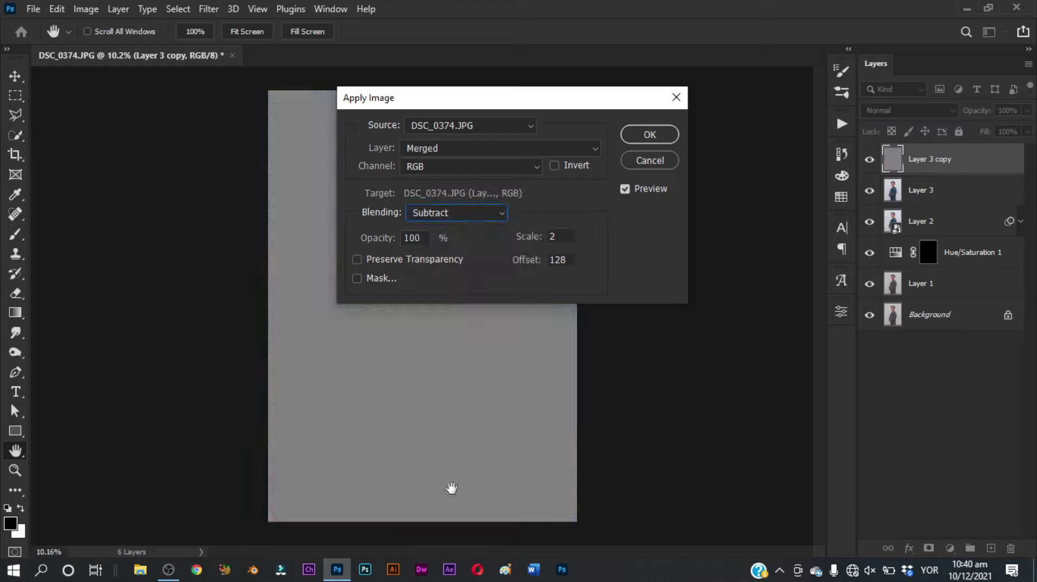
{"action": "left_click", "coordinate": [534, 151]}
{"action": "left_click", "coordinate": [512, 203]}
{"action": "left_click", "coordinate": [638, 139]}
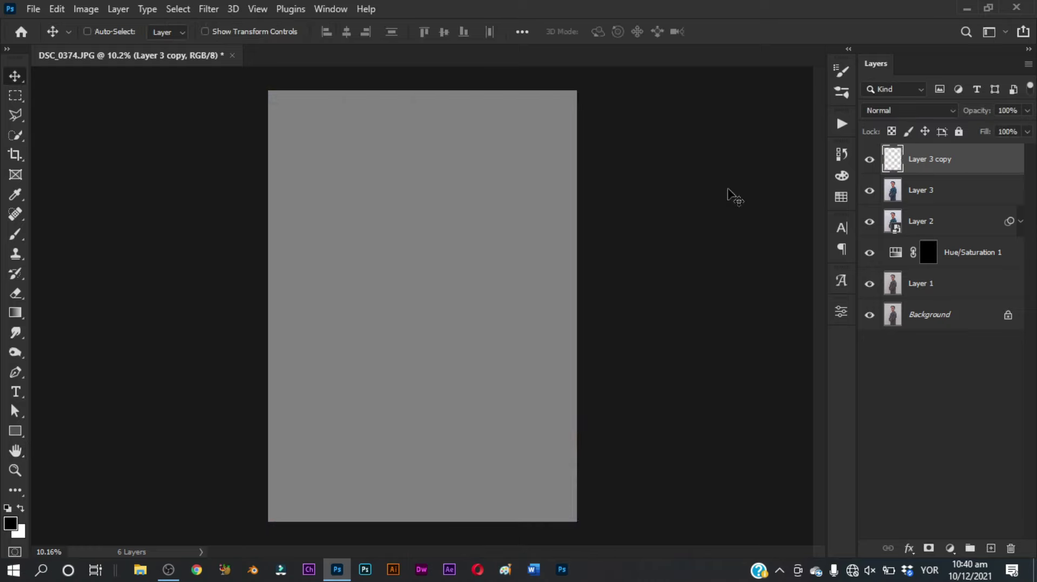
- Set Layer 3 copy's blend mode to Linear Light
{"action": "left_click", "coordinate": [926, 110]}
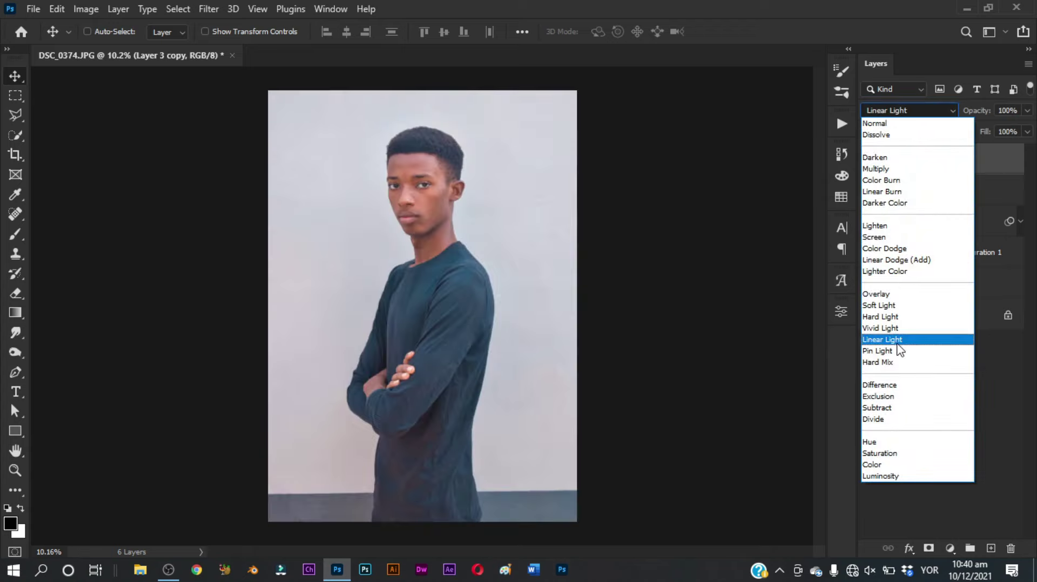
{"action": "left_click", "coordinate": [897, 342]}
{"action": "scroll", "coordinate": [419, 166], "scroll_direction": "up", "scroll_amount": 1}
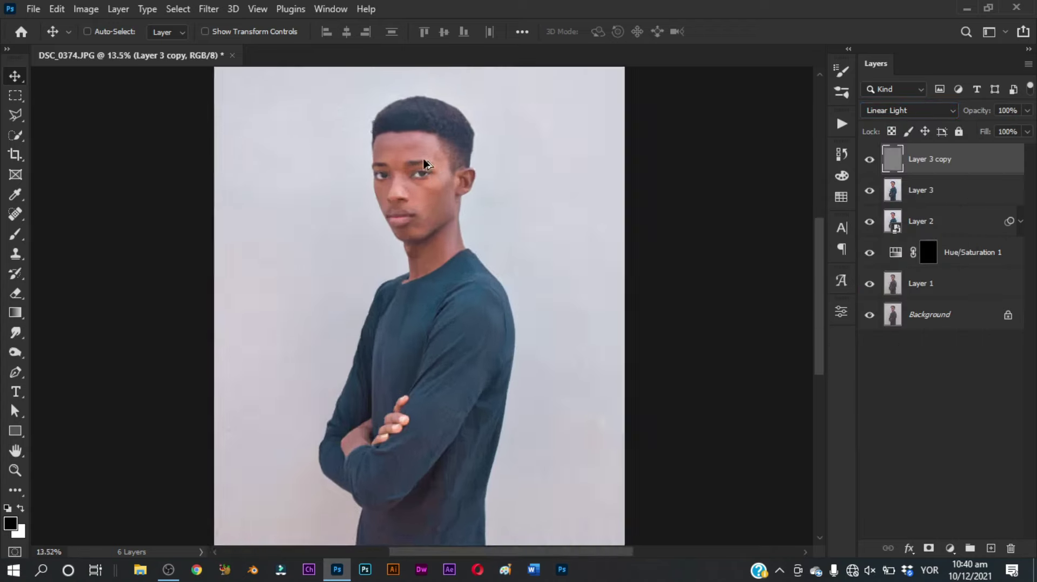
{"action": "scroll", "coordinate": [414, 130], "scroll_direction": "up", "scroll_amount": 5}
{"action": "scroll", "coordinate": [416, 130], "scroll_direction": "up", "scroll_amount": 3}
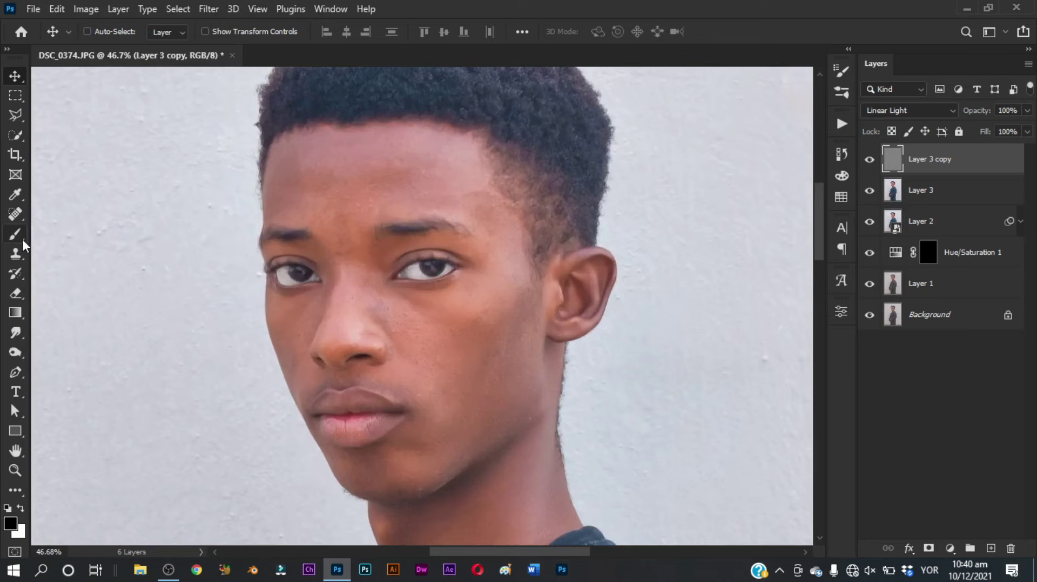
{"action": "left_click_drag", "start_coordinate": [21, 238], "coordinate": [50, 239]}
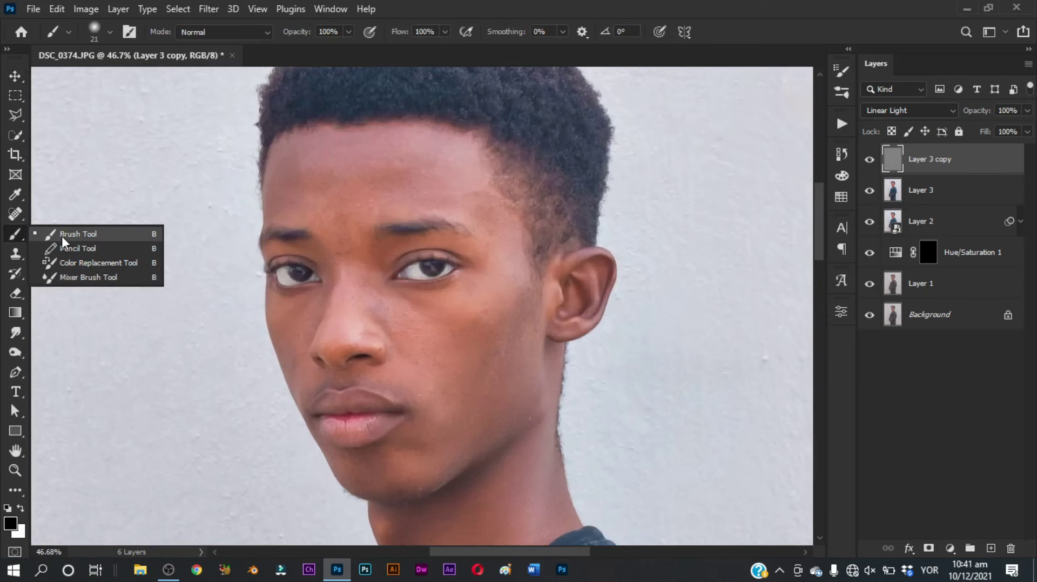
- With the Mixer Brush on Layer 3, blend the forehead skin at about 195 px
{"action": "left_click", "coordinate": [61, 276]}
{"action": "scroll", "coordinate": [374, 180], "scroll_direction": "up", "scroll_amount": 1}
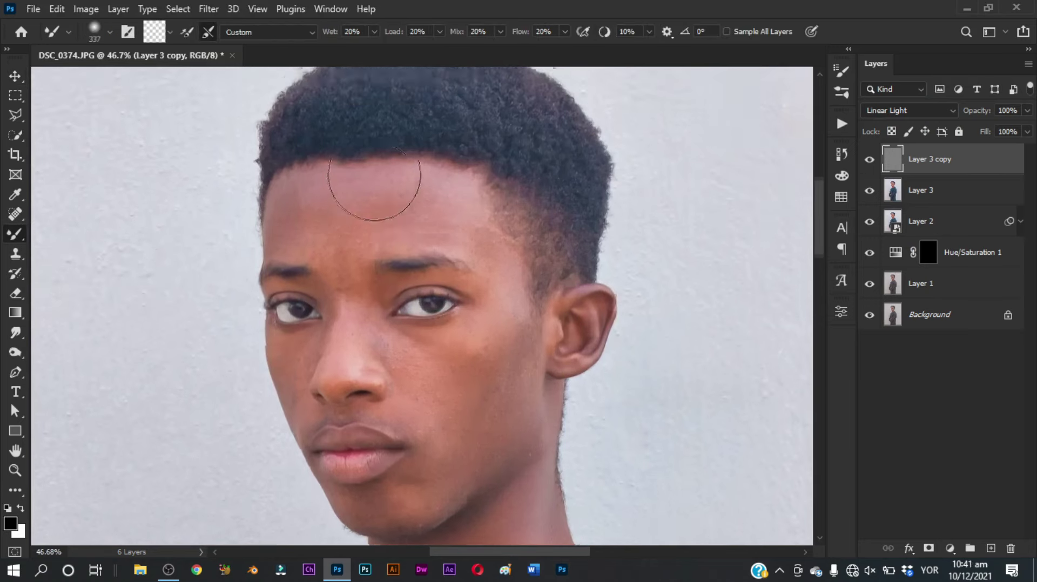
{"action": "scroll", "coordinate": [399, 205], "scroll_direction": "up", "scroll_amount": 2}
{"action": "left_click_drag", "start_coordinate": [432, 216], "coordinate": [412, 214]}
{"action": "left_click", "coordinate": [939, 192]}
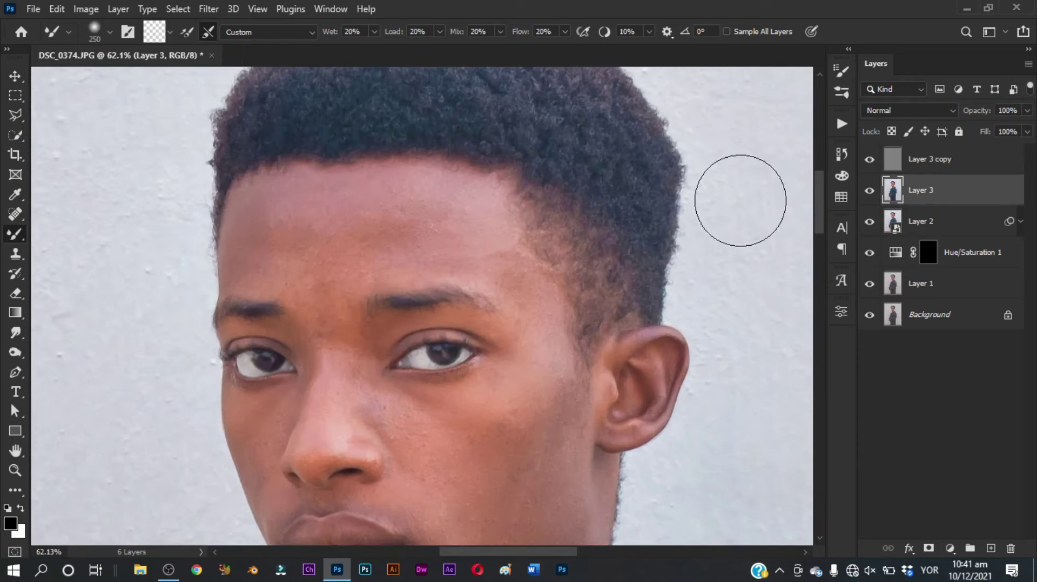
{"action": "mouse_move", "coordinate": [386, 220]}
{"action": "left_mouse_down"}
{"action": "mouse_move", "coordinate": [398, 208]}
{"action": "mouse_move", "coordinate": [439, 219]}
{"action": "mouse_move", "coordinate": [358, 224]}
{"action": "mouse_move", "coordinate": [316, 241]}
{"action": "mouse_move", "coordinate": [373, 229]}
{"action": "mouse_move", "coordinate": [342, 232]}
{"action": "mouse_move", "coordinate": [369, 238]}
{"action": "mouse_move", "coordinate": [398, 232]}
{"action": "mouse_move", "coordinate": [277, 231]}
{"action": "mouse_move", "coordinate": [315, 231]}
{"action": "mouse_move", "coordinate": [289, 252]}
{"action": "mouse_move", "coordinate": [306, 239]}
{"action": "mouse_move", "coordinate": [274, 243]}
{"action": "mouse_move", "coordinate": [277, 231]}
{"action": "left_mouse_up"}
{"action": "right_click", "coordinate": [343, 219], "text": "alt"}
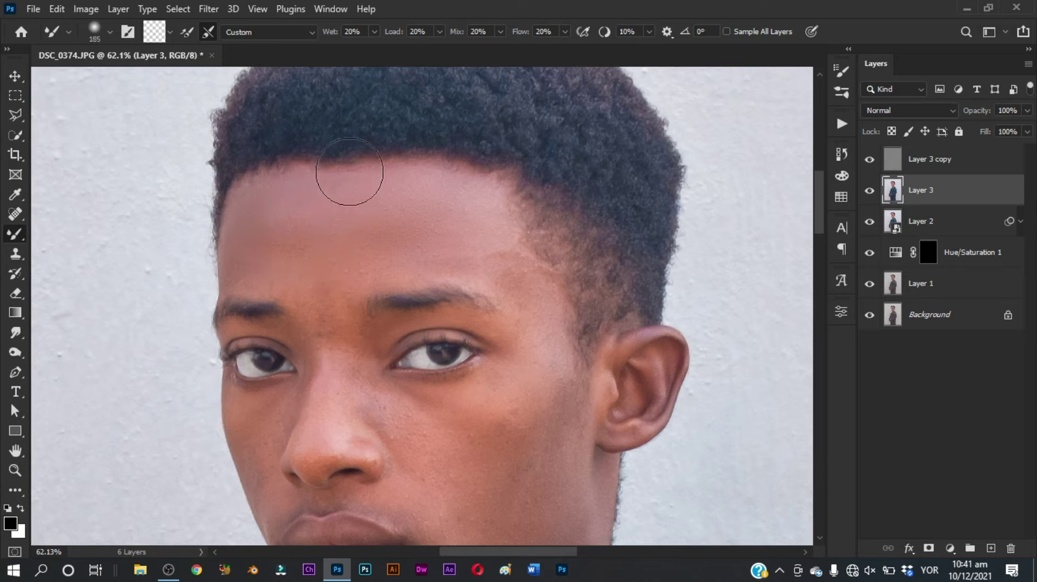
{"action": "mouse_move", "coordinate": [315, 205]}
{"action": "left_mouse_down"}
{"action": "mouse_move", "coordinate": [271, 224]}
{"action": "mouse_move", "coordinate": [484, 210]}
{"action": "left_mouse_up"}
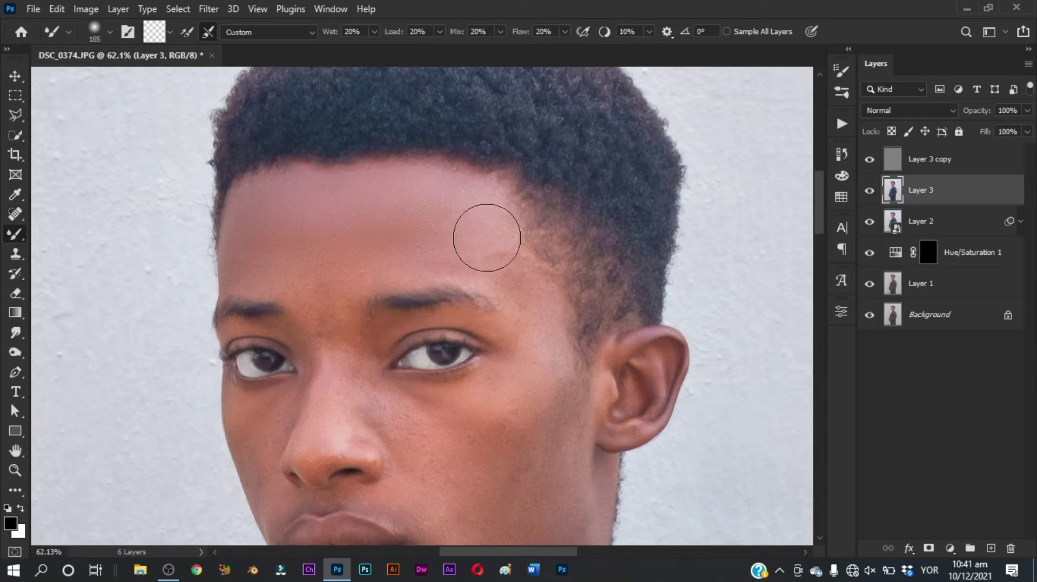
- Smooth the right temple and between the eyes with a 140–156 px brush
{"action": "right_click", "coordinate": [505, 249], "text": "alt"}
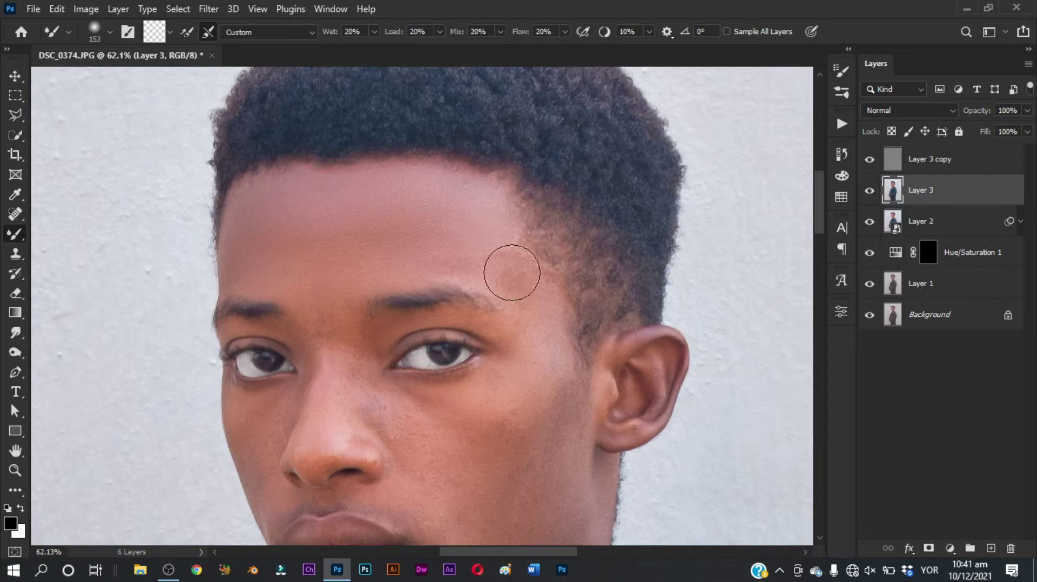
{"action": "left_click_drag", "start_coordinate": [518, 271], "coordinate": [535, 290]}
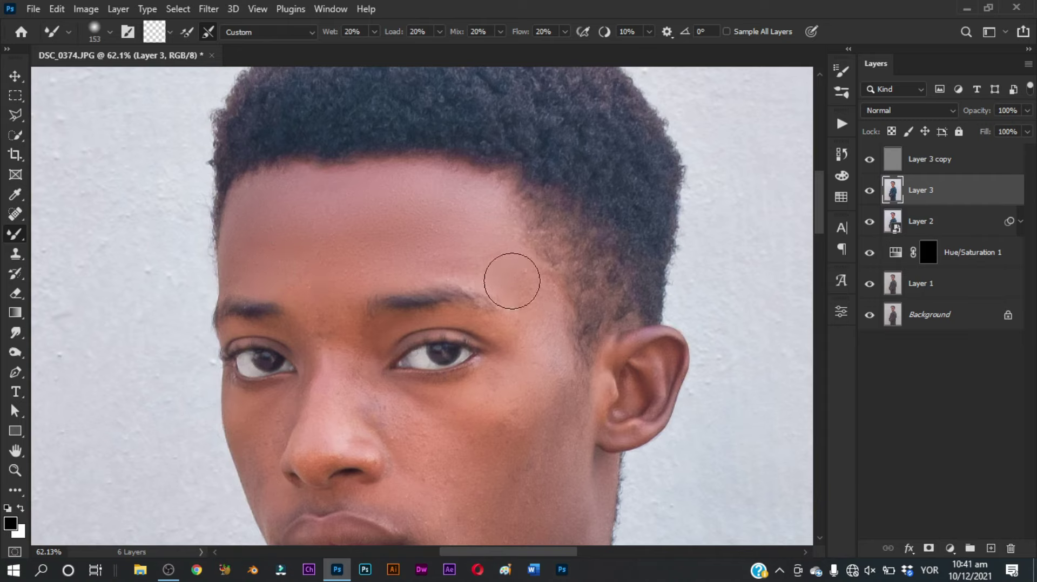
{"action": "scroll", "coordinate": [537, 264], "scroll_direction": "down", "scroll_amount": 2}
{"action": "left_click_drag", "start_coordinate": [450, 185], "coordinate": [445, 185], "text": "alt"}
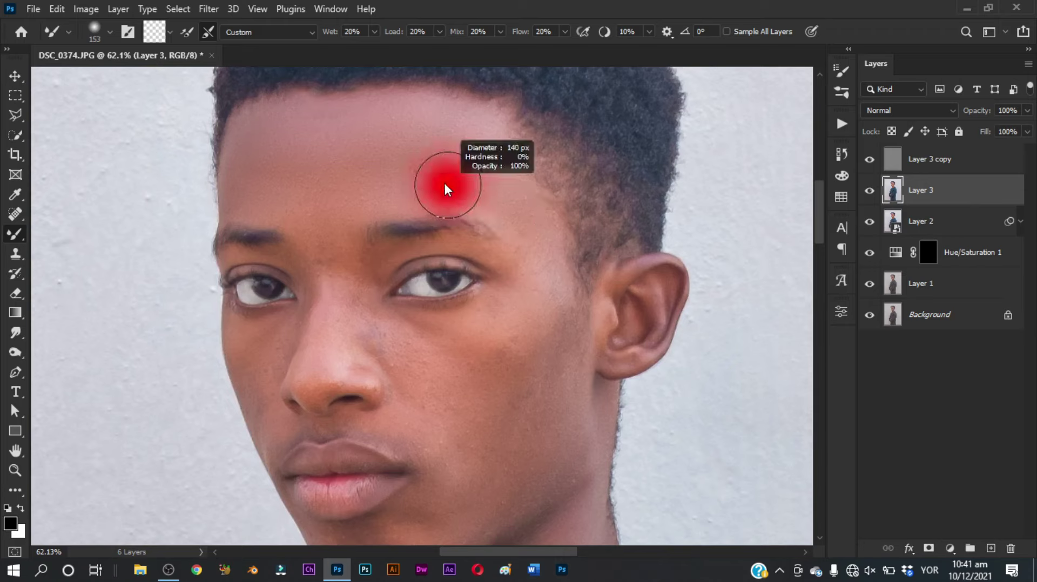
{"action": "mouse_move", "coordinate": [548, 219]}
{"action": "left_mouse_down"}
{"action": "mouse_move", "coordinate": [555, 291]}
{"action": "mouse_move", "coordinate": [580, 291]}
{"action": "left_mouse_up"}
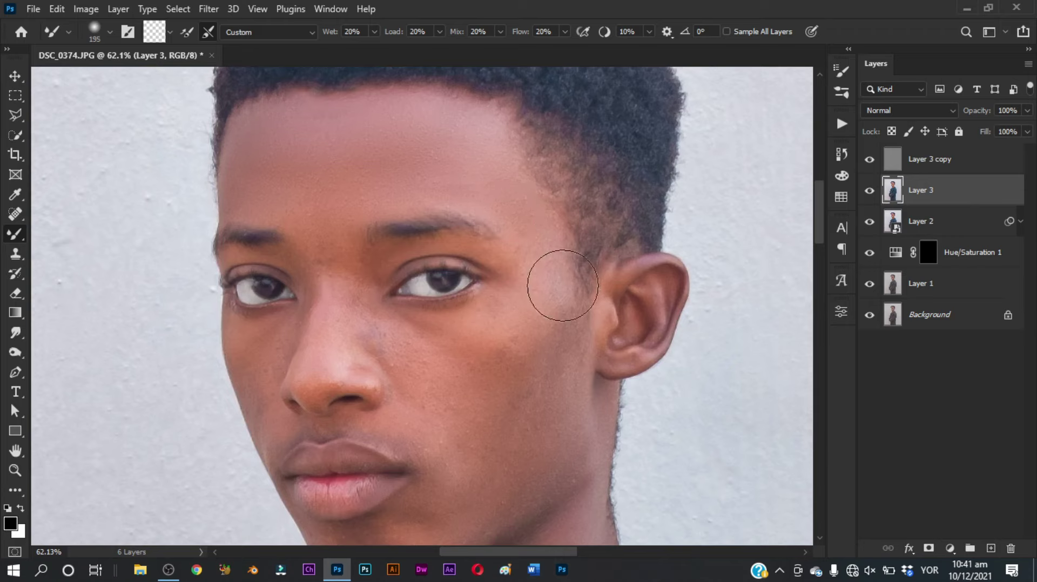
{"action": "left_click_drag", "start_coordinate": [326, 261], "coordinate": [299, 258], "text": "alt"}
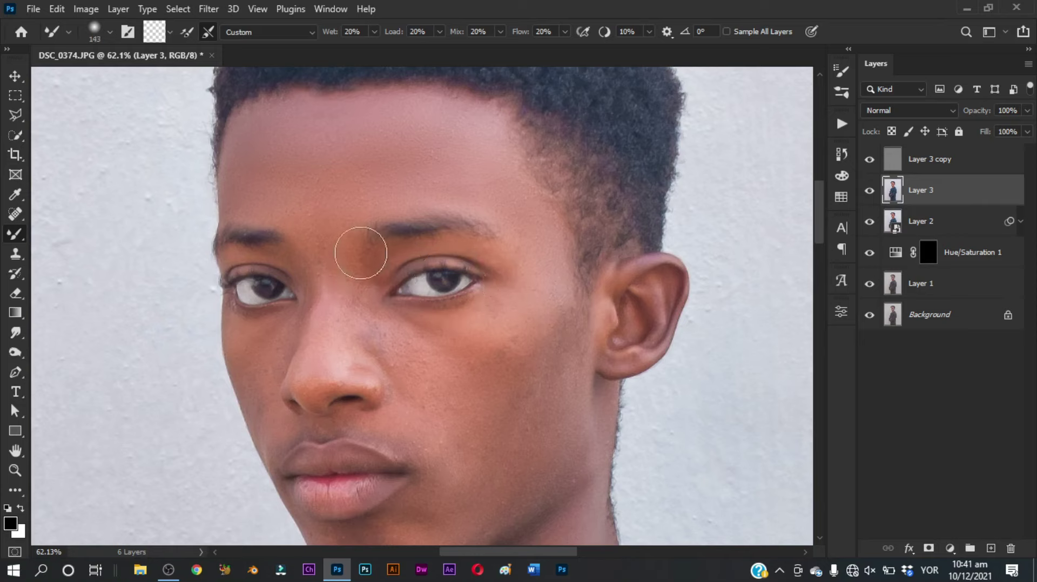
{"action": "left_click_drag", "start_coordinate": [366, 260], "coordinate": [382, 250]}
{"action": "scroll", "coordinate": [486, 319], "scroll_direction": "down", "scroll_amount": 1}
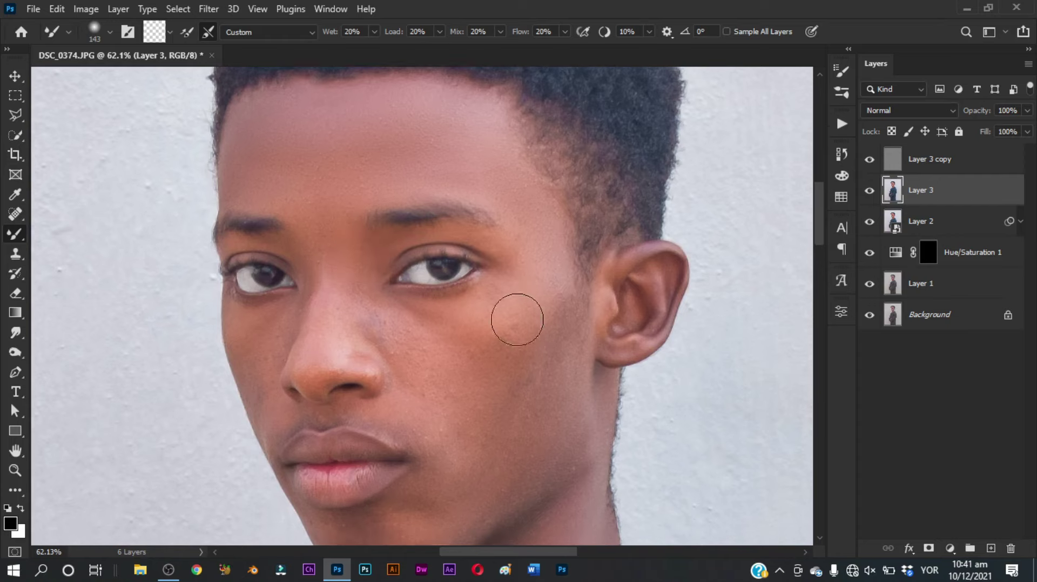
{"action": "scroll", "coordinate": [540, 292], "scroll_direction": "down", "scroll_amount": 1}
- Smooth the cheek with a 208 px brush, resizing to 131–176 px near the nose
{"action": "mouse_move", "coordinate": [537, 262]}
{"action": "left_mouse_down", "text": "alt"}
{"action": "mouse_move", "coordinate": [556, 265]}
{"action": "mouse_move", "coordinate": [551, 296]}
{"action": "mouse_move", "coordinate": [532, 288]}
{"action": "mouse_move", "coordinate": [556, 307]}
{"action": "mouse_move", "coordinate": [529, 356]}
{"action": "mouse_move", "coordinate": [527, 393]}
{"action": "mouse_move", "coordinate": [513, 428]}
{"action": "mouse_move", "coordinate": [457, 466]}
{"action": "left_mouse_up", "text": "alt"}
{"action": "mouse_move", "coordinate": [535, 279]}
{"action": "left_mouse_down"}
{"action": "mouse_move", "coordinate": [478, 344]}
{"action": "mouse_move", "coordinate": [460, 317]}
{"action": "mouse_move", "coordinate": [534, 340]}
{"action": "mouse_move", "coordinate": [429, 489]}
{"action": "left_mouse_up"}
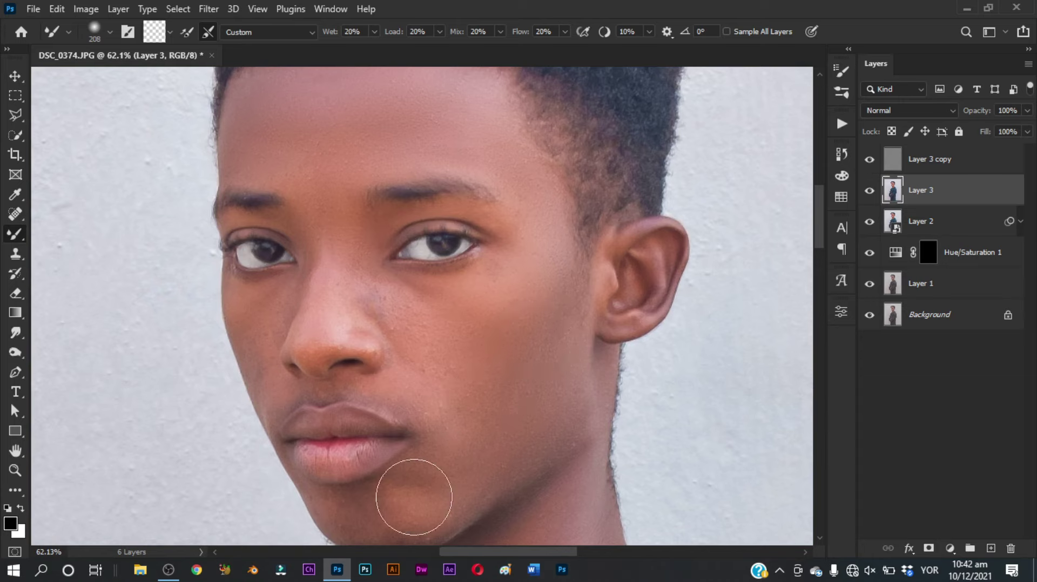
{"action": "right_click", "coordinate": [424, 354], "text": "alt"}
{"action": "right_click", "coordinate": [377, 301], "text": "alt"}
{"action": "right_click", "coordinate": [426, 336], "text": "alt"}
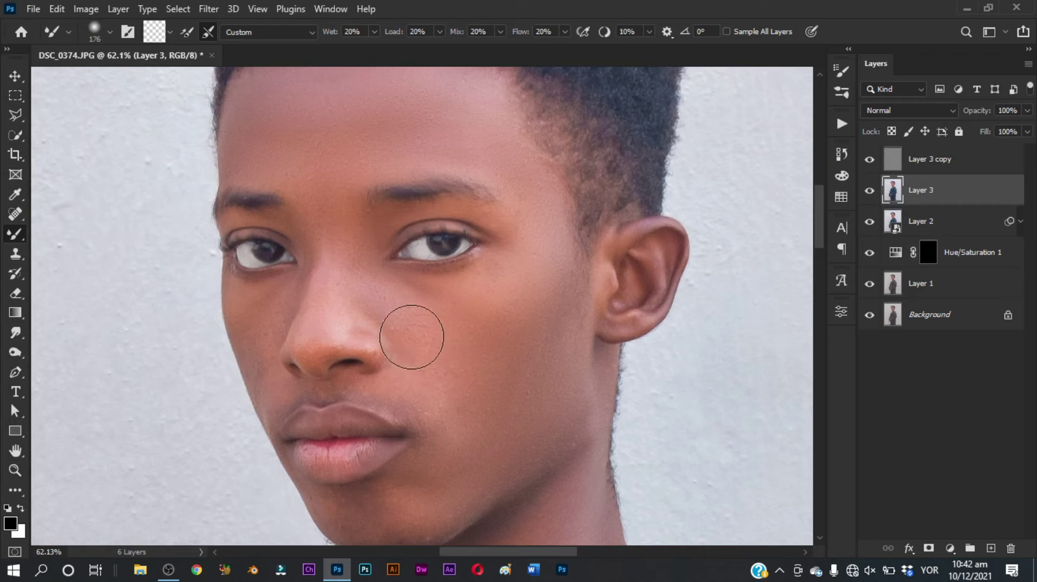
- Resize the Mixer Brush to about 98 px and blend the skin along the jawline
{"action": "scroll", "coordinate": [527, 381], "scroll_direction": "down", "scroll_amount": 2, "text": "alt"}
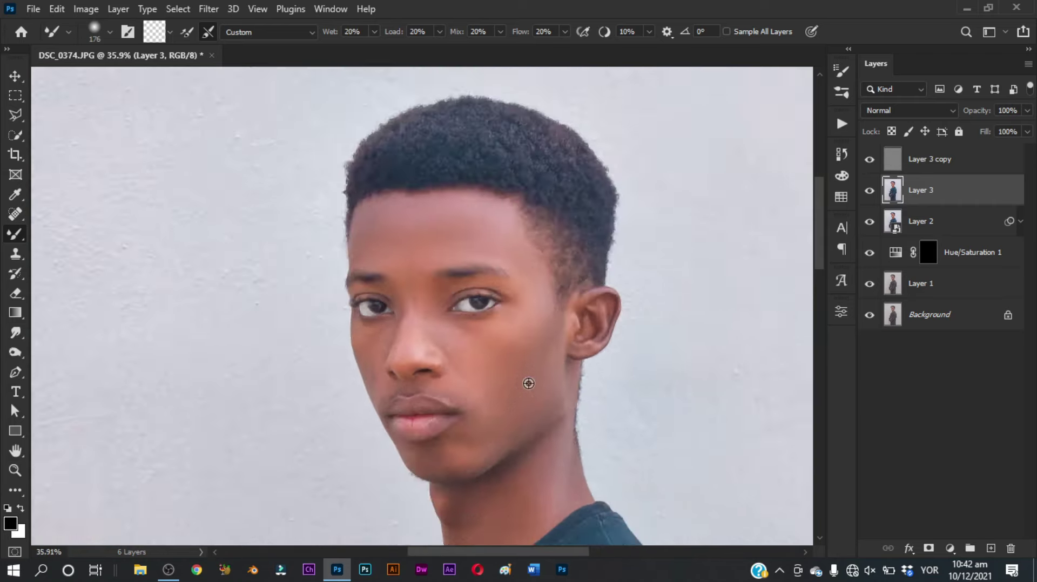
{"action": "scroll", "coordinate": [537, 371], "scroll_direction": "down", "scroll_amount": 2, "text": "alt"}
{"action": "scroll", "coordinate": [460, 395], "scroll_direction": "up", "scroll_amount": 2, "text": "alt"}
{"action": "scroll", "coordinate": [426, 351], "scroll_direction": "up", "scroll_amount": 3, "text": "alt"}
{"action": "right_click", "coordinate": [448, 271], "text": "alt"}
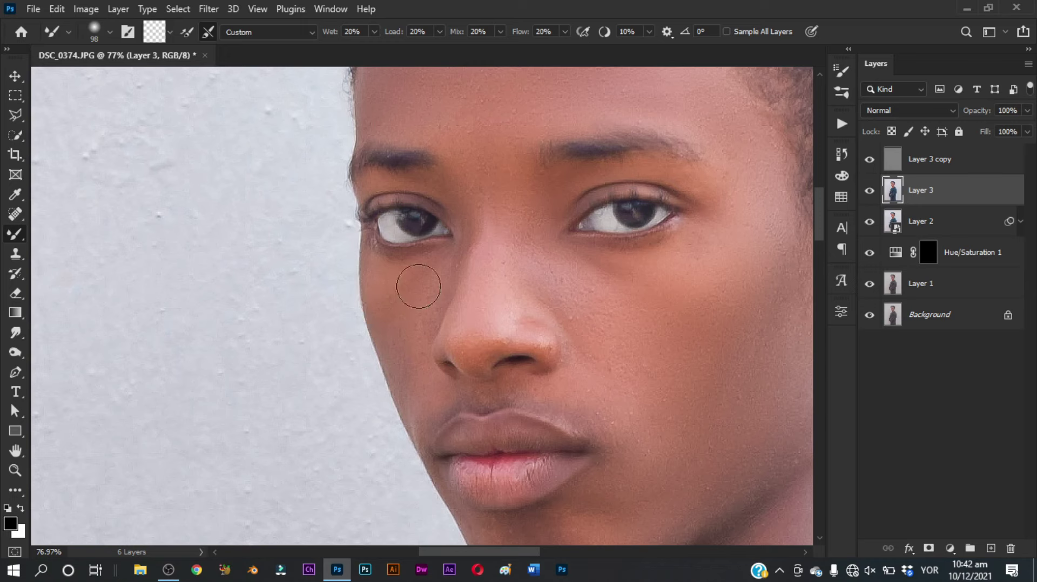
{"action": "scroll", "coordinate": [521, 302], "scroll_direction": "right", "scroll_amount": 3}
{"action": "scroll", "coordinate": [521, 302], "scroll_direction": "down", "scroll_amount": 2}
{"action": "scroll", "coordinate": [493, 338], "scroll_direction": "down", "scroll_amount": 1}
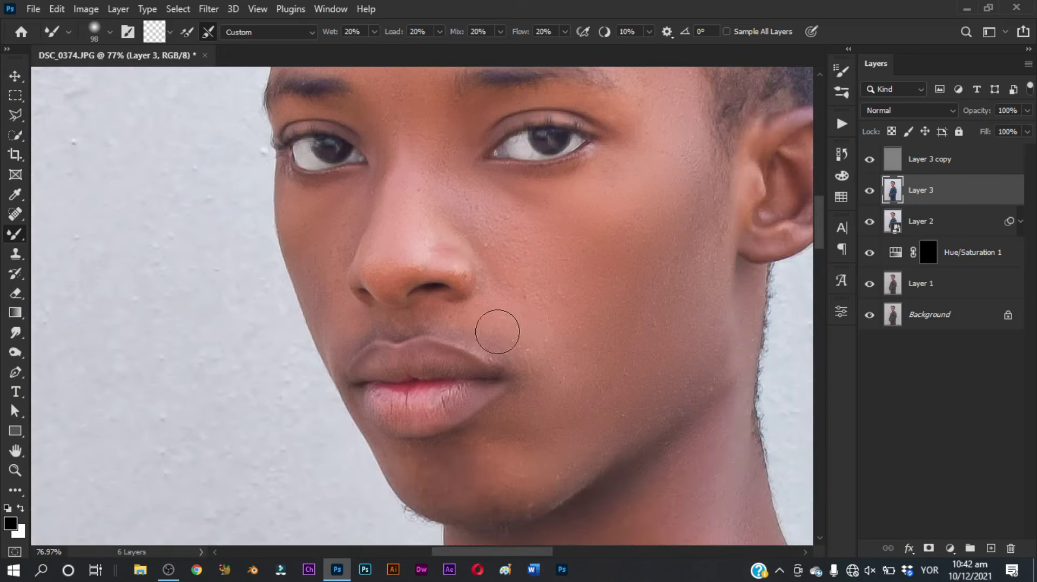
{"action": "right_click", "coordinate": [461, 321], "text": "alt"}
- Blend the chin skin on Layer 3, adjusting the Mixer Brush size to fit the chin
{"action": "scroll", "coordinate": [540, 302], "scroll_direction": "down", "scroll_amount": 3}
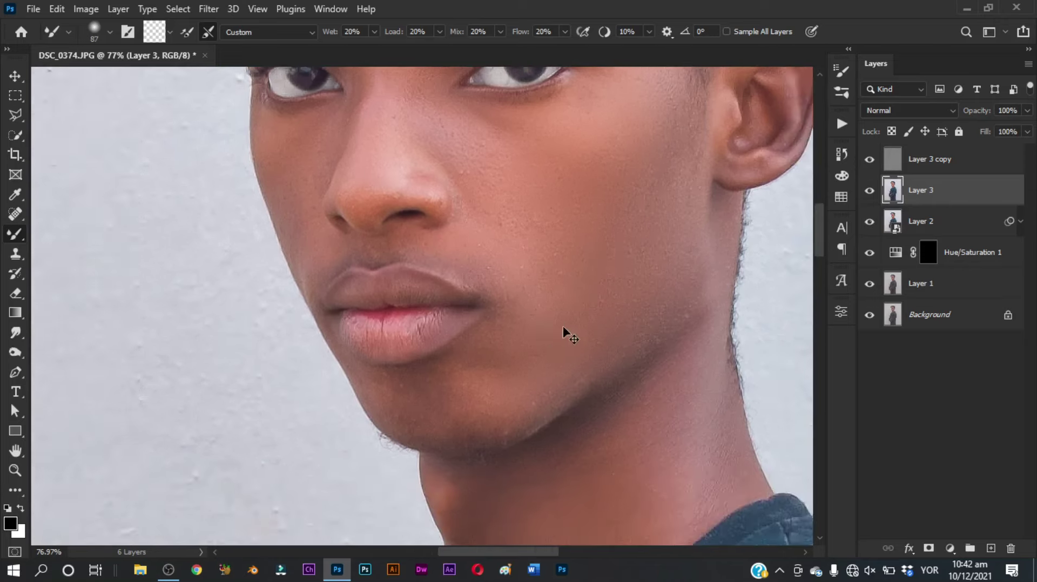
{"action": "scroll", "coordinate": [565, 335], "scroll_direction": "right", "scroll_amount": 2}
{"action": "right_click", "coordinate": [470, 317], "text": "alt"}
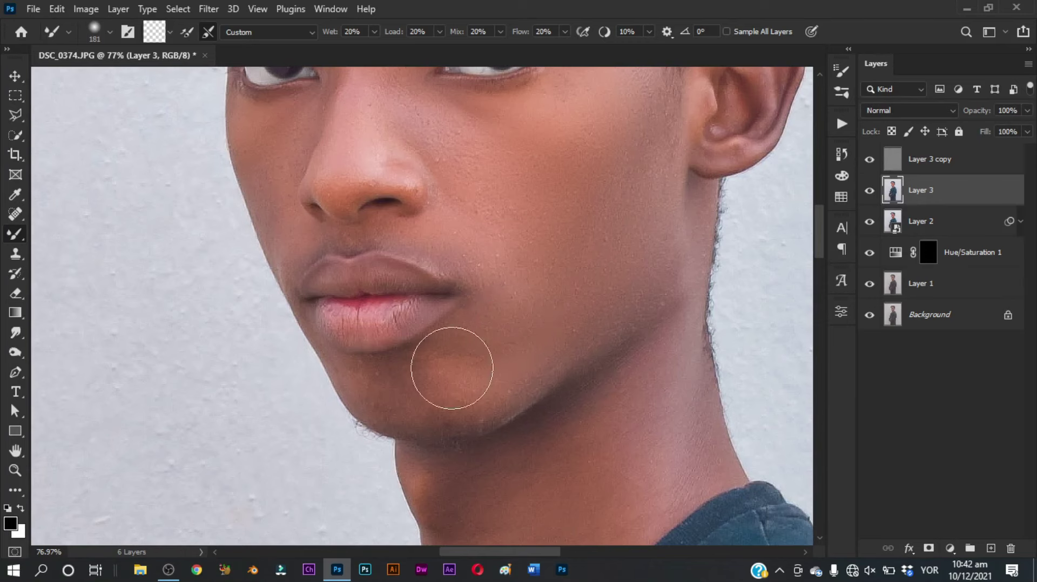
{"action": "right_click", "coordinate": [440, 382], "text": "alt"}
{"action": "right_click", "coordinate": [402, 379], "text": "alt"}
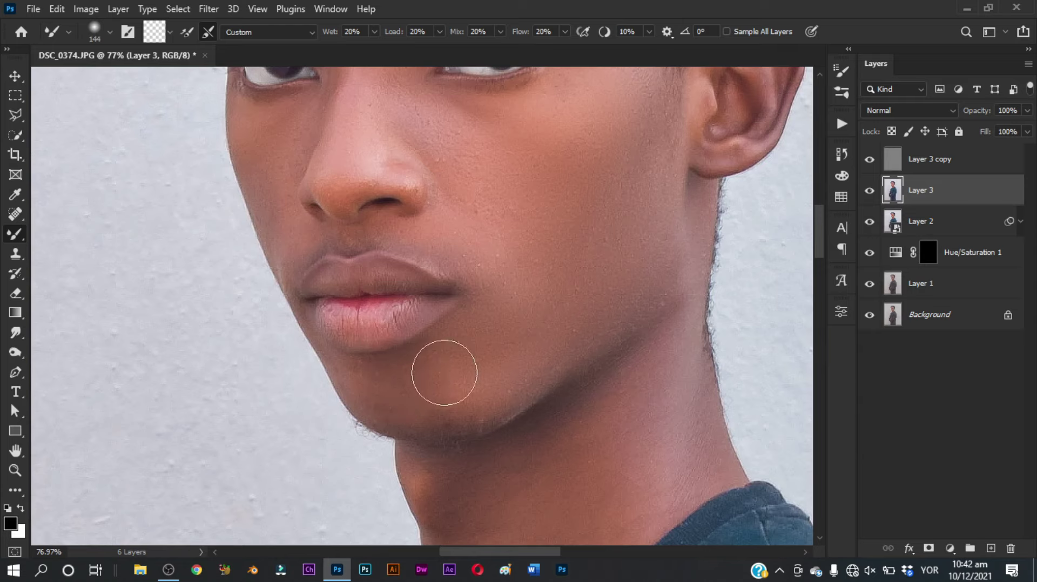
- Smooth the neck skin with a resized Mixer Brush
{"action": "scroll", "coordinate": [513, 373], "scroll_direction": "right", "scroll_amount": 3}
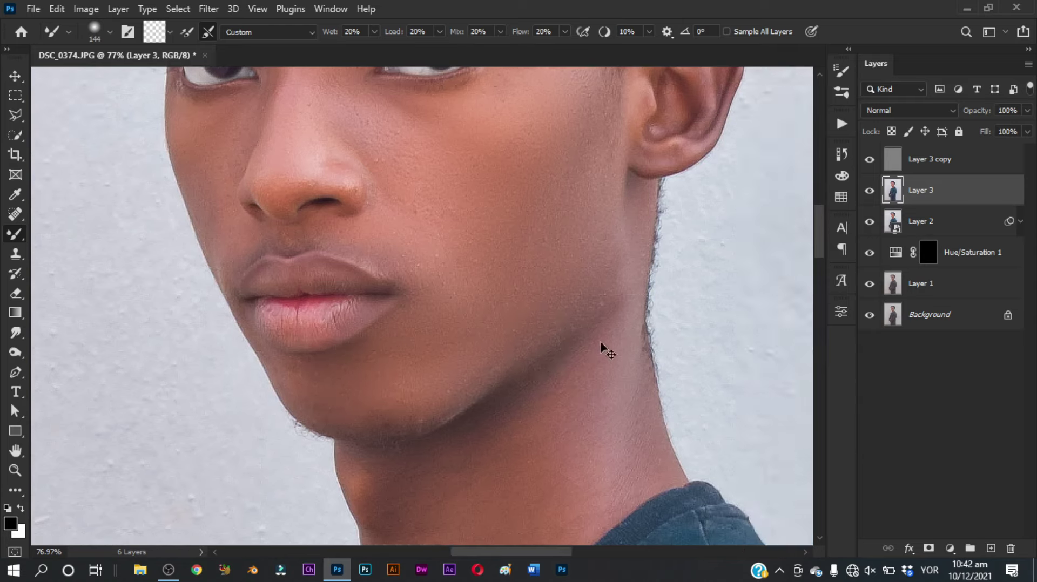
{"action": "scroll", "coordinate": [600, 324], "scroll_direction": "down", "scroll_amount": 3}
{"action": "scroll", "coordinate": [615, 302], "scroll_direction": "up", "scroll_amount": 4}
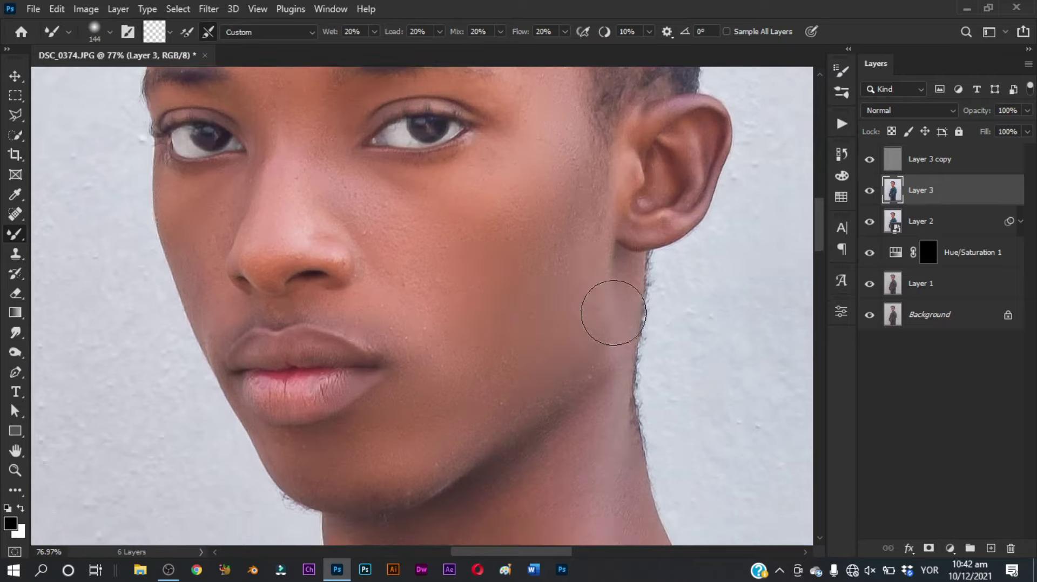
{"action": "scroll", "coordinate": [606, 308], "scroll_direction": "down", "scroll_amount": 3}
{"action": "scroll", "coordinate": [606, 310], "scroll_direction": "down", "scroll_amount": 2}
{"action": "right_click", "coordinate": [560, 289], "text": "alt"}
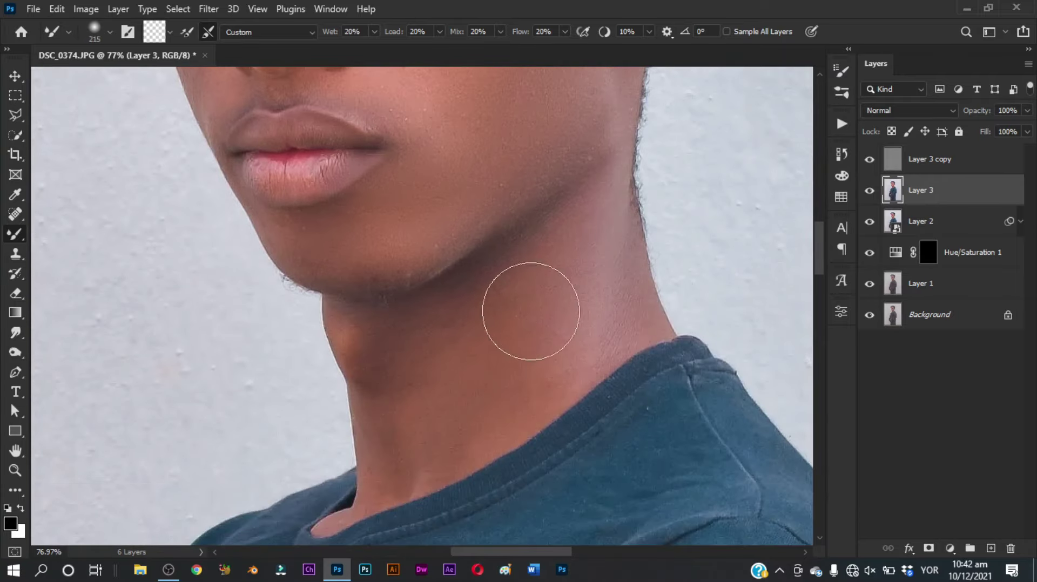
{"action": "right_click", "coordinate": [461, 393], "text": "alt"}
{"action": "left_click_drag", "start_coordinate": [461, 393], "coordinate": [398, 346]}
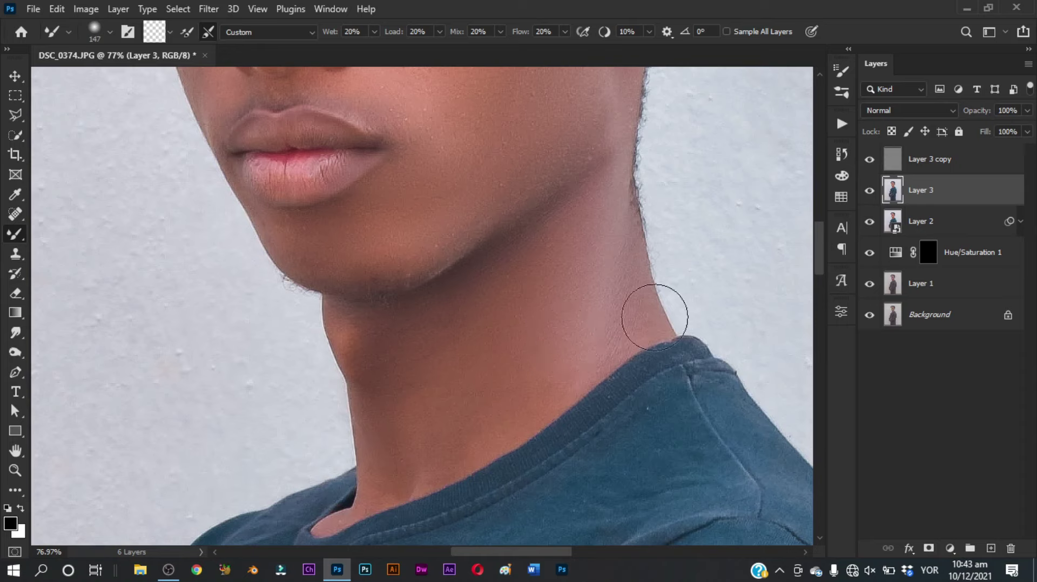
{"action": "scroll", "coordinate": [621, 319], "scroll_direction": "down", "scroll_amount": 3}
{"action": "scroll", "coordinate": [621, 327], "scroll_direction": "down", "scroll_amount": 3}
{"action": "scroll", "coordinate": [622, 327], "scroll_direction": "down", "scroll_amount": 3}
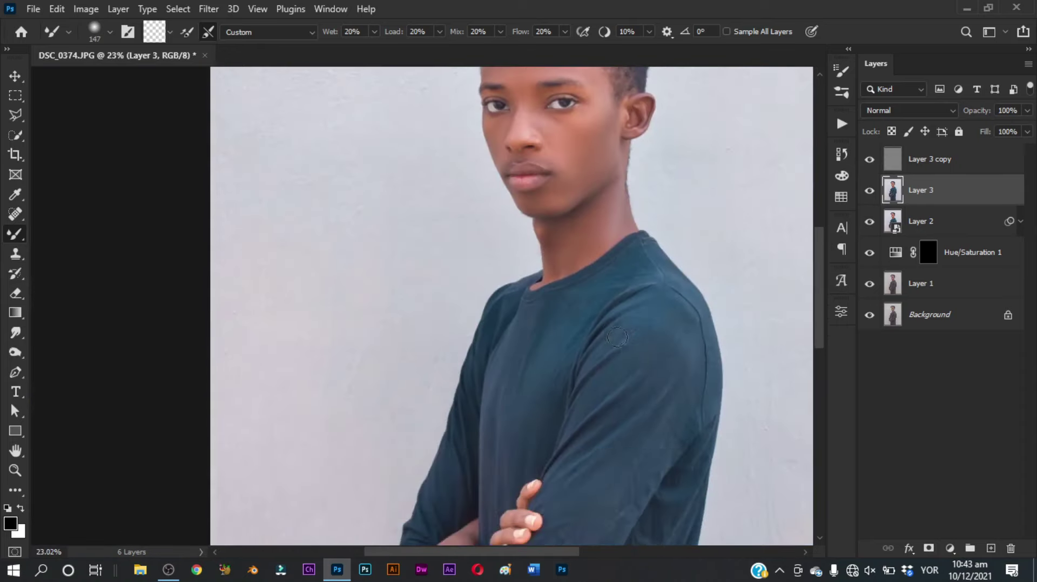
{"action": "scroll", "coordinate": [610, 338], "scroll_direction": "down", "scroll_amount": 5}
{"action": "scroll", "coordinate": [608, 342], "scroll_direction": "down", "scroll_amount": 2}
{"action": "scroll", "coordinate": [449, 373], "scroll_direction": "up", "scroll_amount": 3}
{"action": "scroll", "coordinate": [449, 373], "scroll_direction": "up", "scroll_amount": 1}
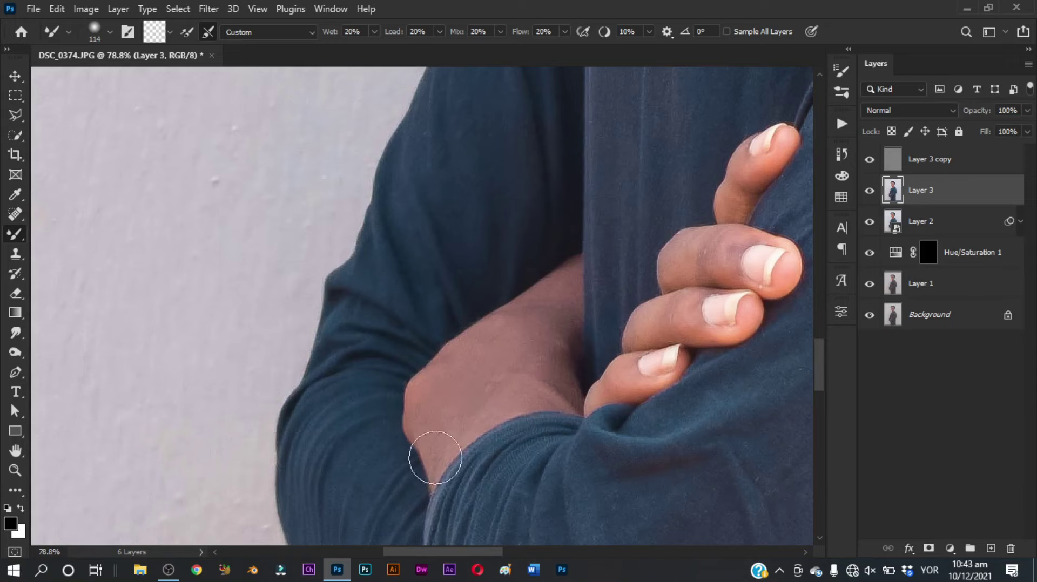
{"action": "scroll", "coordinate": [648, 323], "scroll_direction": "down", "scroll_amount": 4}
{"action": "scroll", "coordinate": [648, 331], "scroll_direction": "down", "scroll_amount": 1}
{"action": "scroll", "coordinate": [645, 324], "scroll_direction": "down", "scroll_amount": 1}
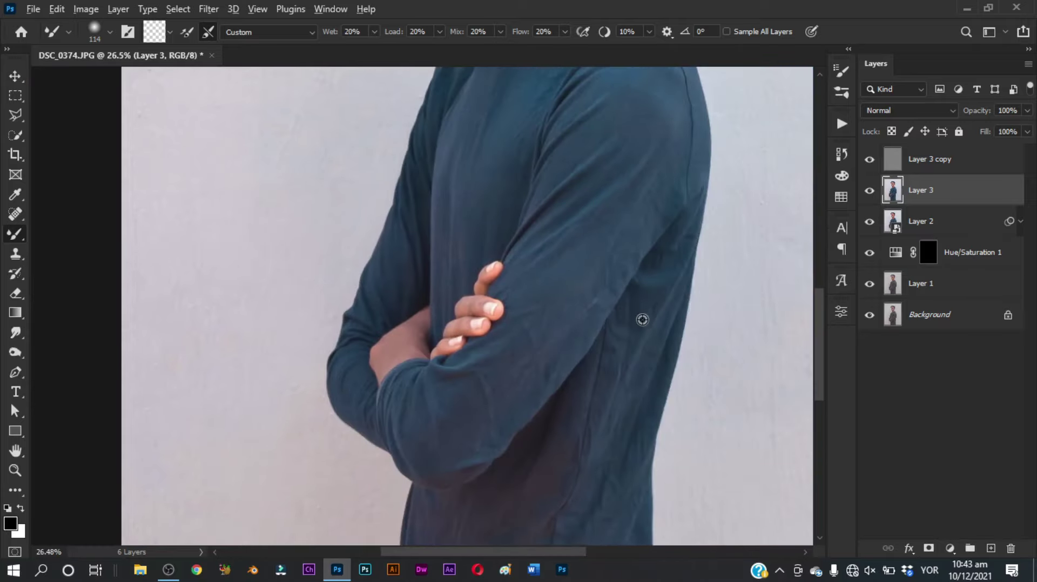
{"action": "scroll", "coordinate": [640, 310], "scroll_direction": "down", "scroll_amount": 2}
{"action": "scroll", "coordinate": [637, 270], "scroll_direction": "up", "scroll_amount": 2}
{"action": "scroll", "coordinate": [654, 222], "scroll_direction": "up", "scroll_amount": 1}
{"action": "scroll", "coordinate": [655, 217], "scroll_direction": "up", "scroll_amount": 3}
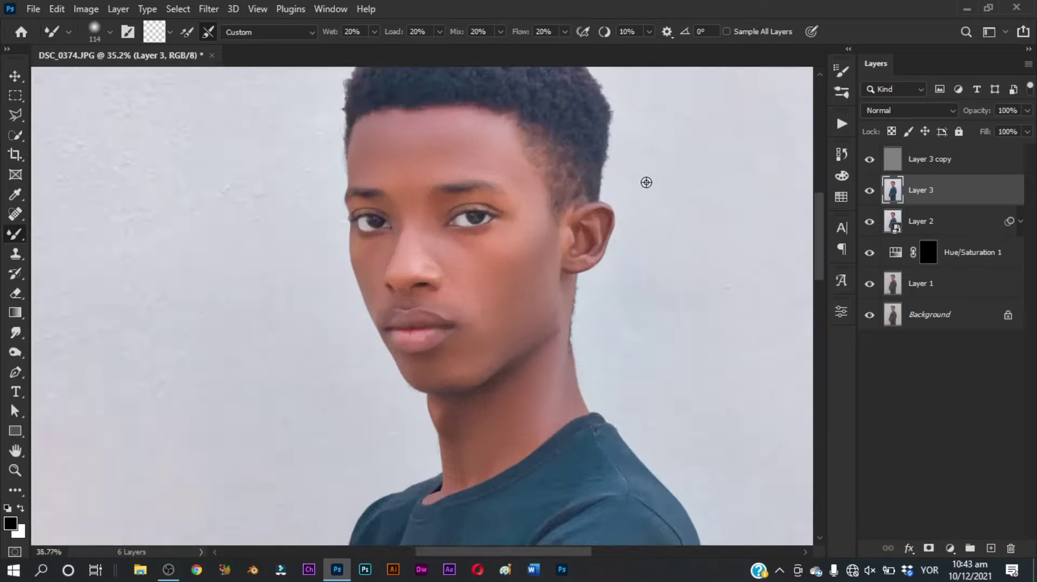
{"action": "scroll", "coordinate": [646, 180], "scroll_direction": "up", "scroll_amount": 3}
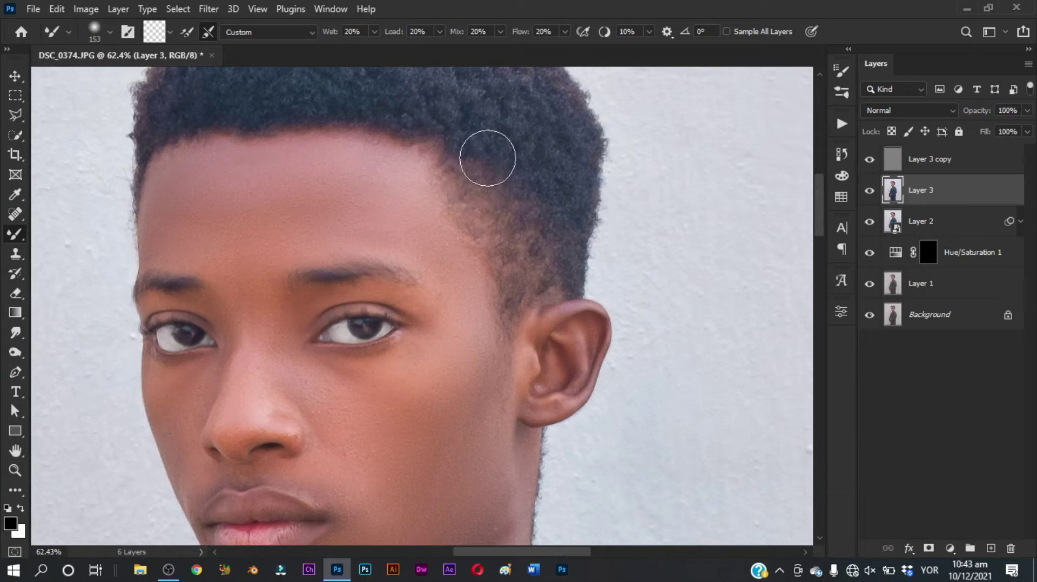
- Blend the hair along the temple hairline, halving and then slightly enlarging the brush
{"action": "left_click_drag", "start_coordinate": [543, 219], "coordinate": [541, 266]}
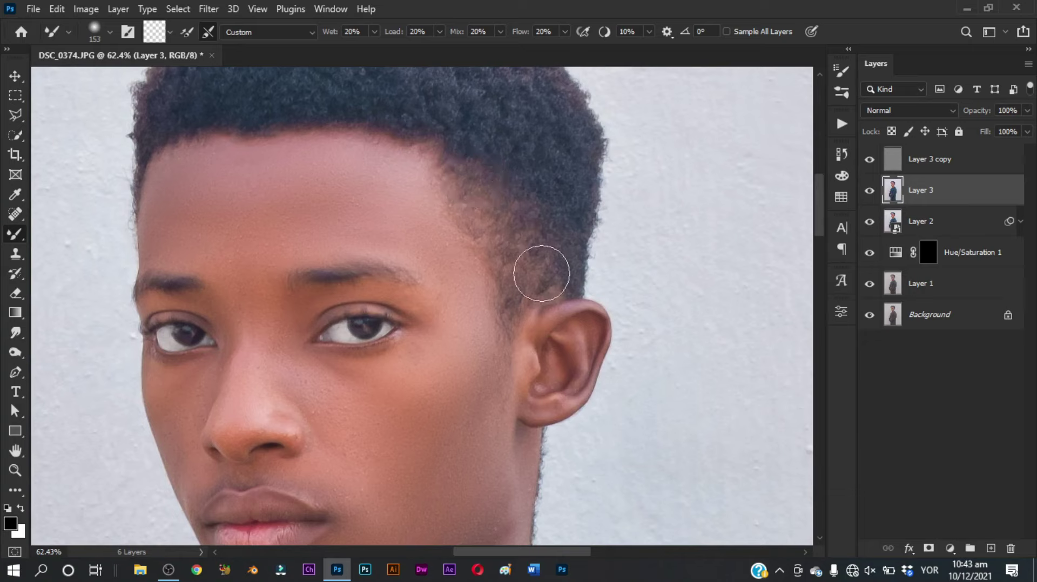
{"action": "key", "text": "bracketleft"}
{"action": "key", "text": "bracketleft"}
{"action": "key", "text": "bracketleft"}
{"action": "left_click_drag", "start_coordinate": [509, 272], "coordinate": [523, 272]}
{"action": "scroll", "coordinate": [538, 226], "scroll_direction": "up", "scroll_amount": 3}
{"action": "left_click_drag", "start_coordinate": [521, 225], "coordinate": [546, 224]}
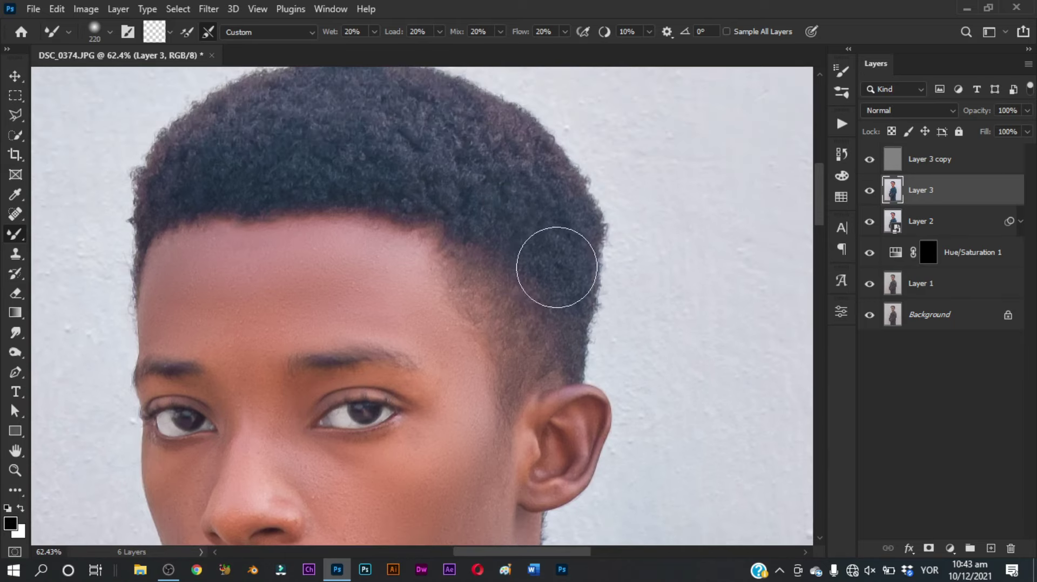
- Soften the hair across the top of the head with a smaller brush, then zoom out
{"action": "scroll", "coordinate": [602, 225], "scroll_direction": "up", "scroll_amount": 2}
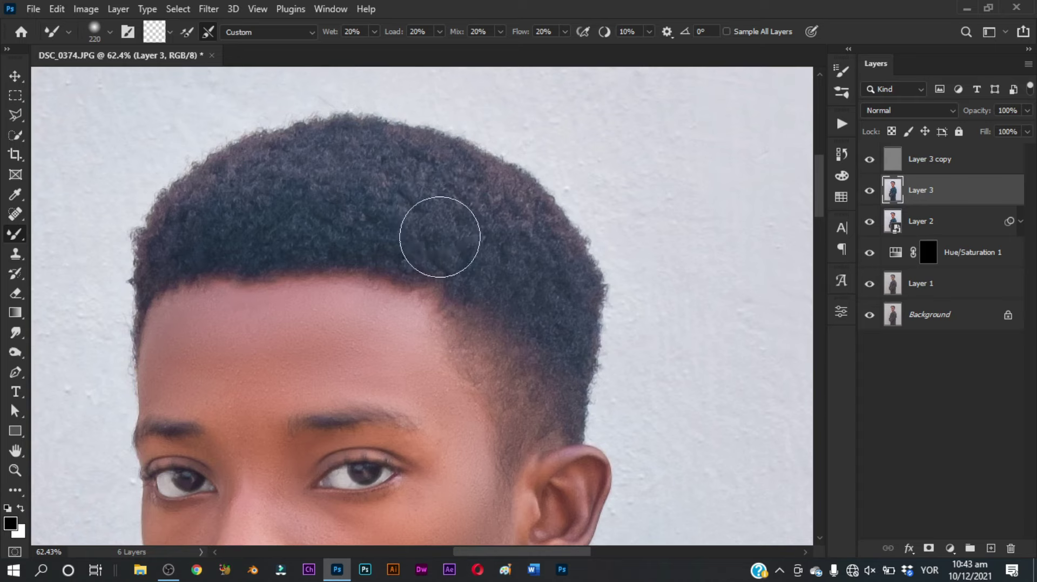
{"action": "left_click_drag", "start_coordinate": [473, 263], "coordinate": [455, 263]}
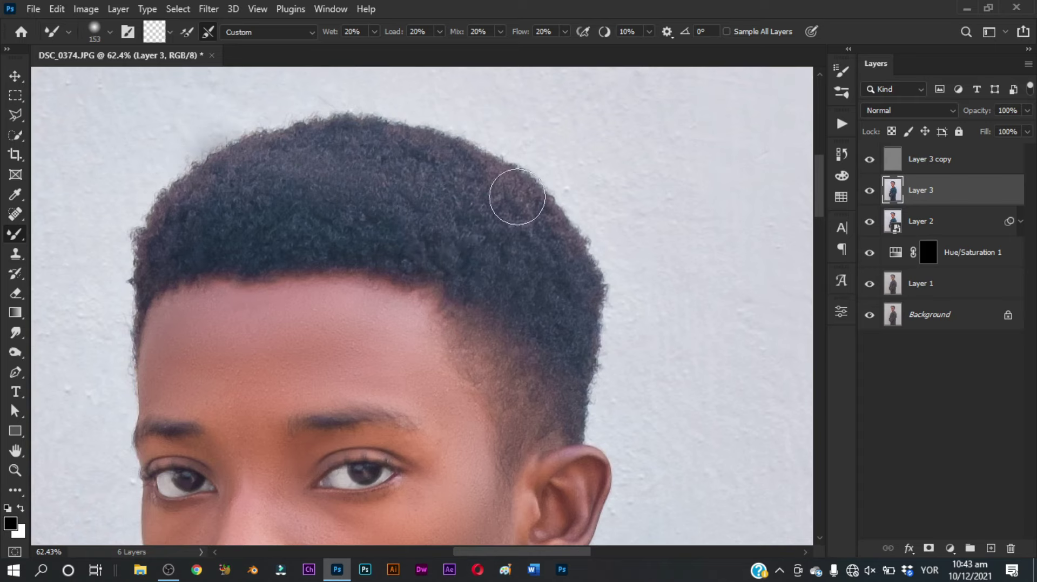
{"action": "scroll", "coordinate": [654, 296], "scroll_direction": "down", "scroll_amount": 3}
{"action": "scroll", "coordinate": [651, 296], "scroll_direction": "up", "scroll_amount": 1}
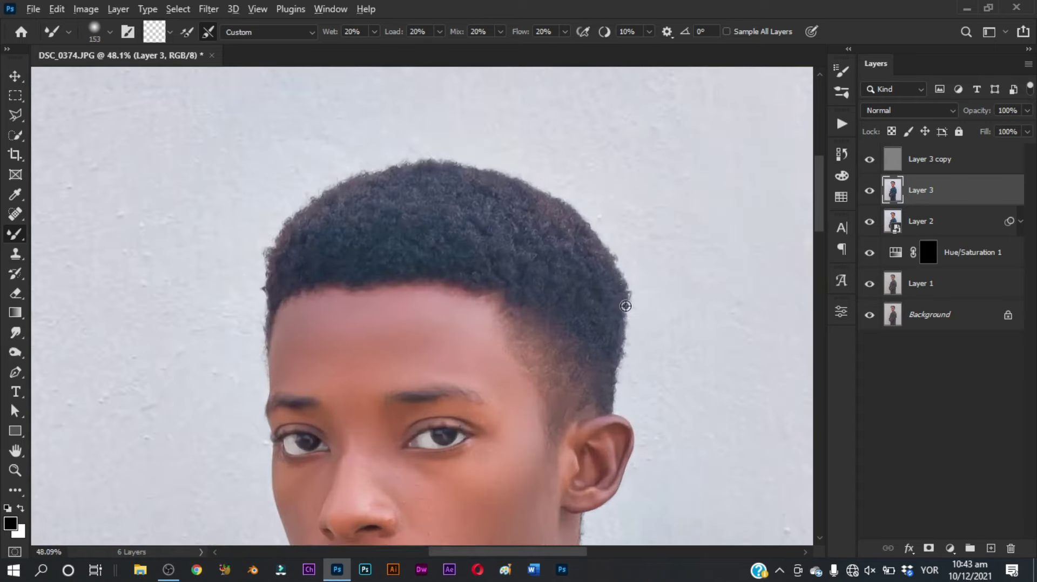
{"action": "scroll", "coordinate": [624, 300], "scroll_direction": "down", "scroll_amount": 1}
{"action": "scroll", "coordinate": [643, 324], "scroll_direction": "down", "scroll_amount": 1}
{"action": "scroll", "coordinate": [653, 363], "scroll_direction": "down", "scroll_amount": 1}
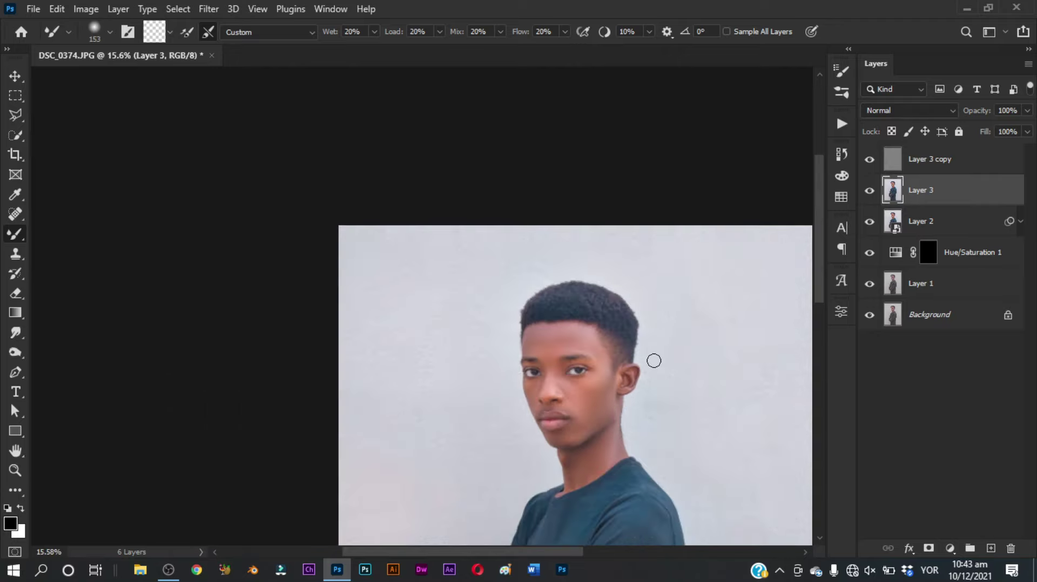
{"action": "scroll", "coordinate": [654, 360], "scroll_direction": "down", "scroll_amount": 2}
{"action": "scroll", "coordinate": [653, 361], "scroll_direction": "down", "scroll_amount": 1}
{"action": "scroll", "coordinate": [651, 345], "scroll_direction": "down", "scroll_amount": 1}
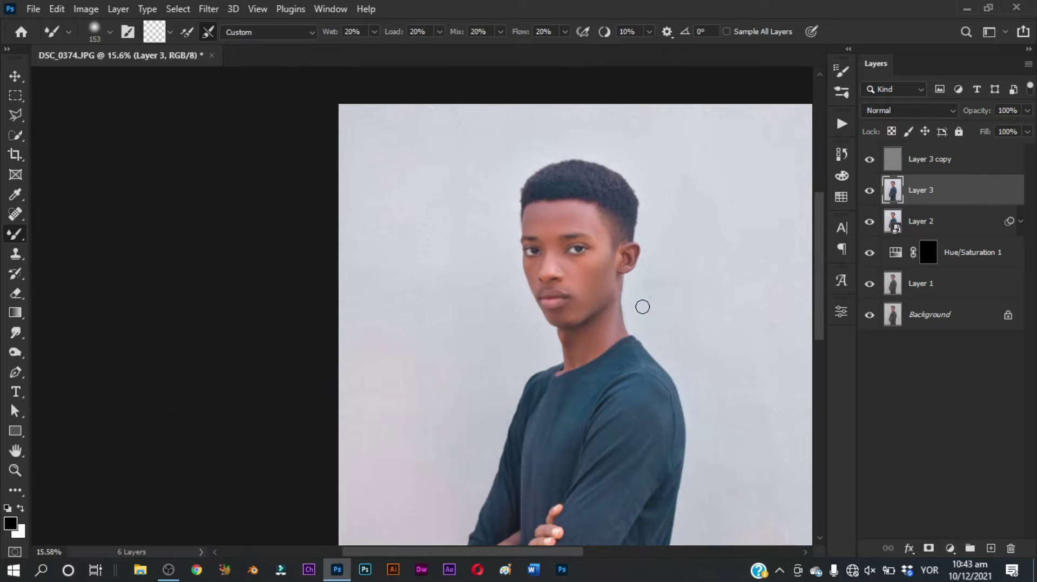
{"action": "scroll", "coordinate": [642, 307], "scroll_direction": "down", "scroll_amount": 1}
{"action": "scroll", "coordinate": [634, 310], "scroll_direction": "down", "scroll_amount": 1}
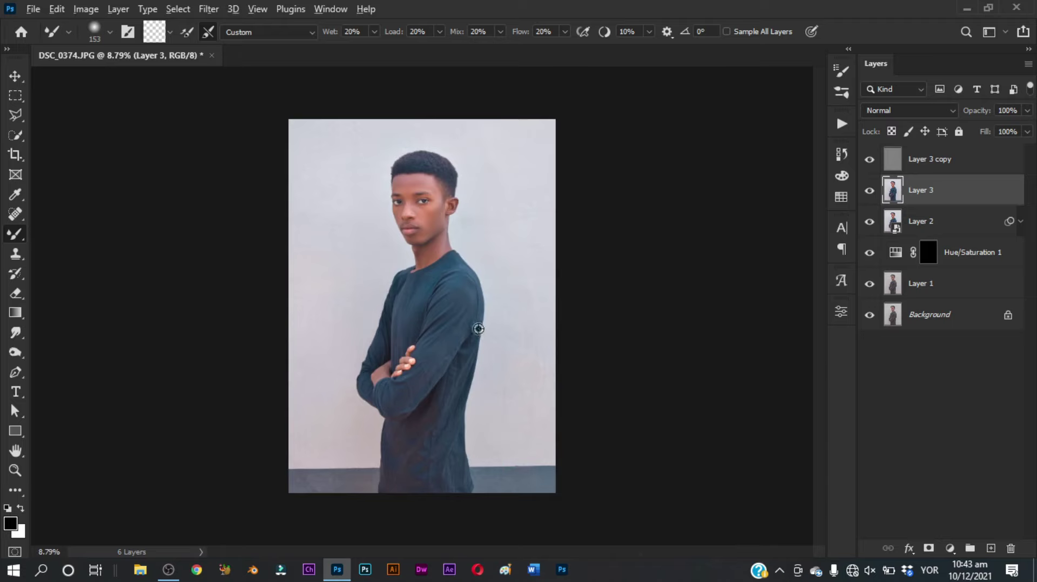
{"action": "scroll", "coordinate": [470, 310], "scroll_direction": "up", "scroll_amount": 1}
{"action": "scroll", "coordinate": [472, 303], "scroll_direction": "down", "scroll_amount": 1}
- Stamp all visible retouching from Layer 3 copy into a new merged Layer 4
{"action": "key", "text": "v"}
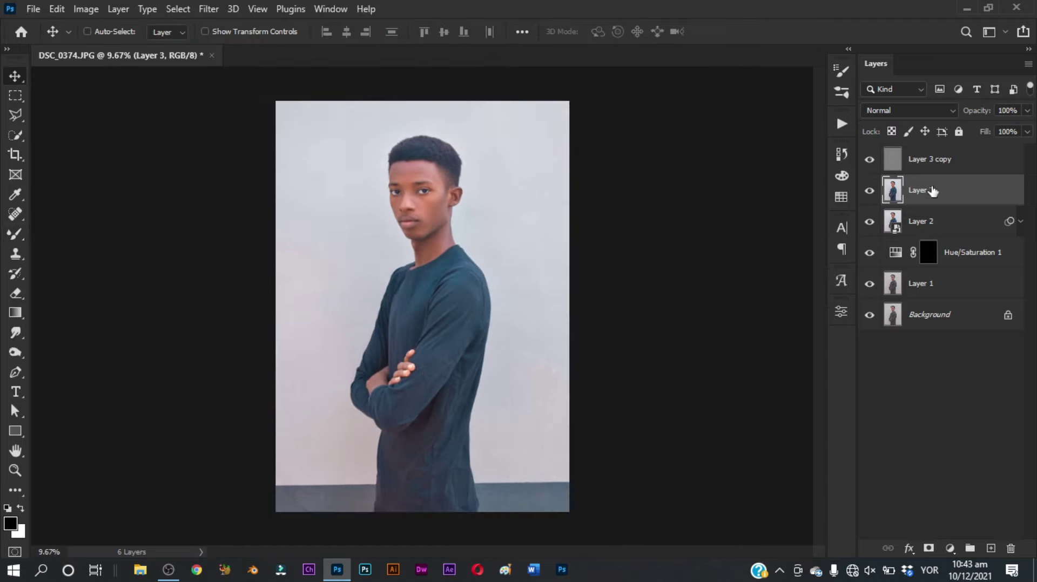
{"action": "left_click", "coordinate": [967, 165]}
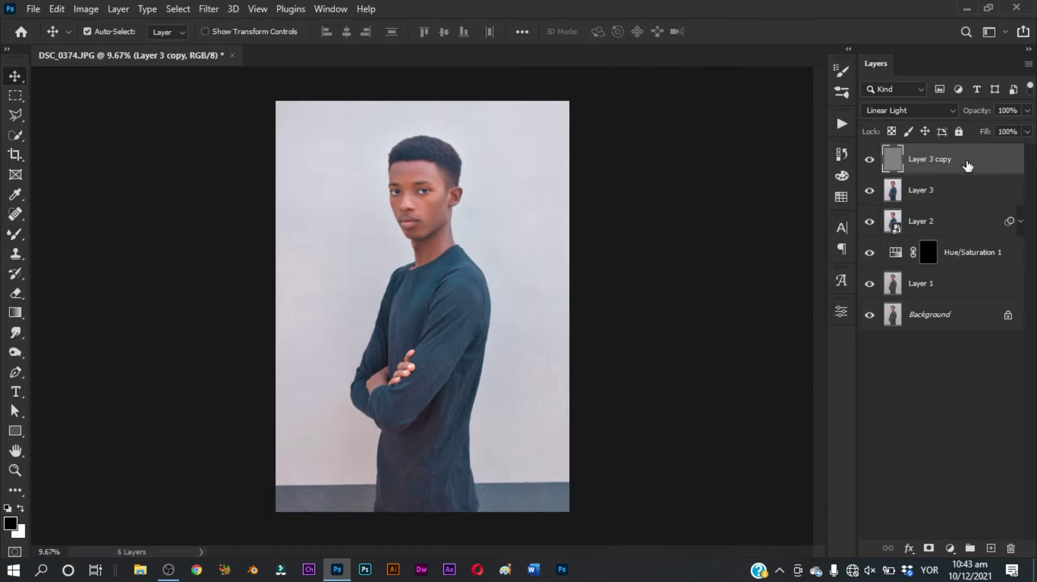
{"action": "key", "text": "ctrl+shift+alt+n"}
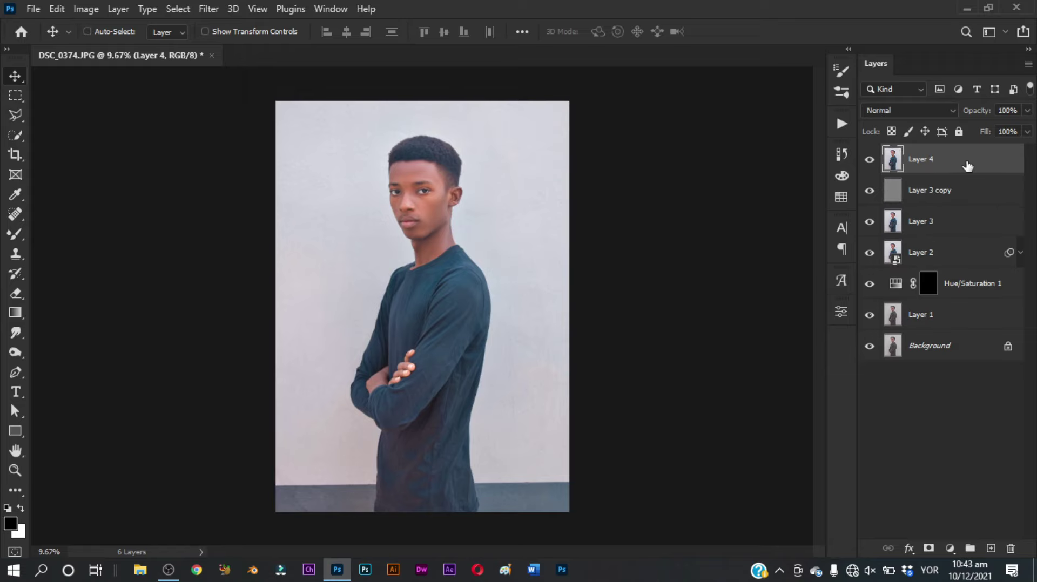
- Add a Levels 1 adjustment layer with the white input pulled in to about 201
{"action": "left_click", "coordinate": [950, 548]}
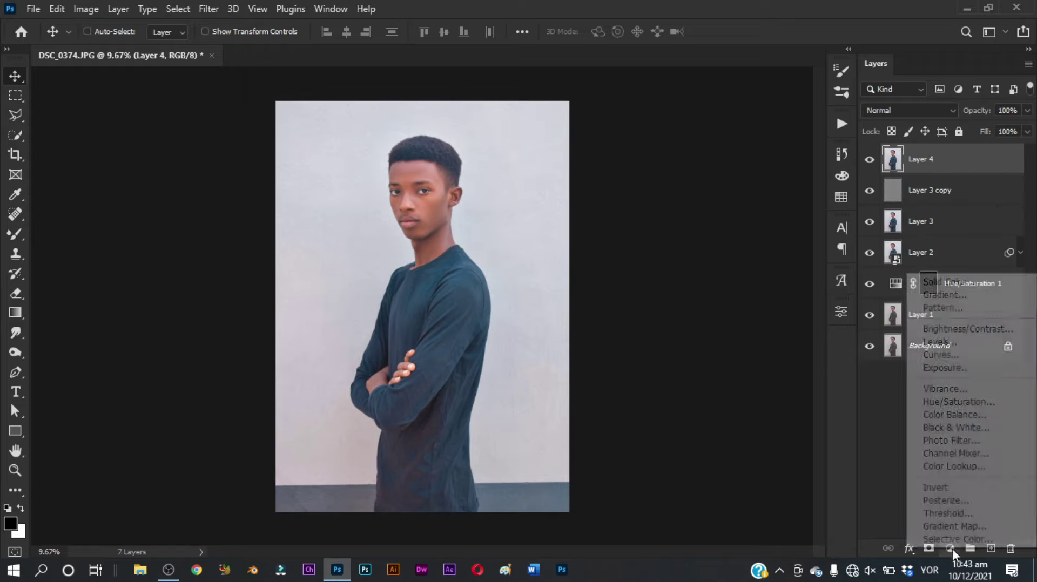
{"action": "left_click", "coordinate": [958, 345]}
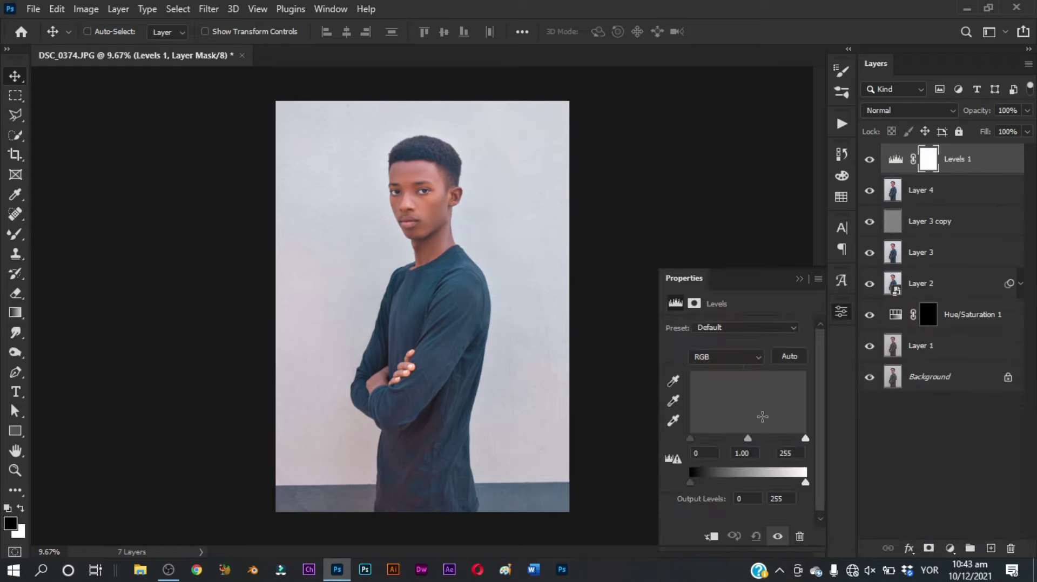
{"action": "left_click_drag", "start_coordinate": [803, 438], "coordinate": [781, 435]}
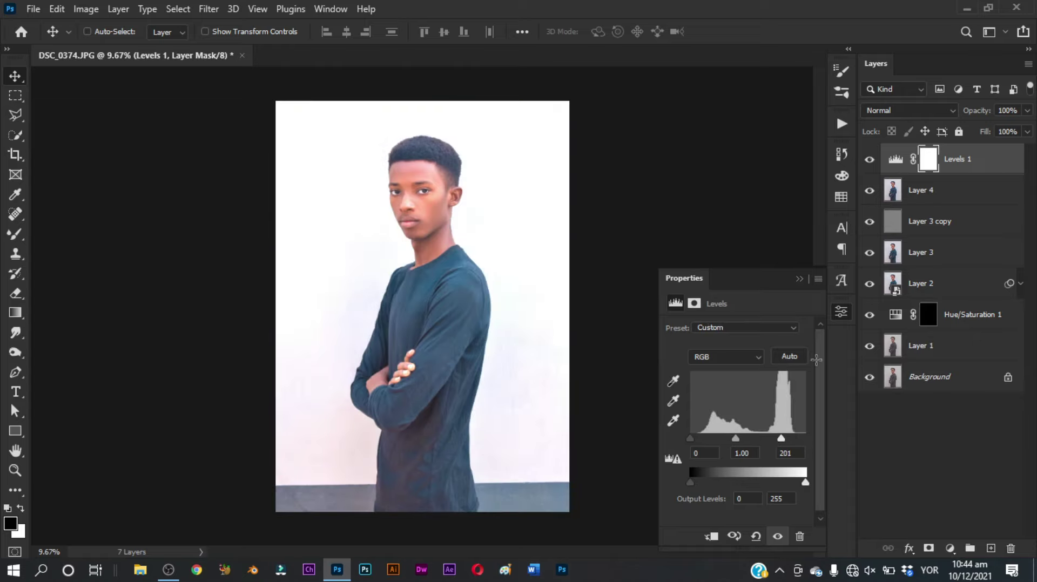
{"action": "left_click", "coordinate": [800, 278]}
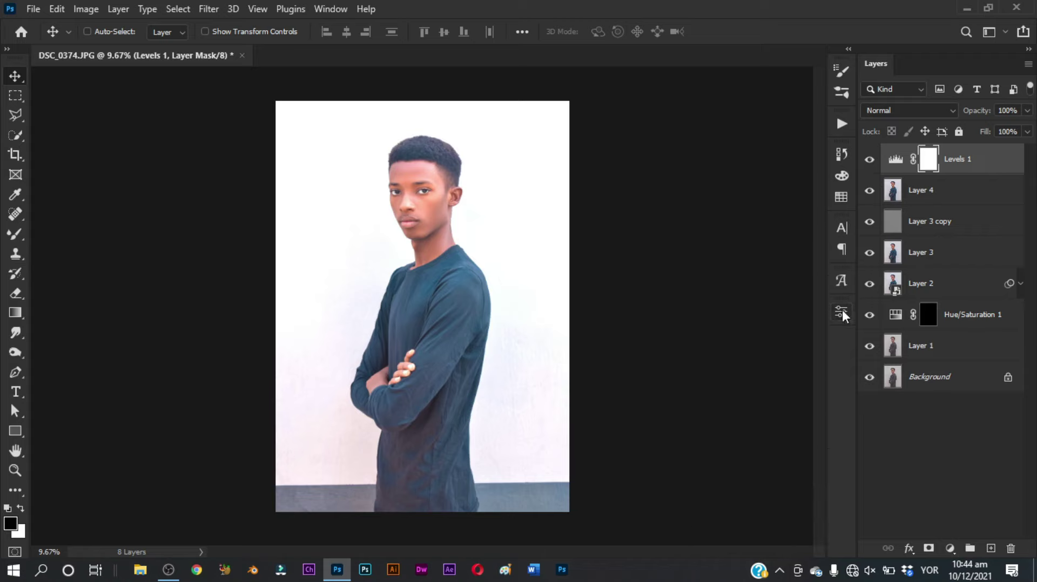
- Invert the Levels 1 mask to black so the brightening is hidden
{"action": "key", "text": "ctrl+i"}
{"action": "scroll", "coordinate": [312, 109], "scroll_direction": "up", "scroll_amount": 2}
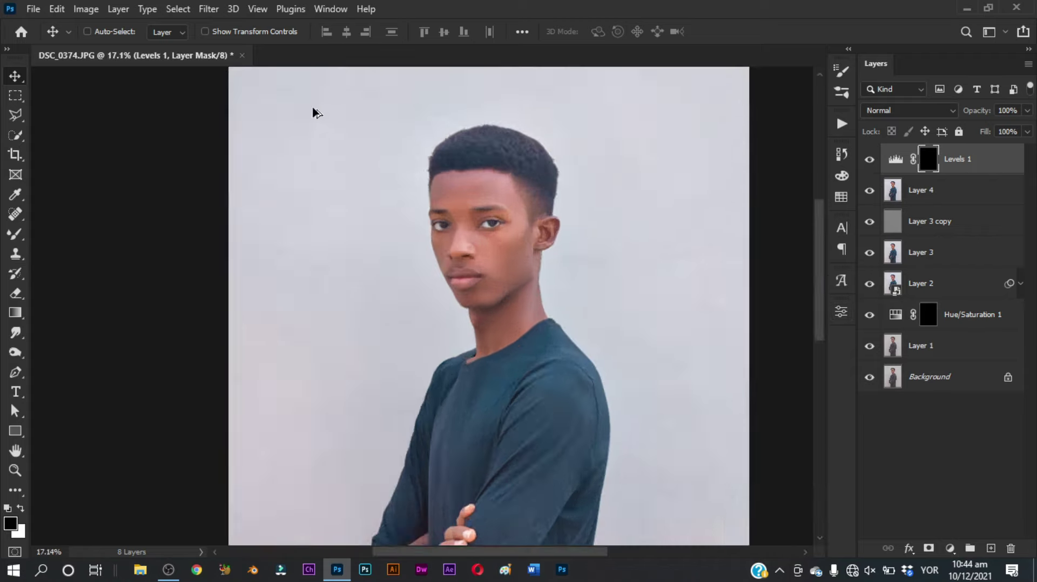
{"action": "scroll", "coordinate": [569, 247], "scroll_direction": "up", "scroll_amount": 2}
{"action": "scroll", "coordinate": [444, 234], "scroll_direction": "up", "scroll_amount": 2}
{"action": "scroll", "coordinate": [420, 216], "scroll_direction": "up", "scroll_amount": 1}
- Switch from the Mixer Brush to the regular Brush and adjust its flow setting
{"action": "key", "text": "b"}
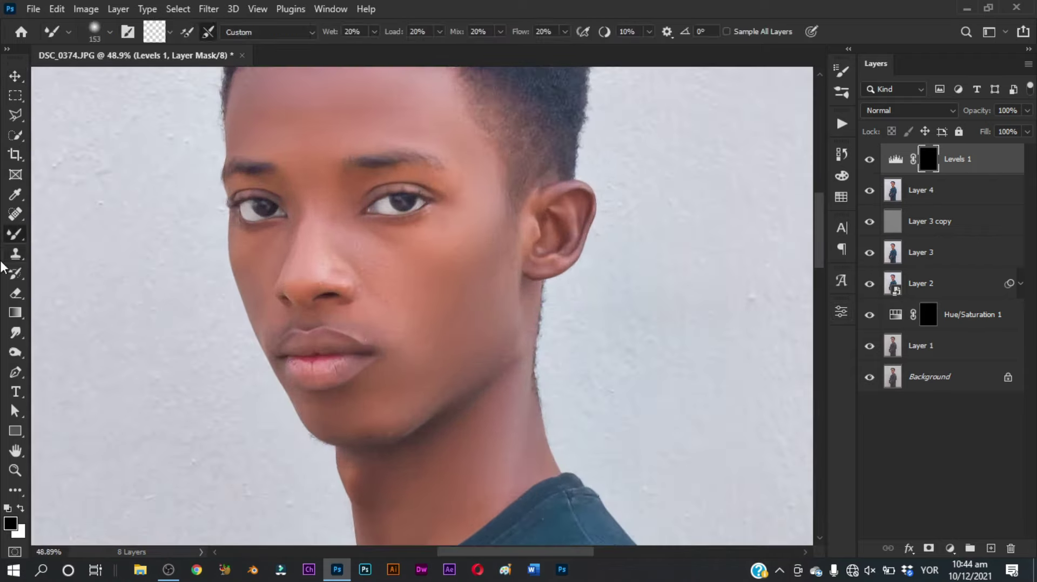
{"action": "right_click", "coordinate": [16, 237]}
{"action": "left_click", "coordinate": [59, 233]}
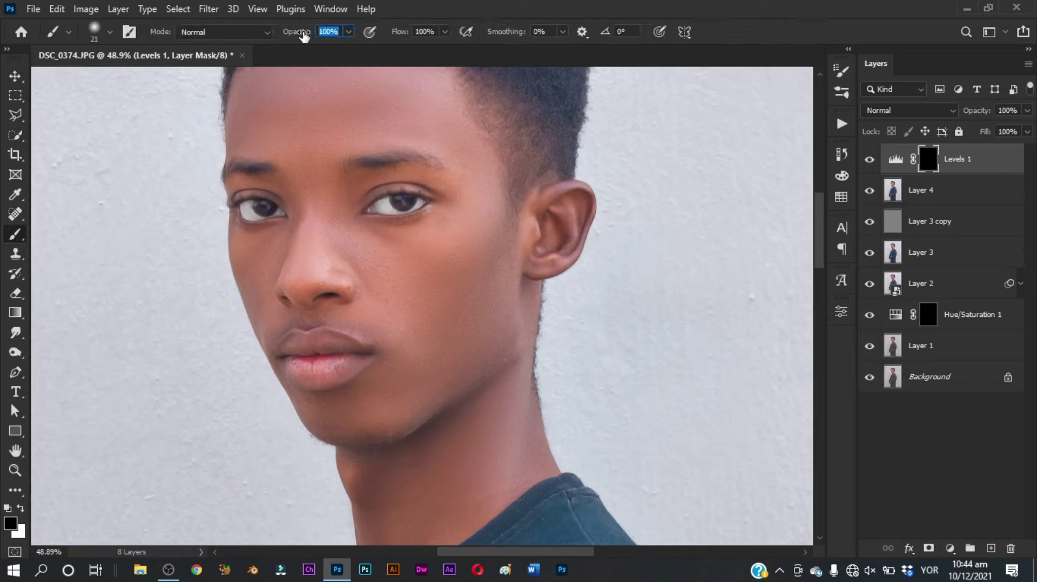
{"action": "type", "text": "30"}
{"action": "key", "text": "Tab"}
{"action": "type", "text": "5"}
{"action": "key", "text": "Return"}
- Paint white on the Levels 1 mask over the cheek and forehead
{"action": "mouse_move", "coordinate": [425, 289]}
{"action": "left_mouse_down"}
{"action": "mouse_move", "coordinate": [448, 283]}
{"action": "mouse_move", "coordinate": [444, 267]}
{"action": "left_mouse_up"}
{"action": "key", "text": "x"}
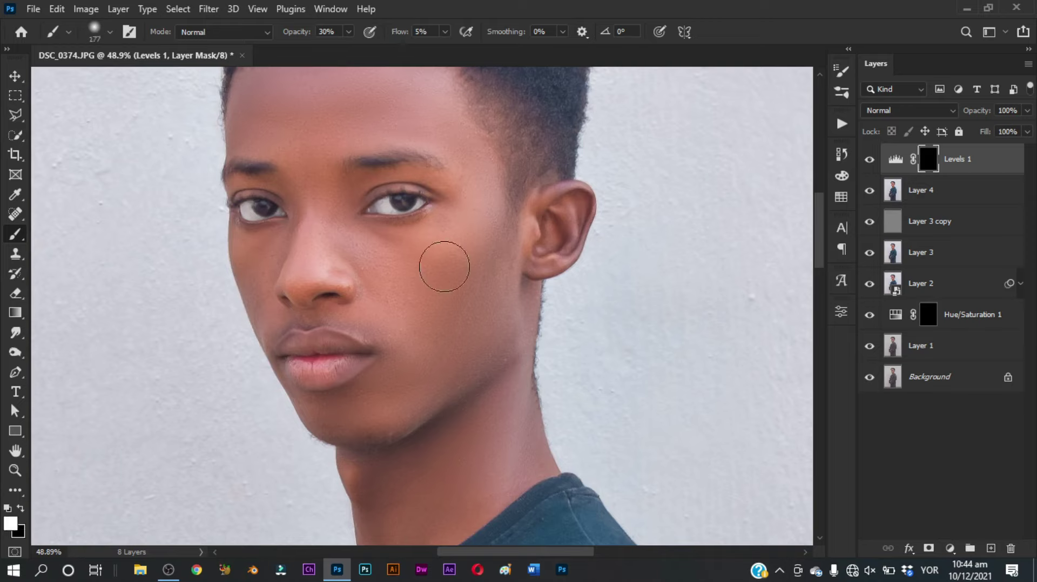
{"action": "key", "text": "bracketleft"}
{"action": "scroll", "coordinate": [446, 307], "scroll_direction": "down", "scroll_amount": 3}
{"action": "scroll", "coordinate": [449, 355], "scroll_direction": "up", "scroll_amount": 2}
{"action": "scroll", "coordinate": [450, 300], "scroll_direction": "up", "scroll_amount": 1}
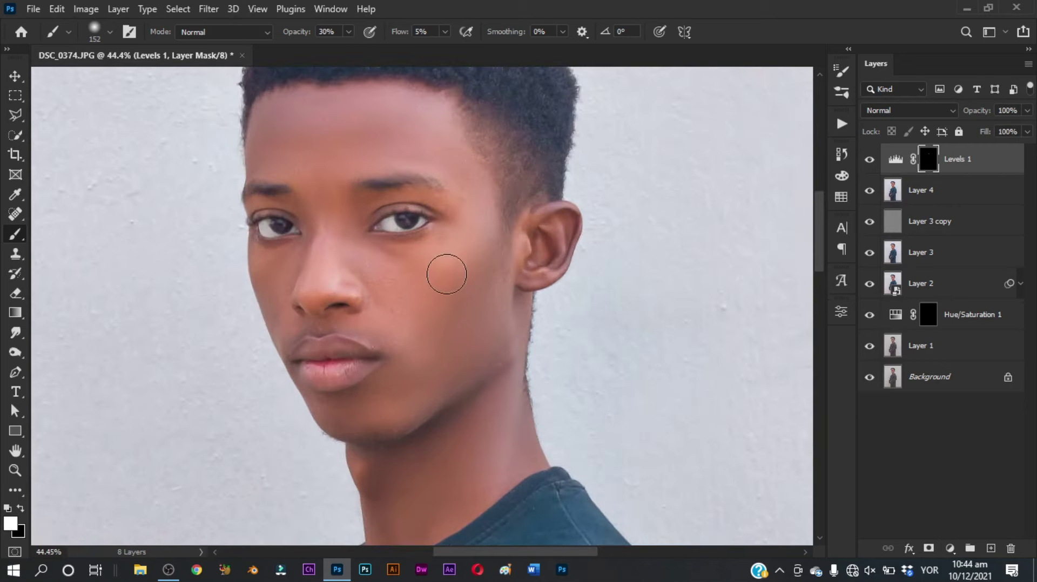
{"action": "scroll", "coordinate": [419, 303], "scroll_direction": "up", "scroll_amount": 1}
{"action": "scroll", "coordinate": [397, 324], "scroll_direction": "up", "scroll_amount": 1}
{"action": "key", "text": "bracketright"}
{"action": "key", "text": "bracketright"}
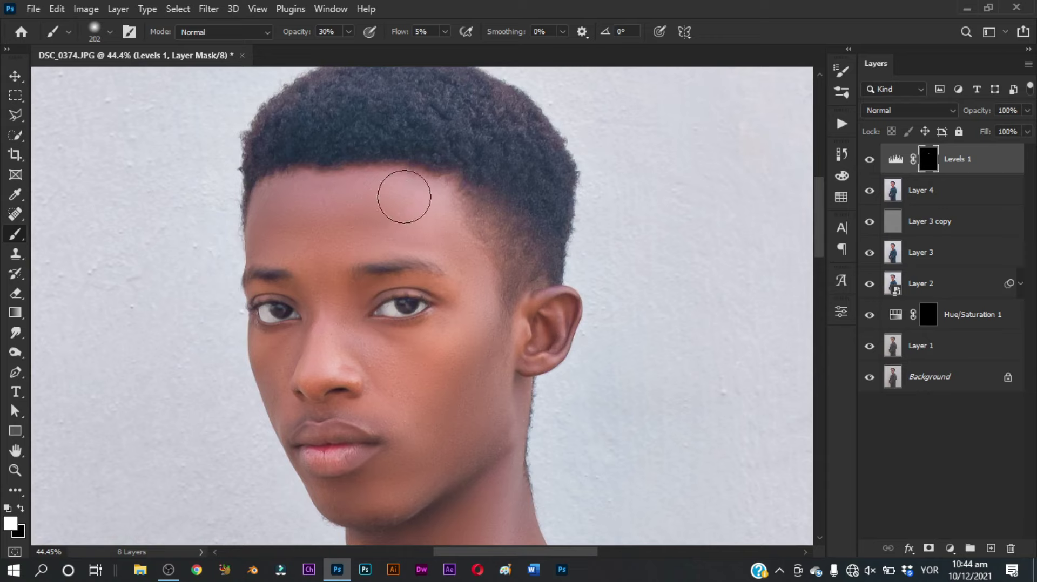
- Paint white on the mask over the chin and jaw with a smaller brush
{"action": "scroll", "coordinate": [380, 378], "scroll_direction": "up", "scroll_amount": 3}
{"action": "key", "text": "bracketleft"}
{"action": "key", "text": "bracketleft"}
{"action": "key", "text": "bracketleft"}
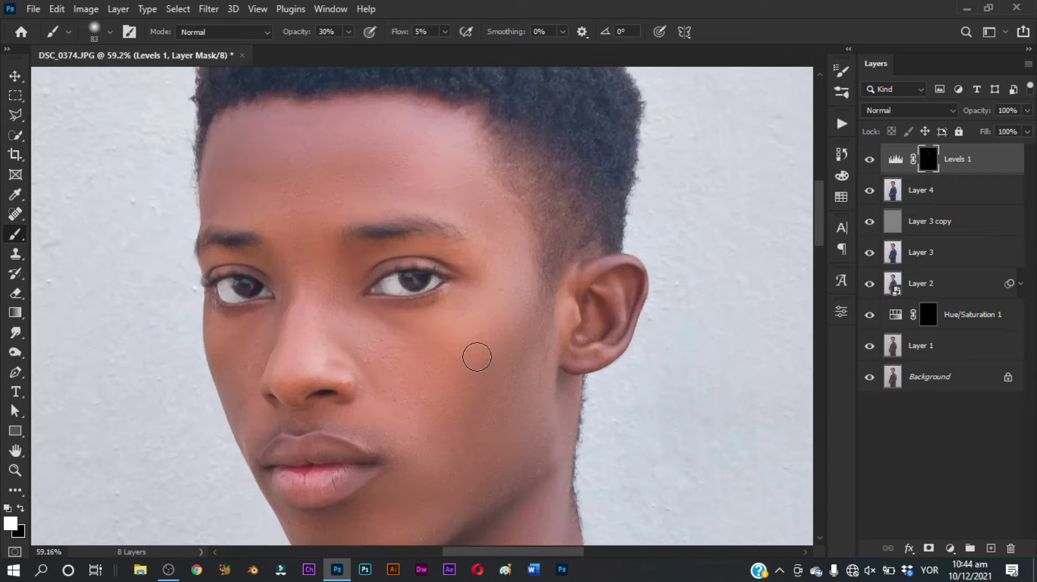
{"action": "scroll", "coordinate": [477, 357], "scroll_direction": "down", "scroll_amount": 3}
{"action": "scroll", "coordinate": [477, 378], "scroll_direction": "up", "scroll_amount": 1}
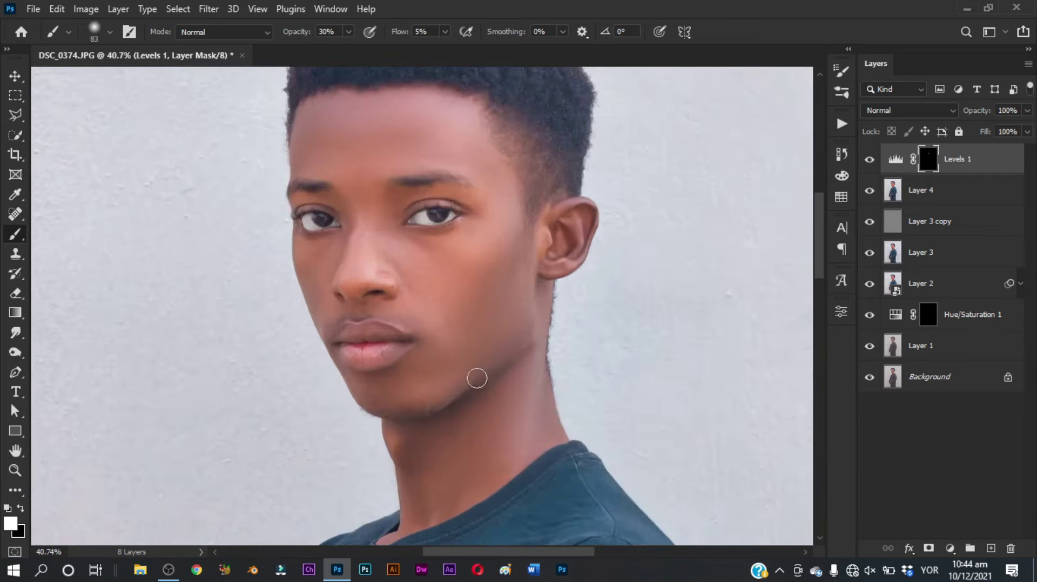
{"action": "scroll", "coordinate": [502, 367], "scroll_direction": "up", "scroll_amount": 1}
{"action": "scroll", "coordinate": [486, 378], "scroll_direction": "up", "scroll_amount": 1}
{"action": "mouse_move", "coordinate": [377, 399]}
{"action": "left_mouse_down"}
{"action": "mouse_move", "coordinate": [352, 398]}
{"action": "mouse_move", "coordinate": [391, 398]}
{"action": "mouse_move", "coordinate": [354, 400]}
{"action": "left_mouse_up"}
{"action": "scroll", "coordinate": [464, 394], "scroll_direction": "down", "scroll_amount": 3}
{"action": "scroll", "coordinate": [491, 391], "scroll_direction": "down", "scroll_amount": 2}
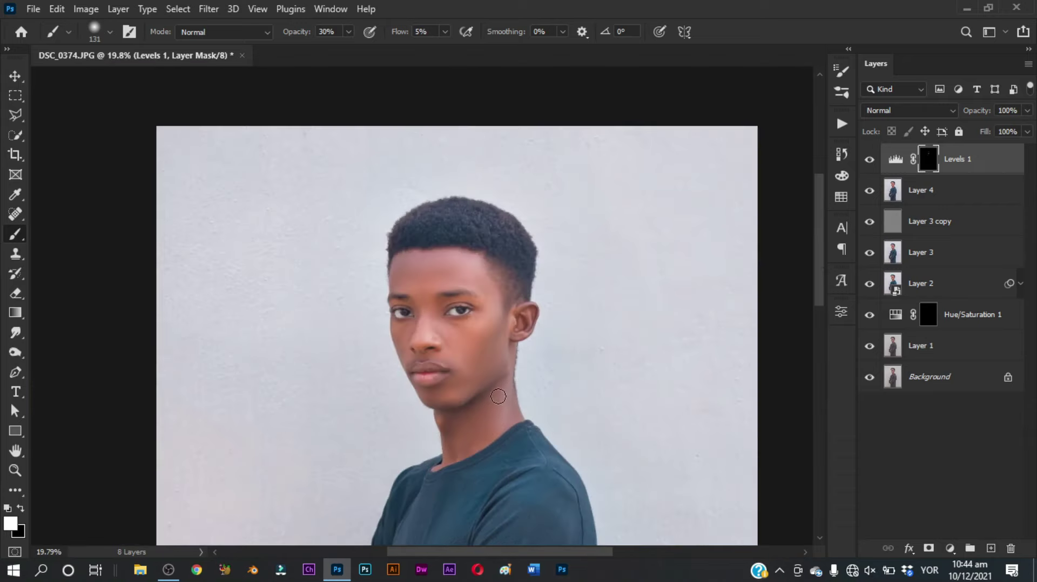
{"action": "scroll", "coordinate": [497, 397], "scroll_direction": "up", "scroll_amount": 3}
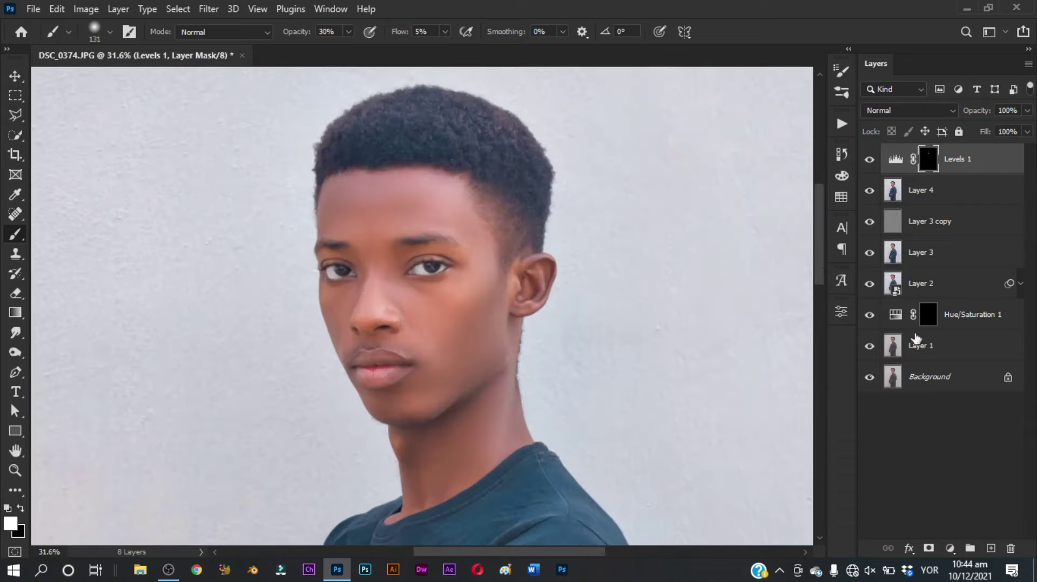
- Make Levels 1 visible again and brighten the cheek through its mask
{"action": "left_click", "coordinate": [868, 160]}
{"action": "scroll", "coordinate": [569, 232], "scroll_direction": "up", "scroll_amount": 3}
{"action": "left_click_drag", "start_coordinate": [408, 317], "coordinate": [397, 336]}
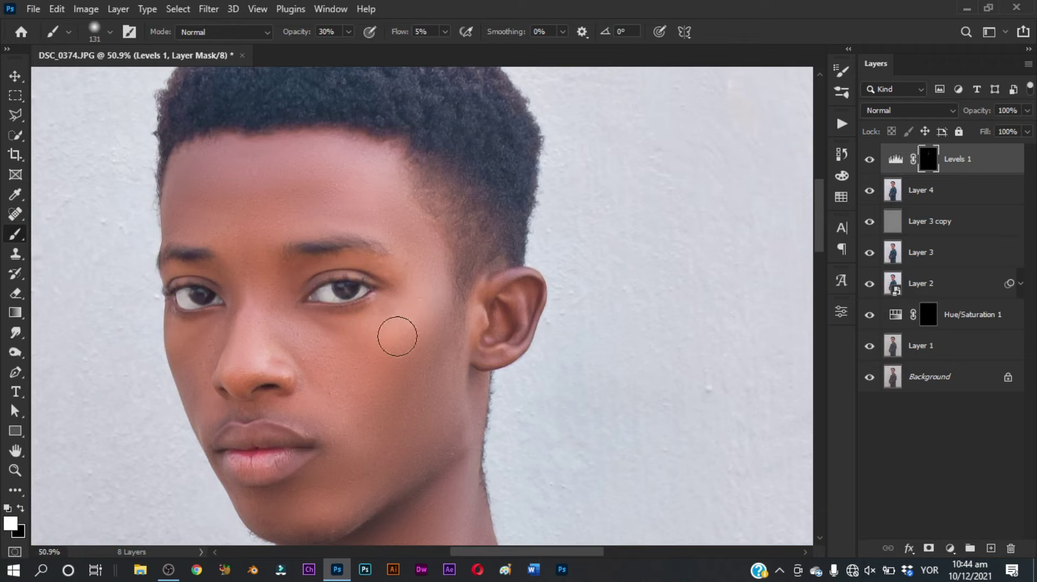
{"action": "scroll", "coordinate": [397, 337], "scroll_direction": "down", "scroll_amount": 1}
{"action": "scroll", "coordinate": [475, 365], "scroll_direction": "down", "scroll_amount": 1}
{"action": "scroll", "coordinate": [475, 367], "scroll_direction": "down", "scroll_amount": 1}
{"action": "scroll", "coordinate": [459, 394], "scroll_direction": "down", "scroll_amount": 1}
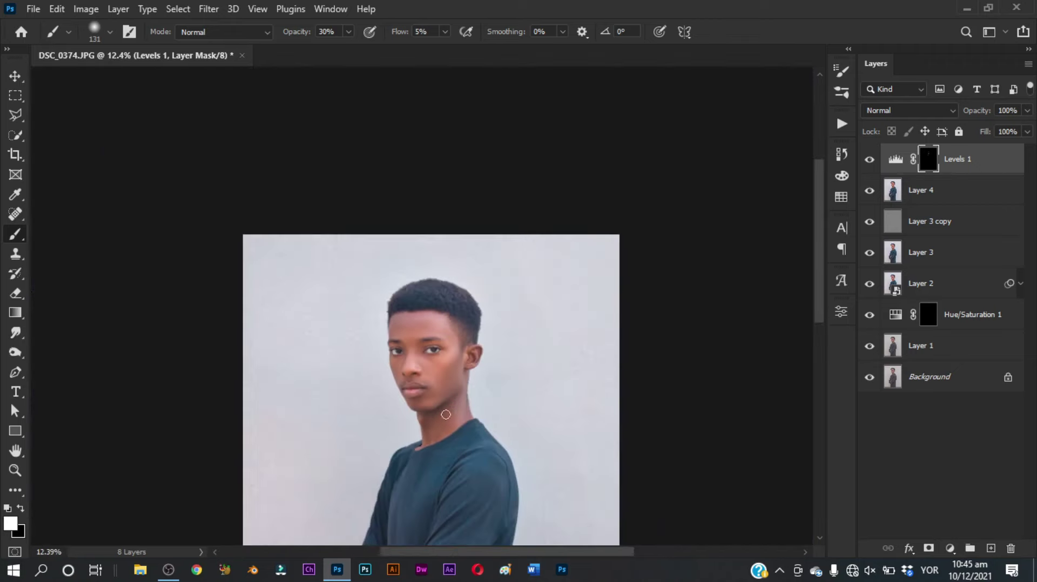
{"action": "scroll", "coordinate": [446, 414], "scroll_direction": "up", "scroll_amount": 3}
{"action": "scroll", "coordinate": [468, 377], "scroll_direction": "up", "scroll_amount": 1}
{"action": "scroll", "coordinate": [490, 321], "scroll_direction": "up", "scroll_amount": 1}
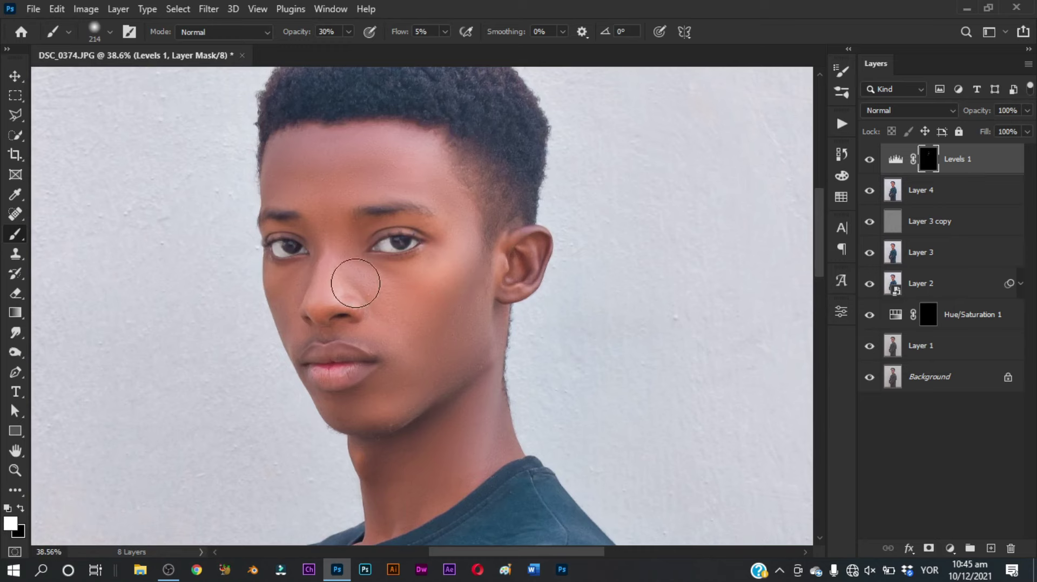
{"action": "scroll", "coordinate": [355, 283], "scroll_direction": "up", "scroll_amount": 2}
- Set brush opacity to 100% and paint the mask around the nose with a smaller brush
{"action": "left_click_drag", "start_coordinate": [342, 301], "coordinate": [326, 301]}
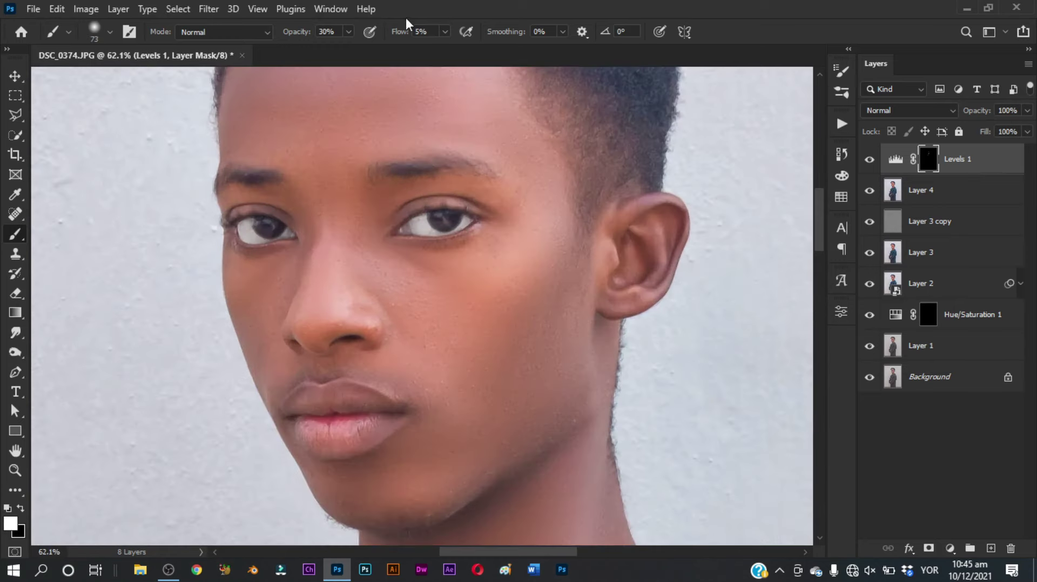
{"action": "left_click_drag", "start_coordinate": [297, 35], "coordinate": [340, 201]}
{"action": "left_click_drag", "start_coordinate": [361, 319], "coordinate": [347, 319]}
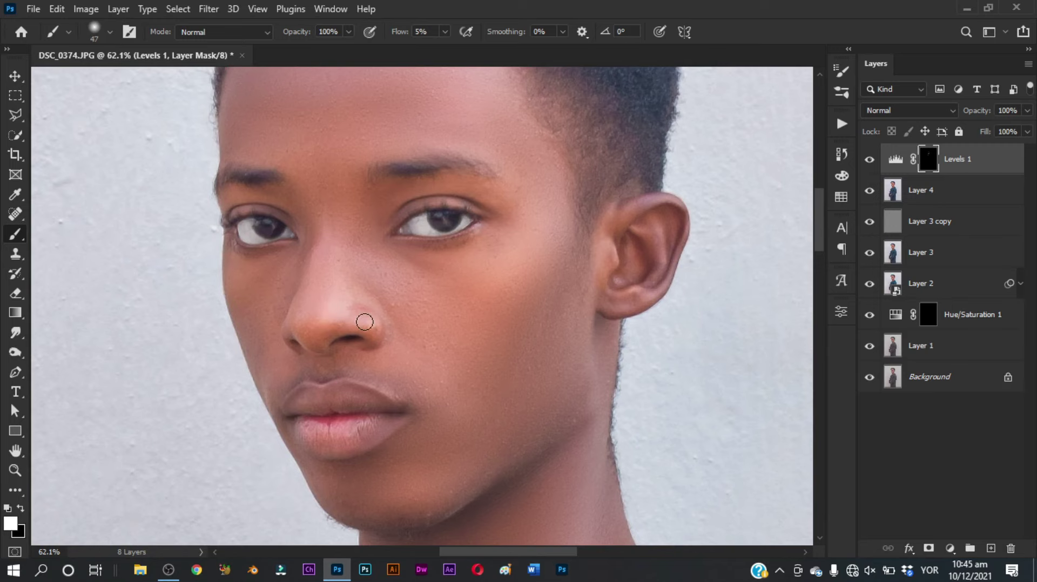
{"action": "scroll", "coordinate": [425, 308], "scroll_direction": "down", "scroll_amount": 4, "text": "alt"}
{"action": "scroll", "coordinate": [409, 304], "scroll_direction": "up", "scroll_amount": 3}
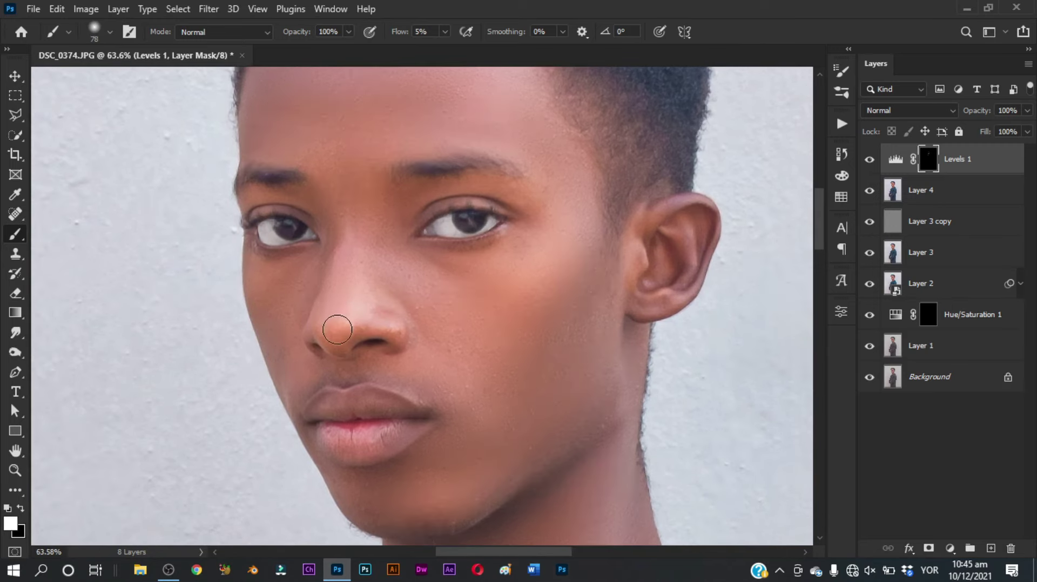
{"action": "scroll", "coordinate": [432, 277], "scroll_direction": "down", "scroll_amount": 3, "text": "alt"}
{"action": "scroll", "coordinate": [434, 286], "scroll_direction": "up", "scroll_amount": 2, "text": "alt"}
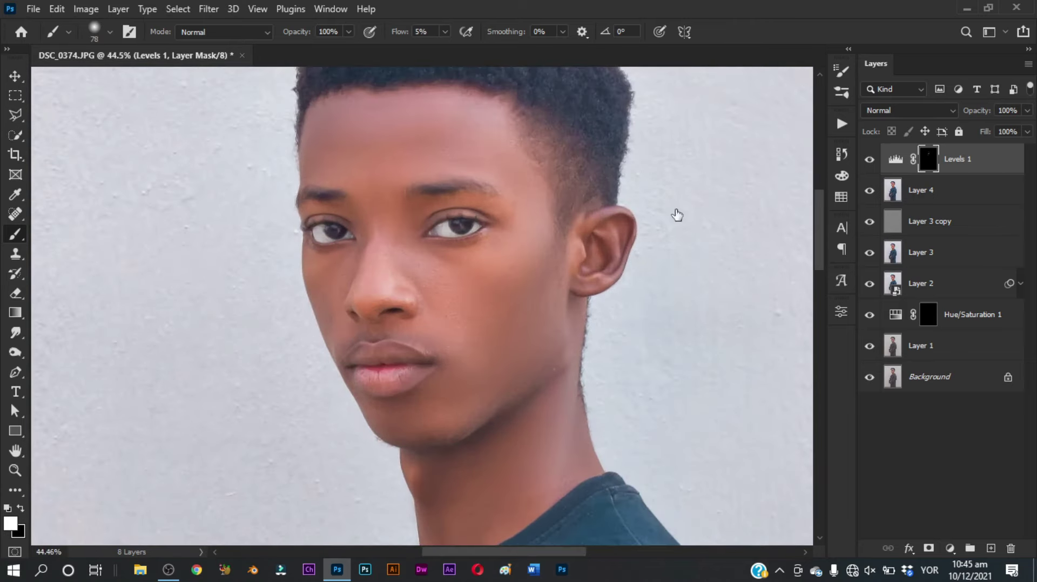
{"action": "scroll", "coordinate": [449, 273], "scroll_direction": "up", "scroll_amount": 1, "text": "alt"}
{"action": "scroll", "coordinate": [398, 265], "scroll_direction": "up", "scroll_amount": 2}
- Paint black then white around the nose, ending with a brush of about 38 px
{"action": "key", "text": "x"}
{"action": "left_click_drag", "start_coordinate": [370, 274], "coordinate": [367, 273]}
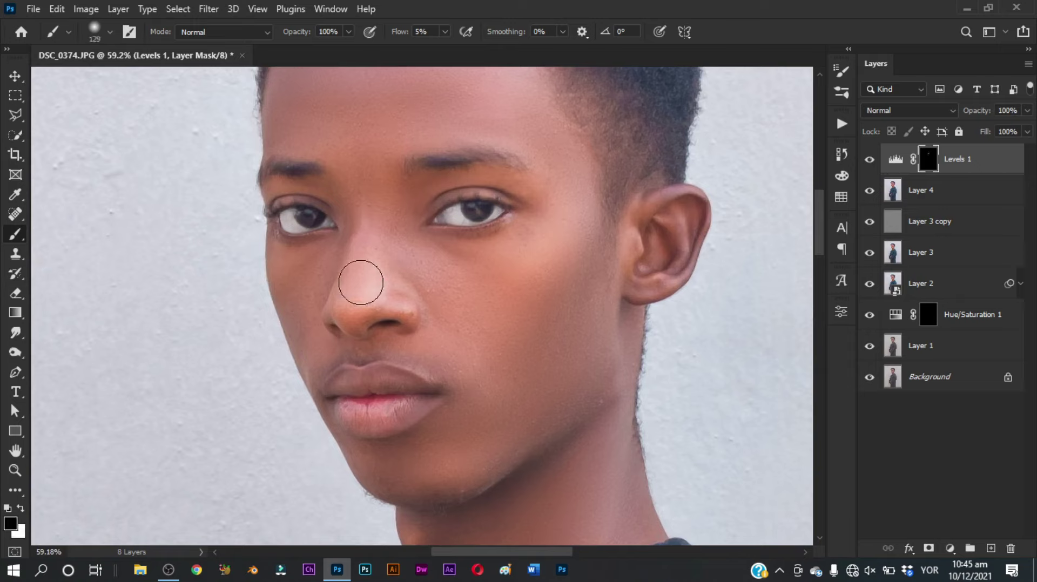
{"action": "key", "text": "x"}
{"action": "mouse_move", "coordinate": [377, 262]}
{"action": "left_mouse_down"}
{"action": "mouse_move", "coordinate": [361, 261]}
{"action": "mouse_move", "coordinate": [365, 248]}
{"action": "left_mouse_up"}
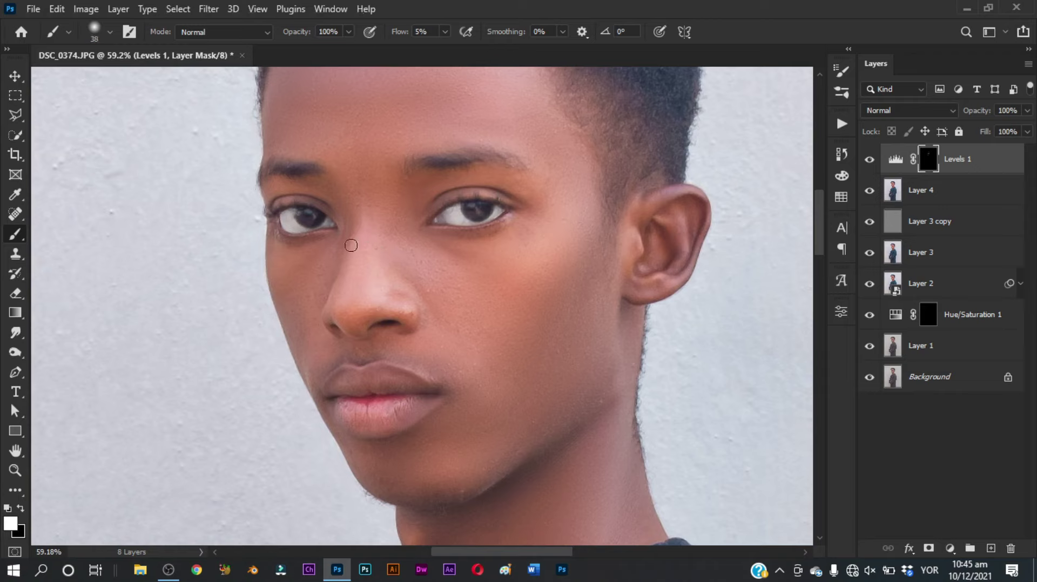
{"action": "left_click_drag", "start_coordinate": [366, 247], "coordinate": [363, 247]}
- Enlarge the brush to about 72 px and switch to painting black on the mask
{"action": "scroll", "coordinate": [458, 262], "scroll_direction": "down", "scroll_amount": 3}
{"action": "scroll", "coordinate": [470, 280], "scroll_direction": "down", "scroll_amount": 3}
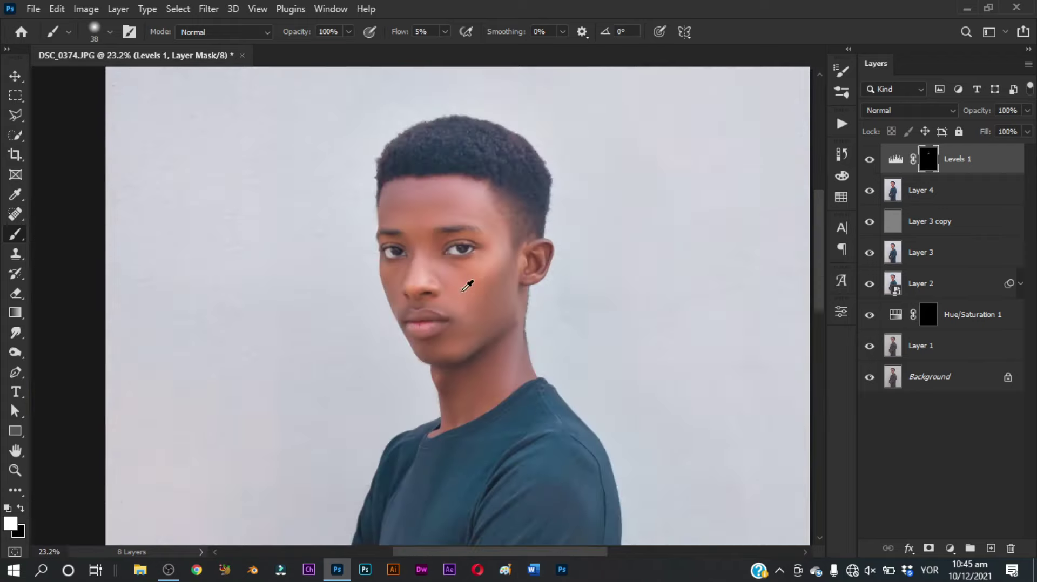
{"action": "scroll", "coordinate": [470, 289], "scroll_direction": "up", "scroll_amount": 4}
{"action": "scroll", "coordinate": [364, 287], "scroll_direction": "up", "scroll_amount": 2}
{"action": "left_click_drag", "start_coordinate": [364, 288], "coordinate": [382, 287]}
{"action": "key", "text": "x"}
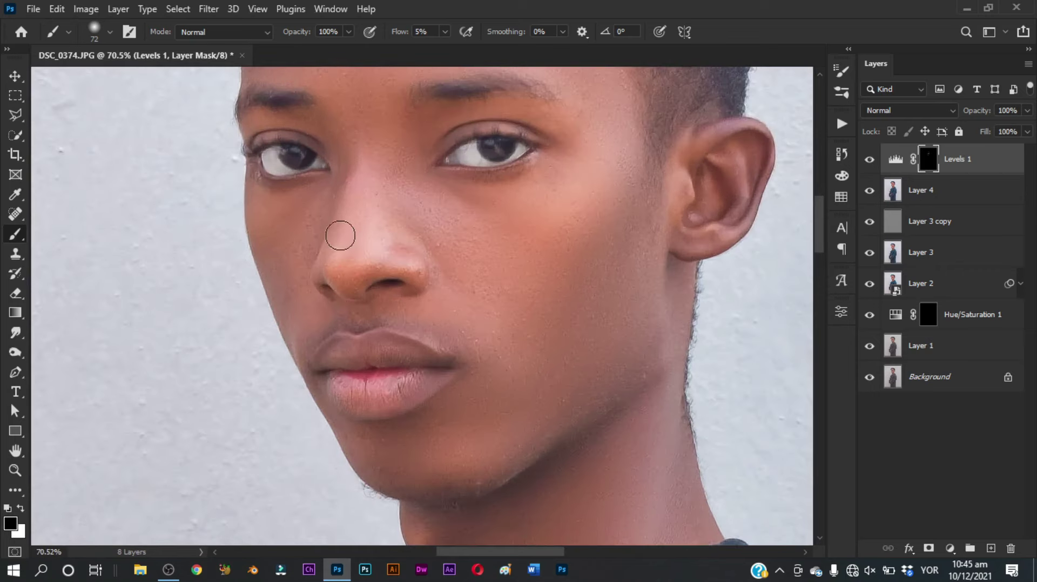
{"action": "scroll", "coordinate": [463, 304], "scroll_direction": "down", "scroll_amount": 2}
{"action": "scroll", "coordinate": [460, 313], "scroll_direction": "down", "scroll_amount": 2}
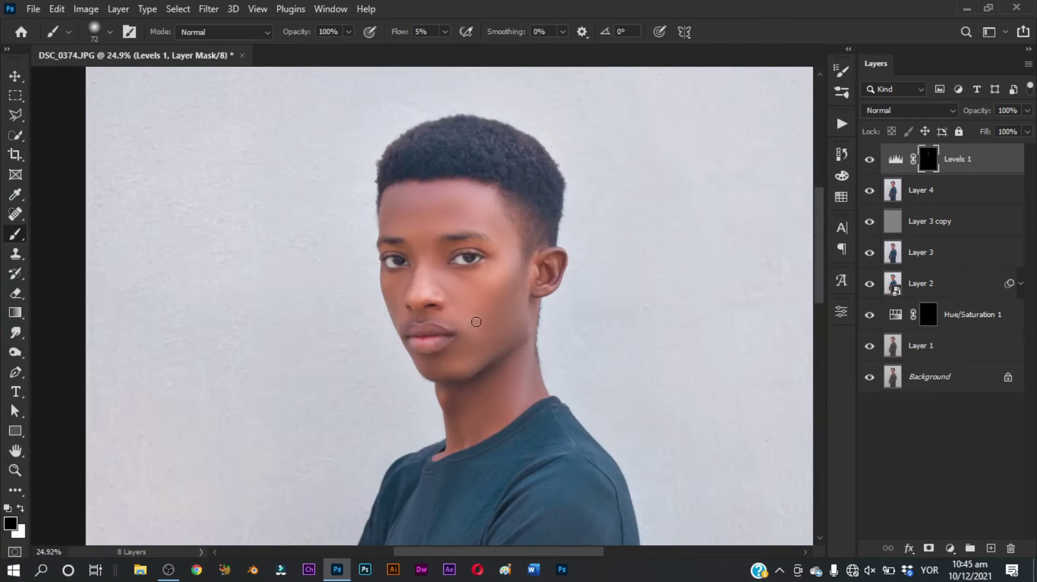
{"action": "scroll", "coordinate": [780, 336], "scroll_direction": "down", "scroll_amount": 1}
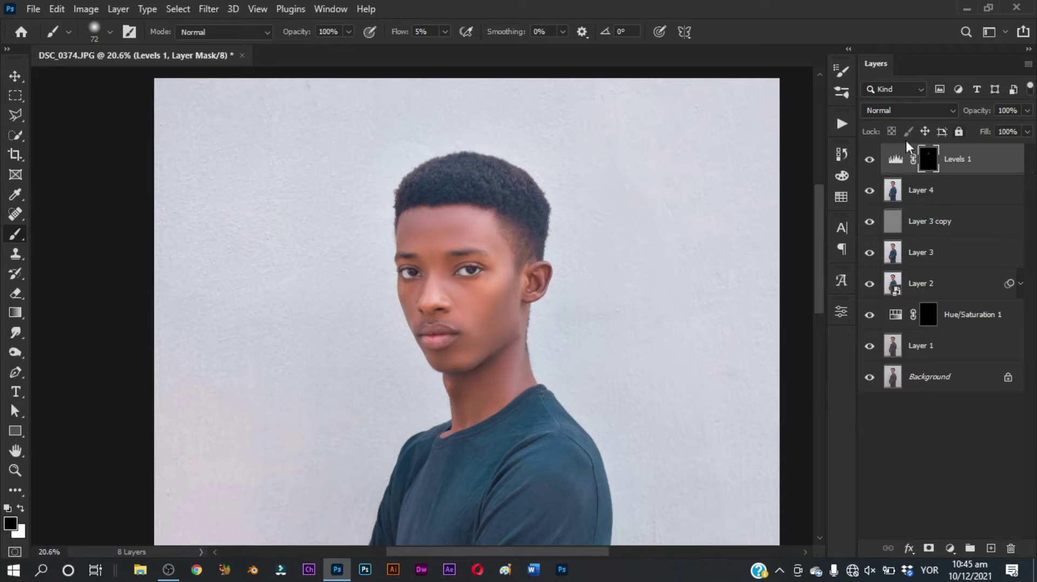
- Toggle Levels 1 off and on to compare the brightening
{"action": "left_click", "coordinate": [869, 161]}
{"action": "left_click", "coordinate": [867, 161]}
{"action": "scroll", "coordinate": [597, 273], "scroll_direction": "down", "scroll_amount": 3}
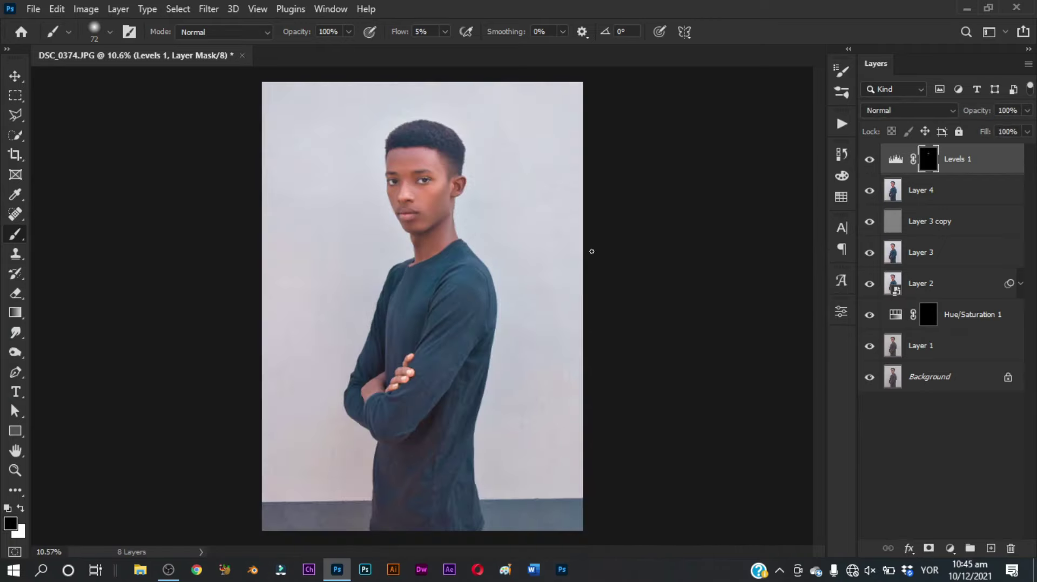
{"action": "scroll", "coordinate": [475, 182], "scroll_direction": "up", "scroll_amount": 2}
{"action": "scroll", "coordinate": [440, 157], "scroll_direction": "up", "scroll_amount": 2}
{"action": "scroll", "coordinate": [417, 220], "scroll_direction": "up", "scroll_amount": 1}
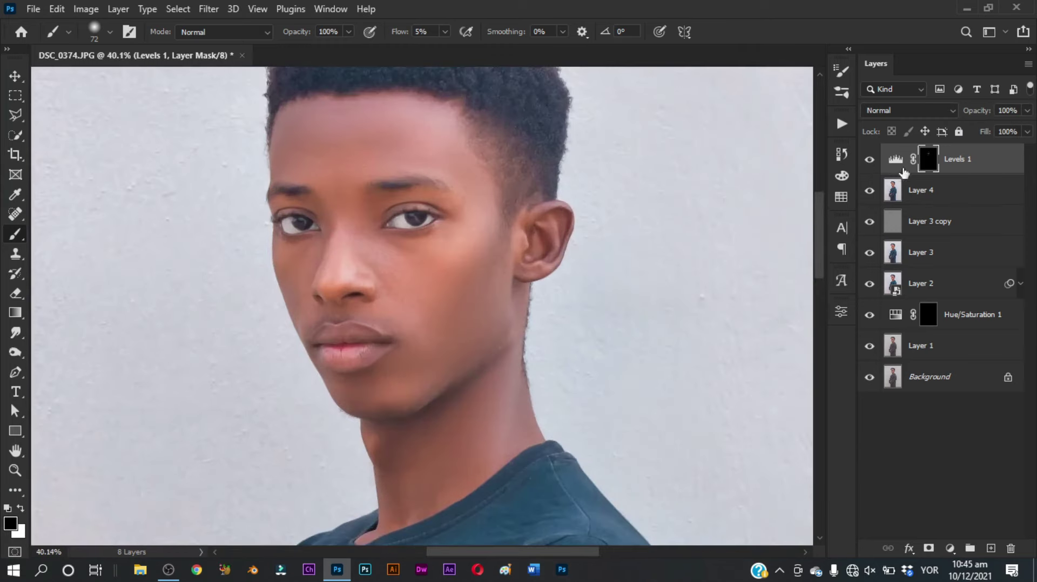
- Set the Levels 1 adjustment layer opacity to 50% and switch to the Move tool
{"action": "left_click", "coordinate": [1012, 157]}
{"action": "left_click", "coordinate": [979, 112]}
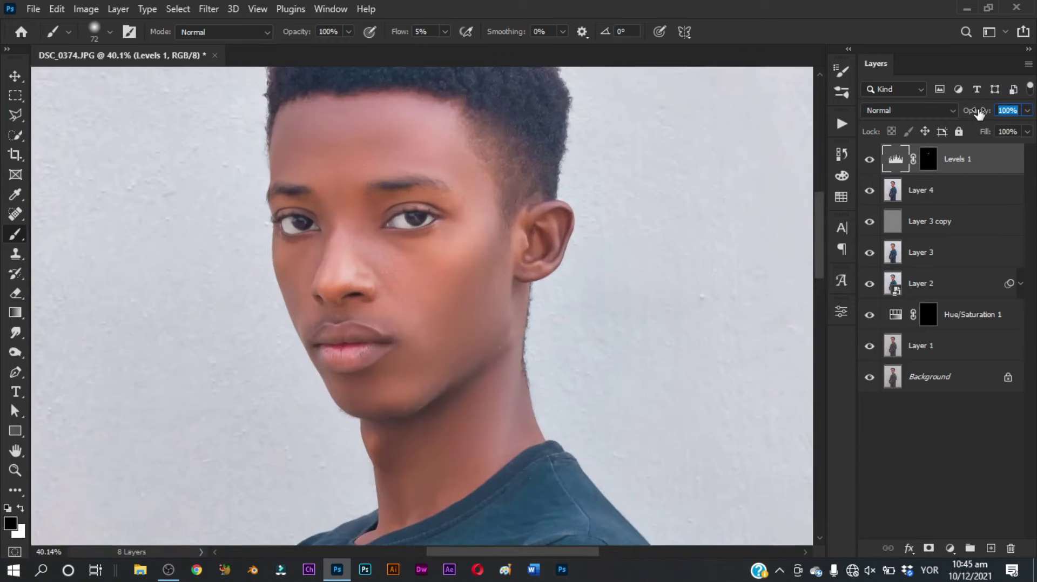
{"action": "type", "text": "50"}
{"action": "left_click", "coordinate": [869, 159]}
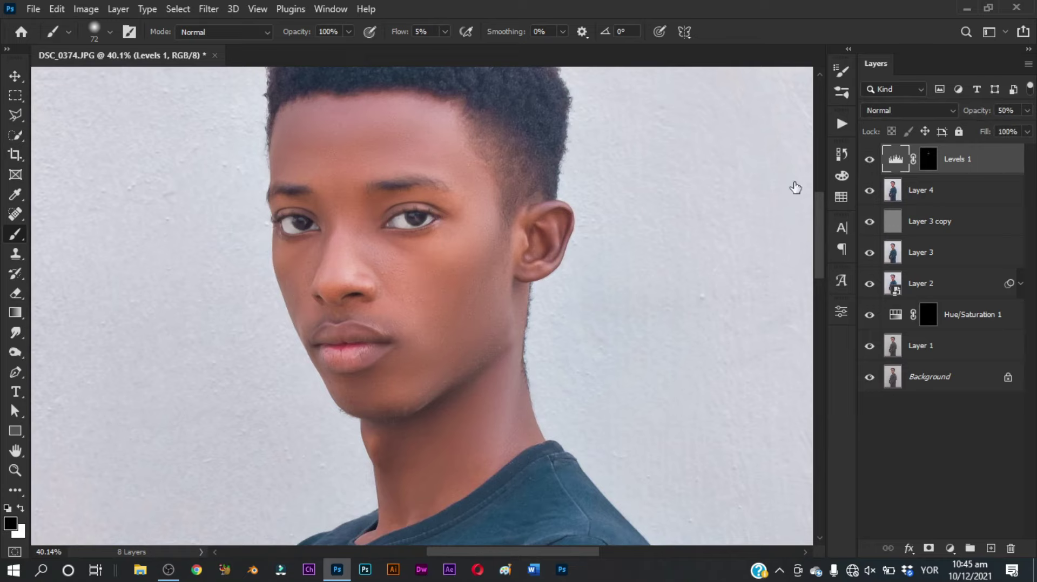
{"action": "scroll", "coordinate": [539, 231], "scroll_direction": "down", "scroll_amount": 2}
{"action": "scroll", "coordinate": [539, 231], "scroll_direction": "down", "scroll_amount": 1}
{"action": "scroll", "coordinate": [539, 231], "scroll_direction": "down", "scroll_amount": 1}
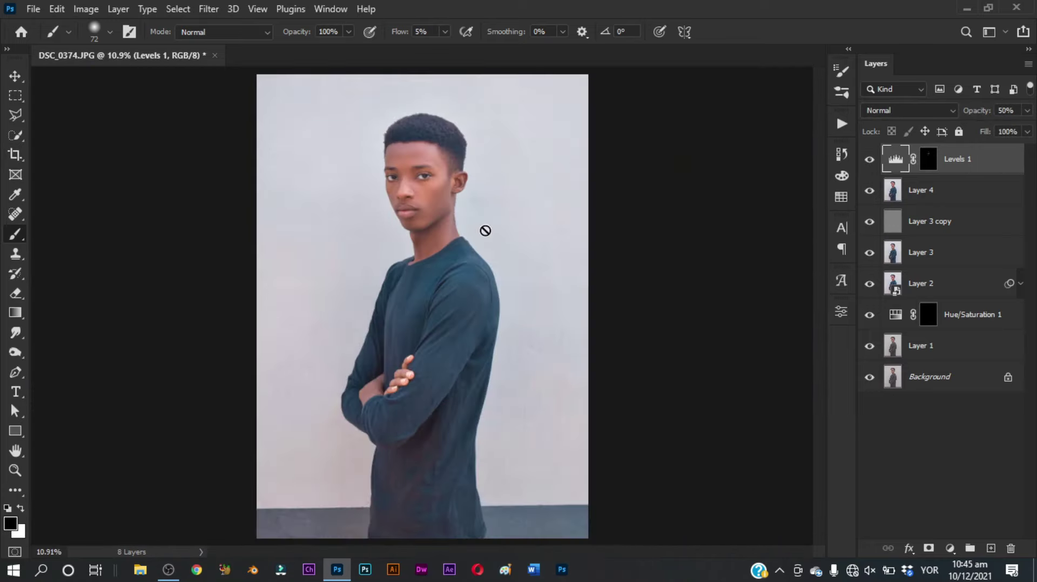
{"action": "key", "text": "v"}
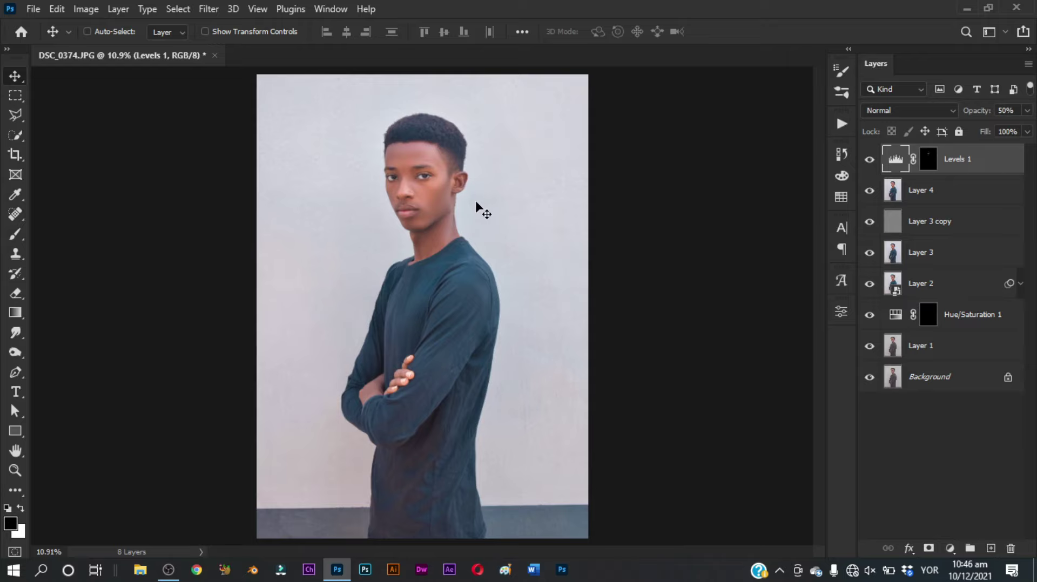
{"action": "scroll", "coordinate": [459, 196], "scroll_direction": "down", "scroll_amount": 1}
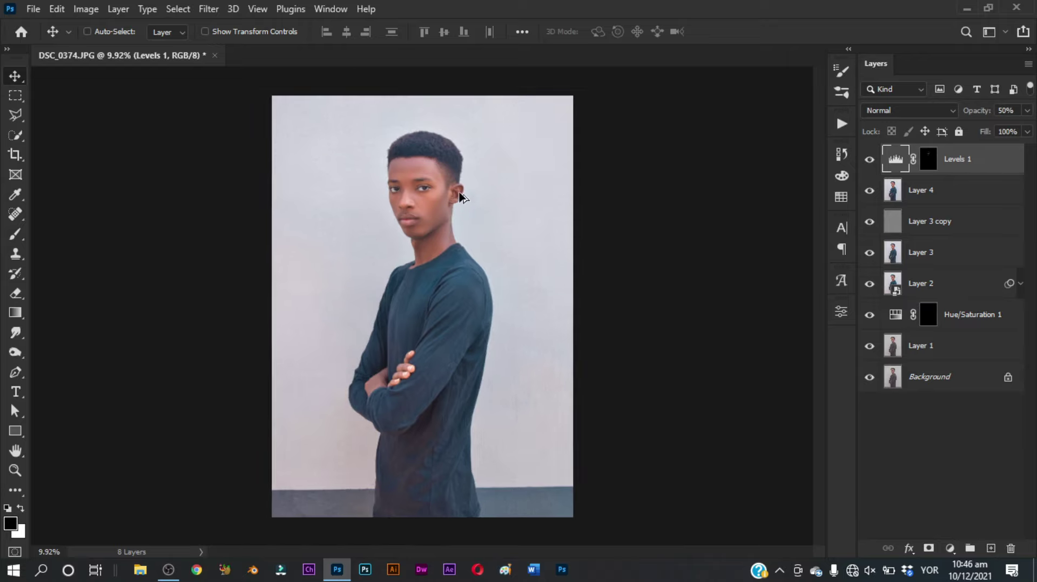
{"action": "scroll", "coordinate": [460, 196], "scroll_direction": "up", "scroll_amount": 1}
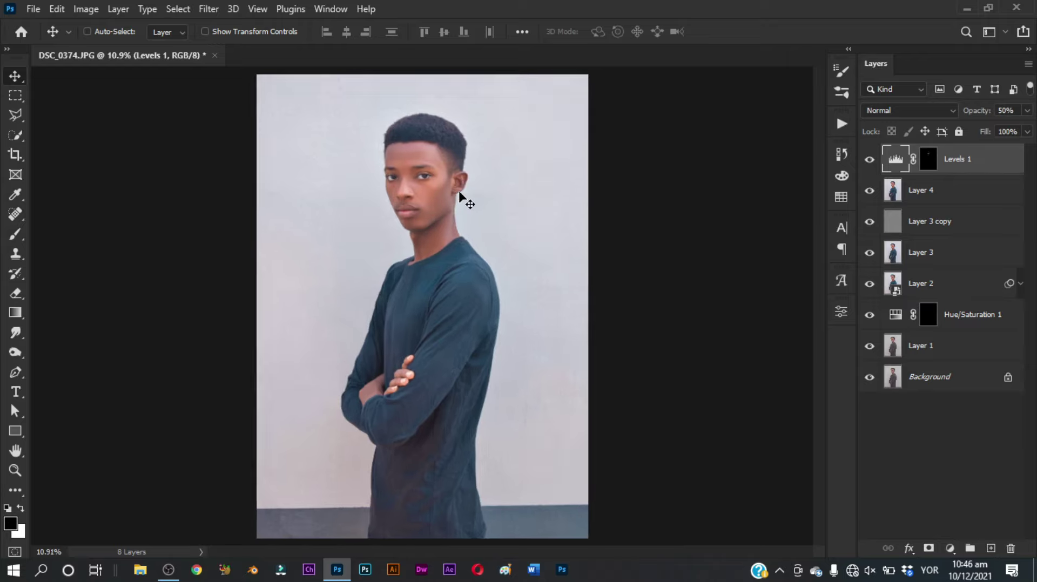